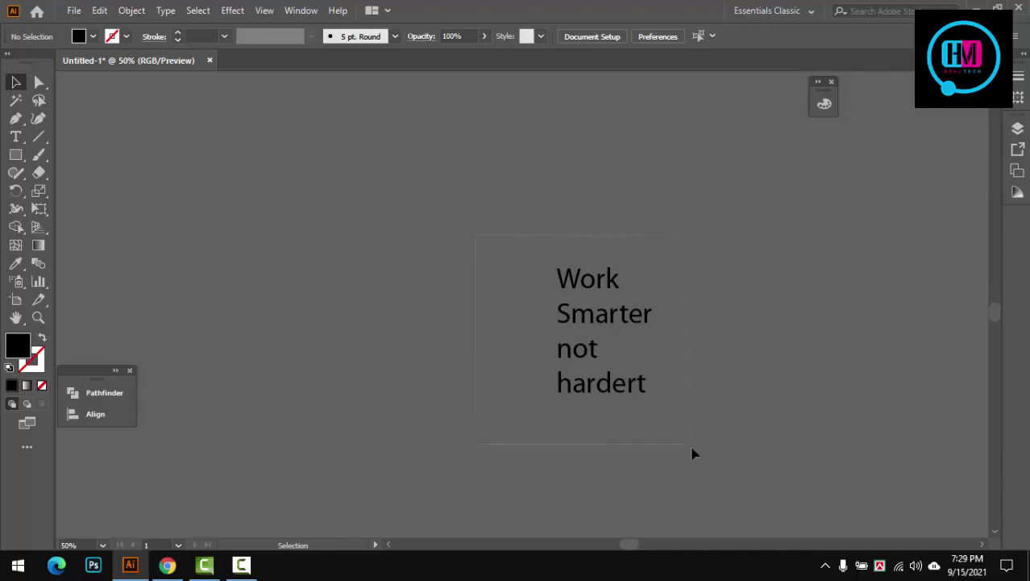
# Copy 'Work' from the text block as a new point-text line beside it
pyautogui.hotkey('ctrl', 'a')
pyautogui.hotkey('ctrl', 'shift', 'a')
pyautogui.keyDown('alt'); pyautogui.click(585, 318); pyautogui.keyUp('alt')
pyautogui.press('t')
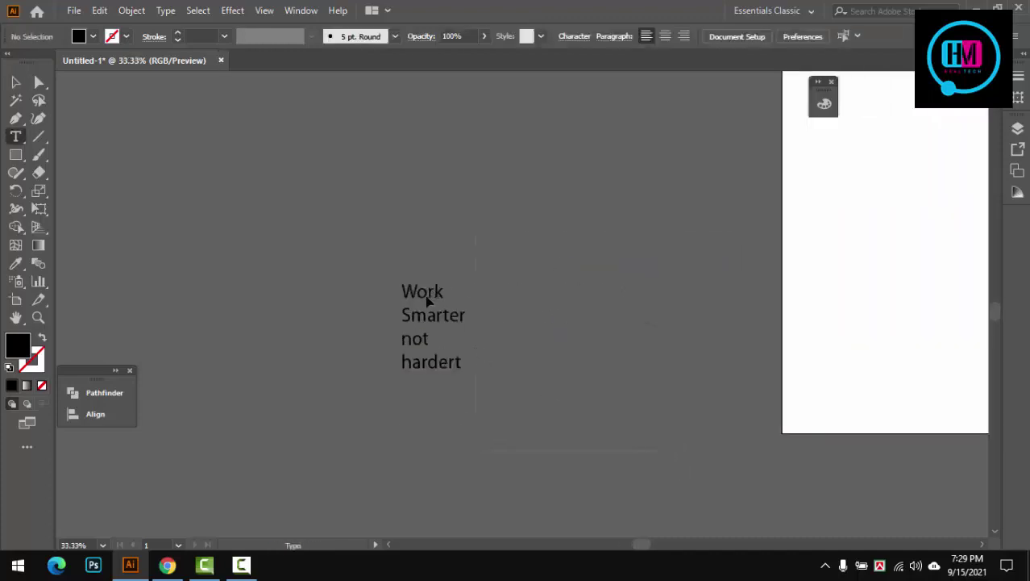
pyautogui.doubleClick(423, 292)
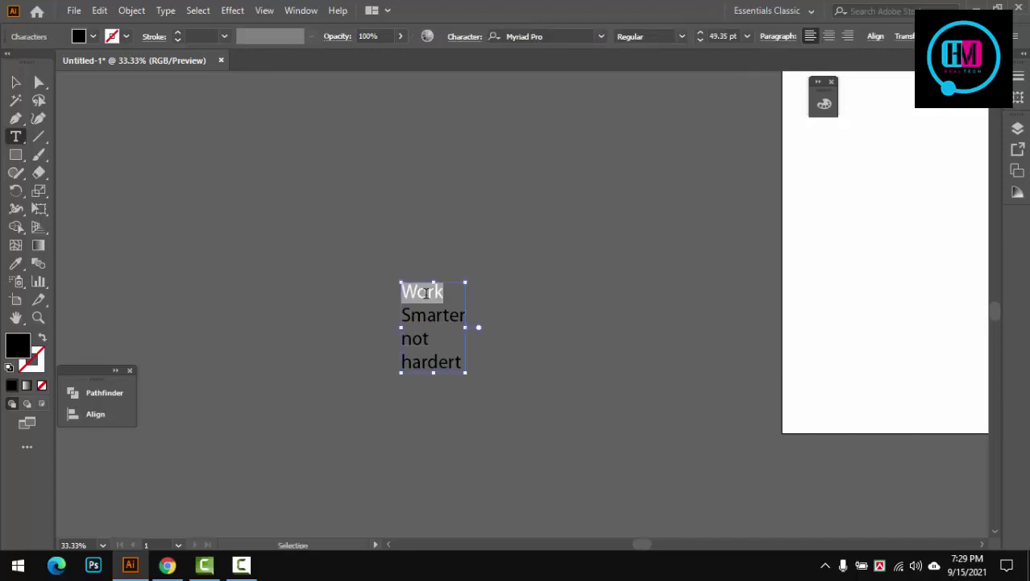
pyautogui.press('Escape')
pyautogui.click(586, 294)
pyautogui.press('t')
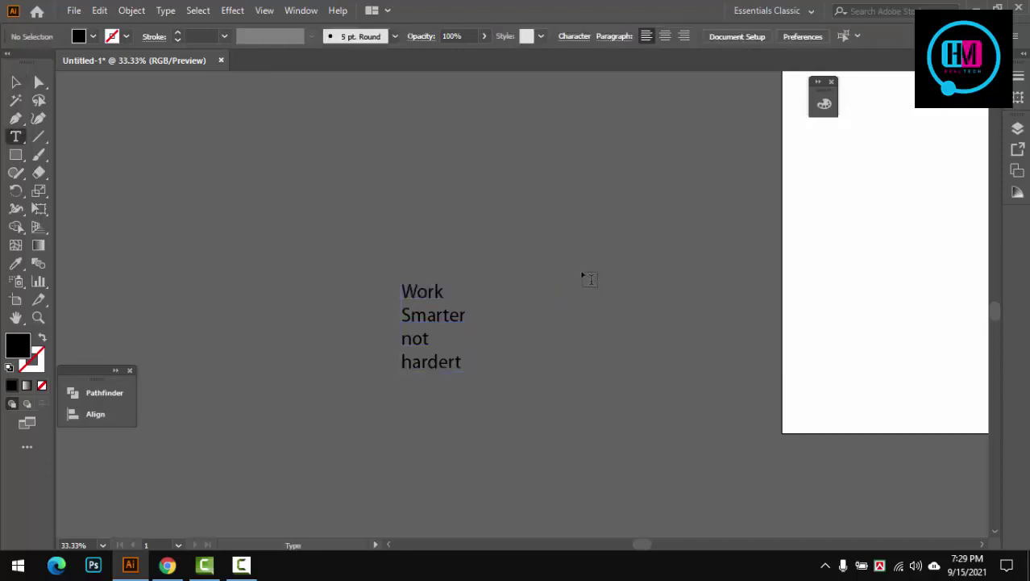
pyautogui.click(582, 270)
pyautogui.write('Work')
pyautogui.press('Escape')
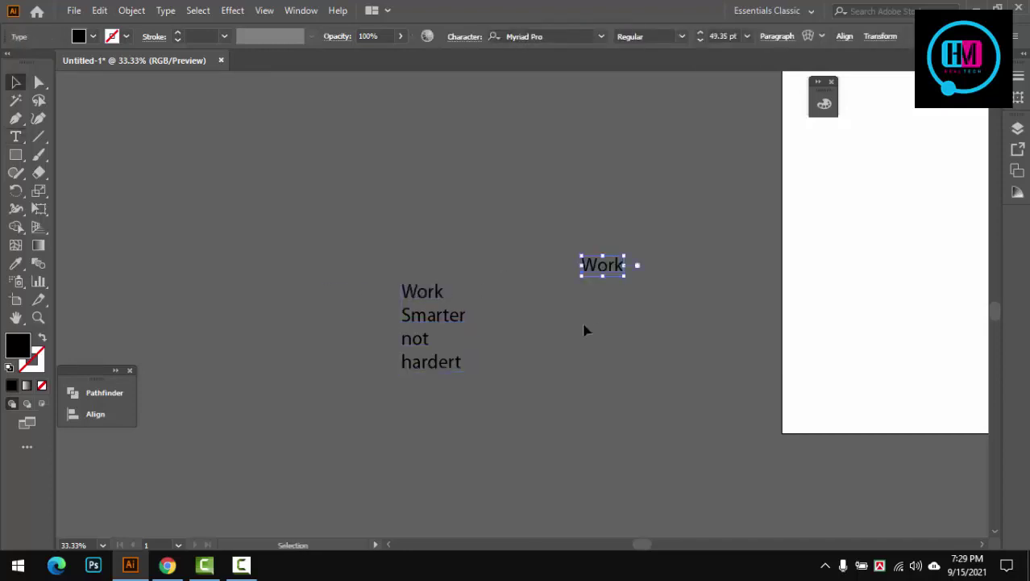
pyautogui.click(584, 328)
# Copy 'Smarter' from the block and paste it as a new line below Work
pyautogui.press('t')
pyautogui.doubleClick(425, 316)
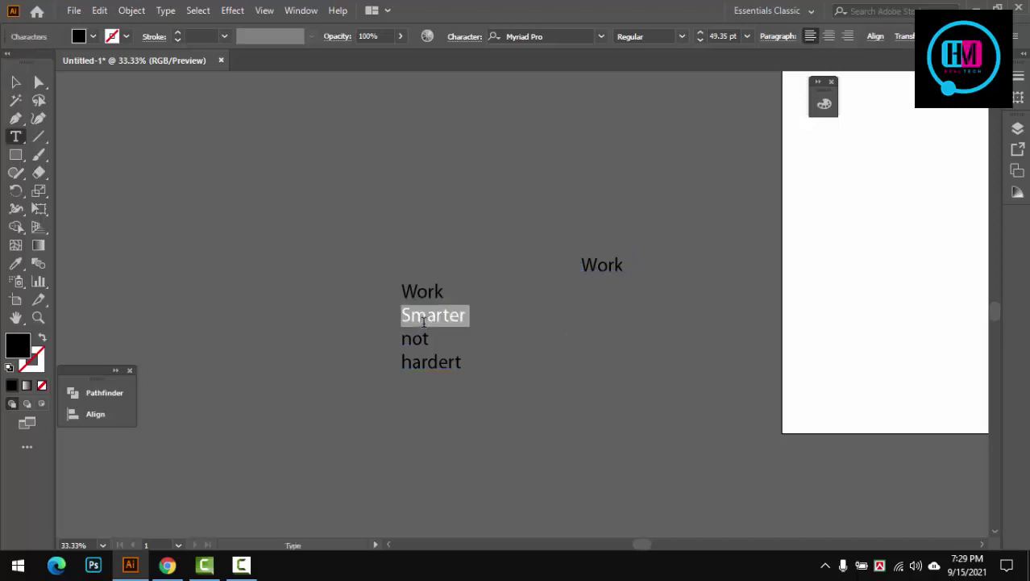
pyautogui.click(428, 316)
pyautogui.doubleClick(428, 316)
pyautogui.hotkey('ctrl', 'c')
pyautogui.press('Escape')
pyautogui.press('t')
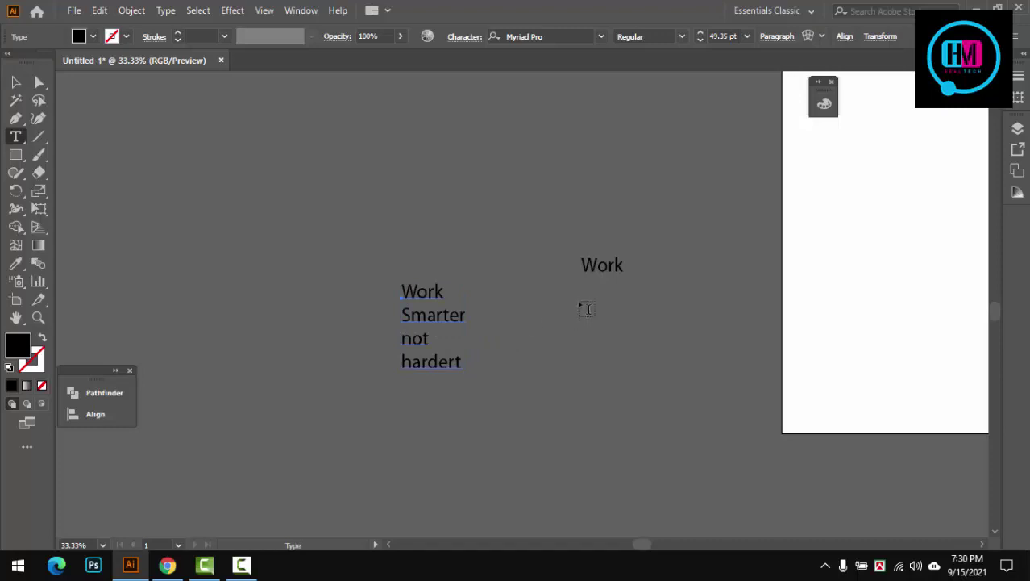
pyautogui.click(588, 293)
pyautogui.hotkey('ctrl', 'v')
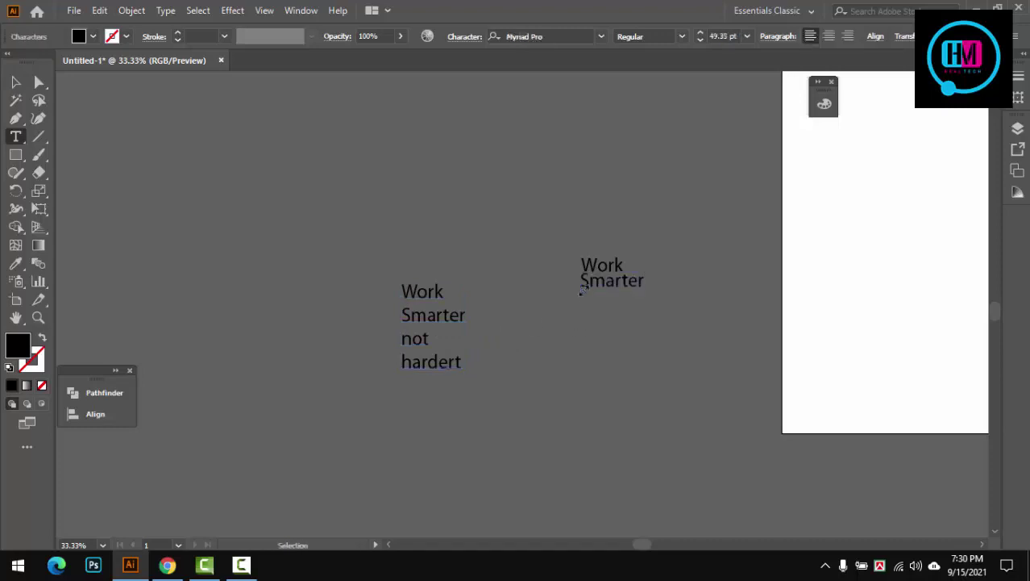
pyautogui.press('Escape')
# Copy 'not' from the block and paste it as a line below Smarter
pyautogui.doubleClick(411, 338)
pyautogui.hotkey('ctrl', 'c')
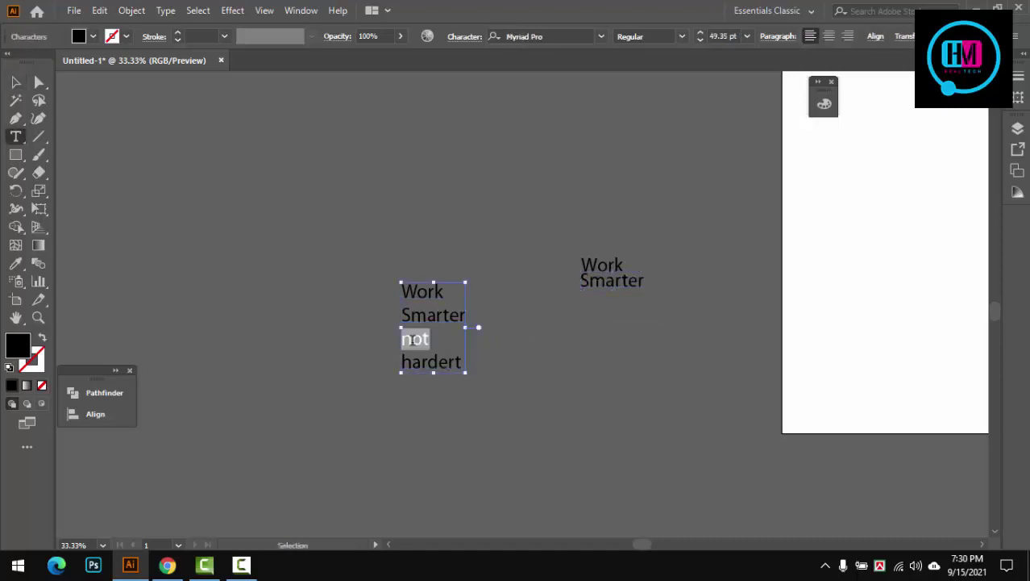
pyautogui.keyDown('ctrl'); pyautogui.click(557, 349); pyautogui.keyUp('ctrl')
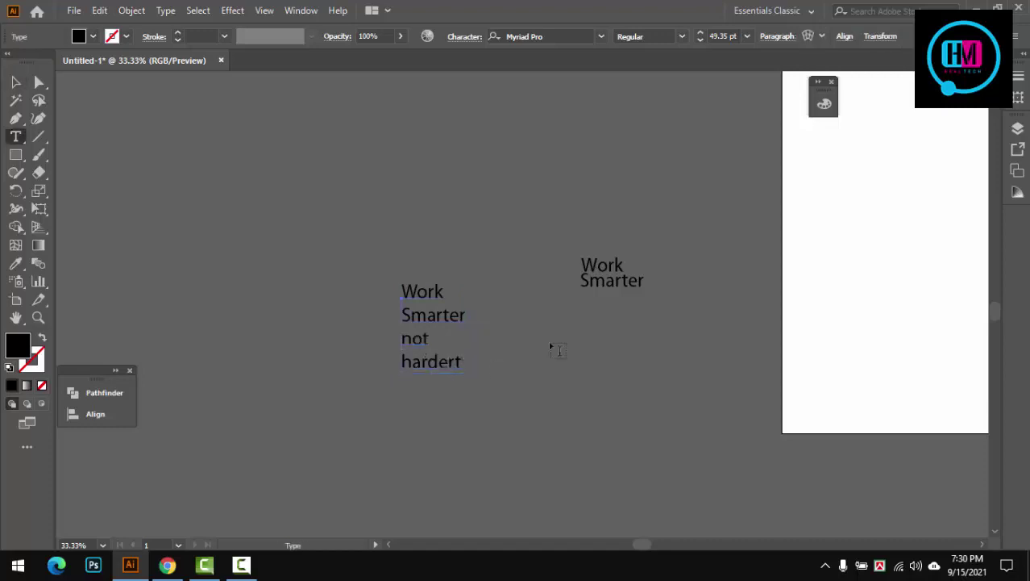
pyautogui.click(611, 305)
pyautogui.hotkey('ctrl', 'v')
pyautogui.press('Escape')
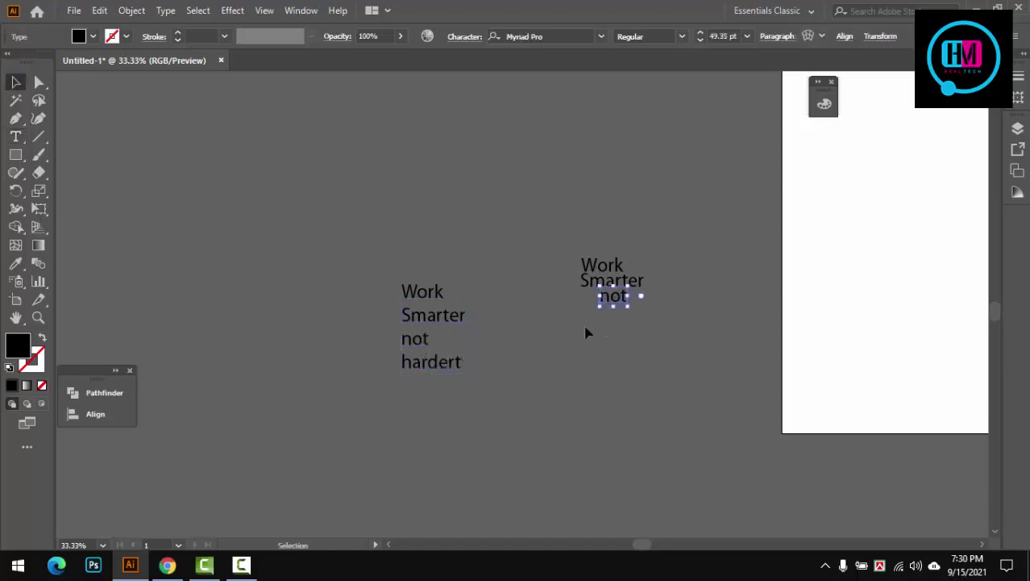
# Paste 'hardert' below 'not', then marquee-select all four stacked lines
pyautogui.press('t')
pyautogui.doubleClick(419, 360)
pyautogui.hotkey('ctrl', 'c')
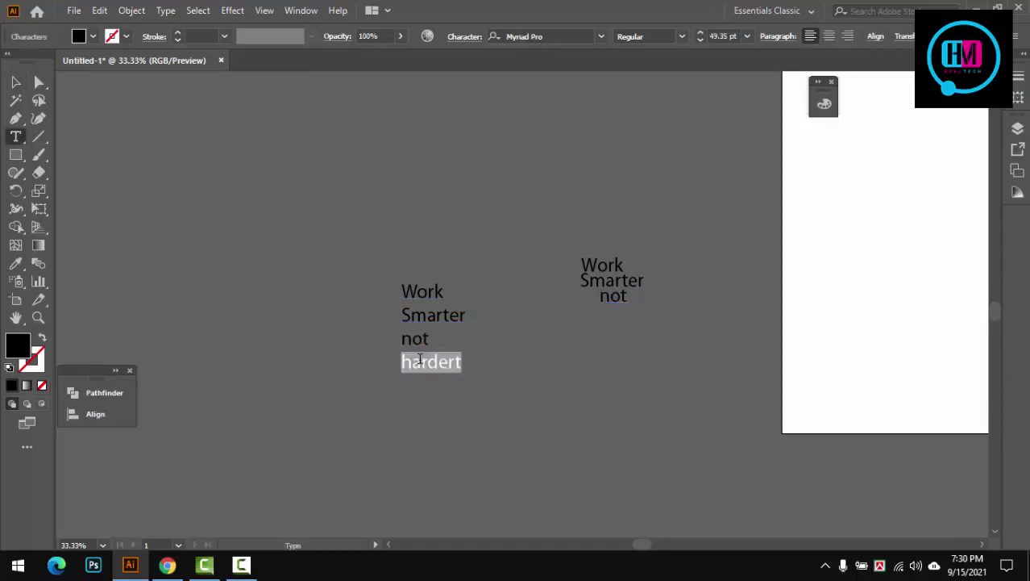
pyautogui.keyDown('ctrl'); pyautogui.click(501, 368); pyautogui.keyUp('ctrl')
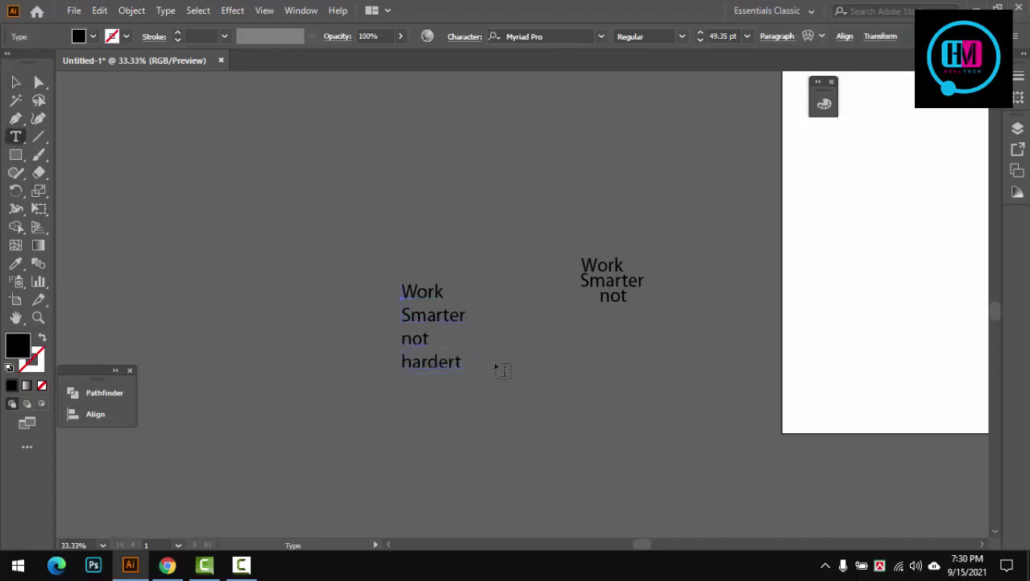
pyautogui.click(593, 320)
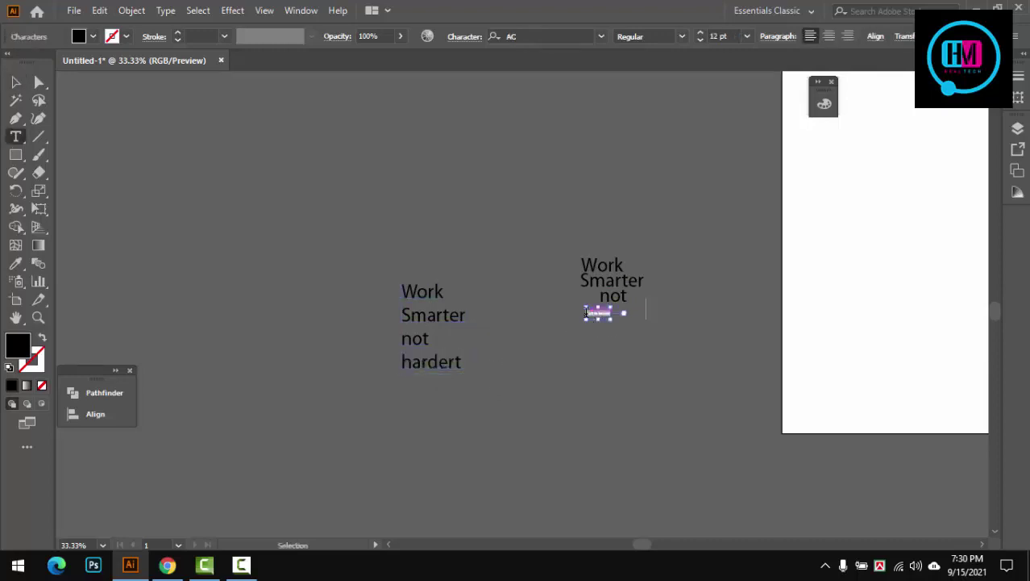
pyautogui.hotkey('ctrl', 'v')
pyautogui.press('Escape')
pyautogui.moveTo(586, 229); pyautogui.dragTo(624, 367)
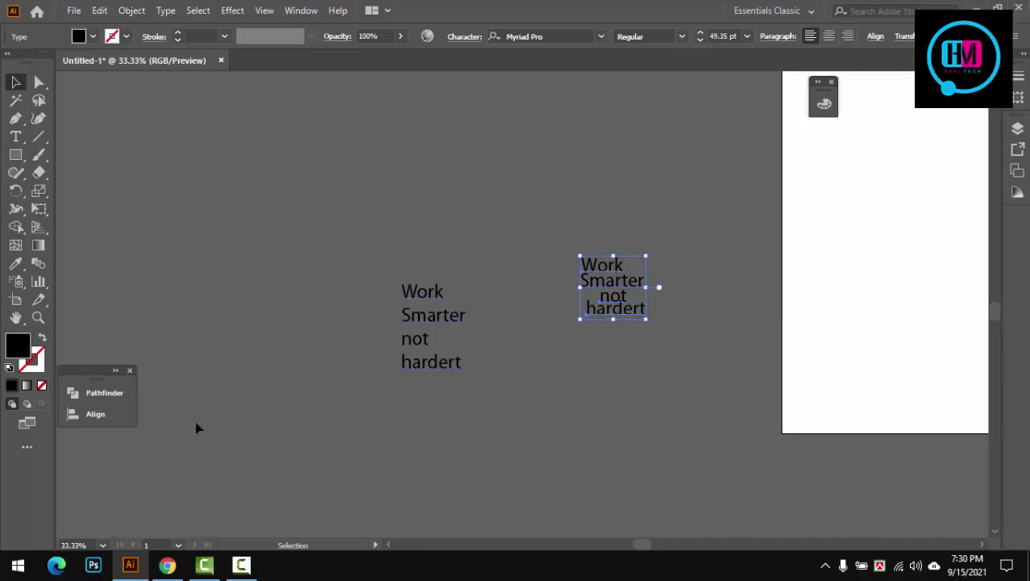
# Centre the four stacked words horizontally on each other and enlarge them
pyautogui.click(91, 414)
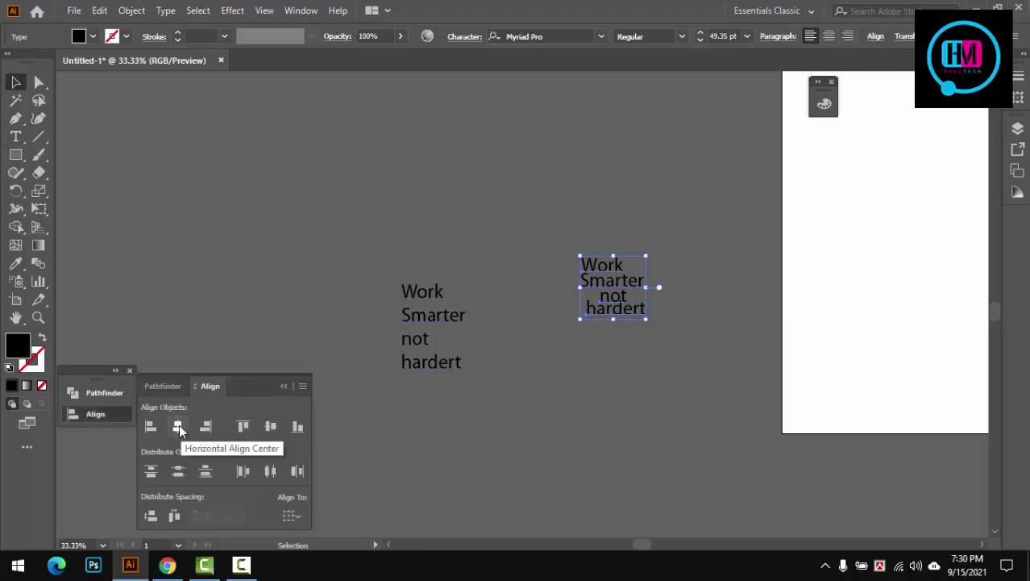
pyautogui.click(178, 425)
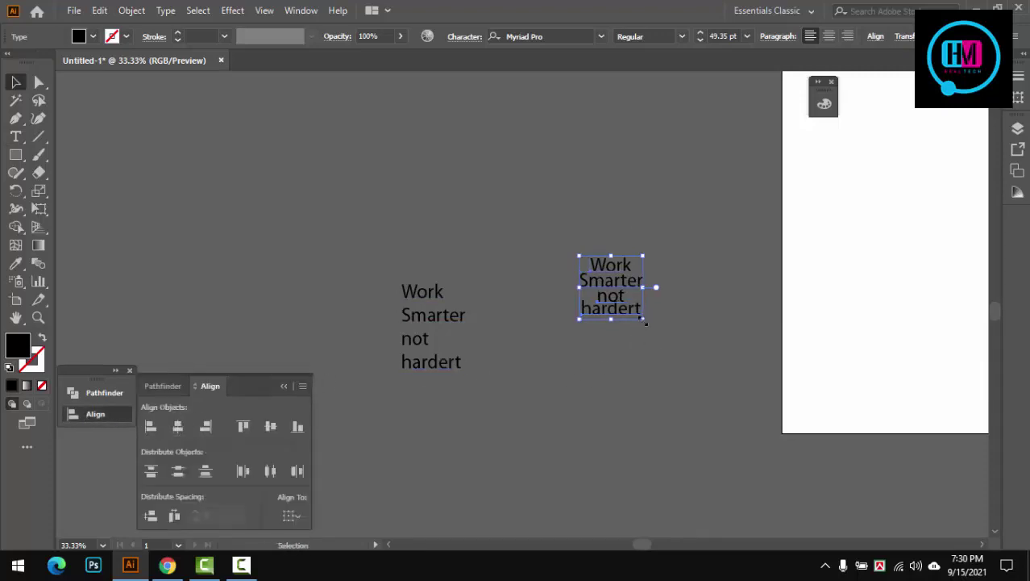
pyautogui.moveTo(645, 321); pyautogui.dragTo(685, 350)
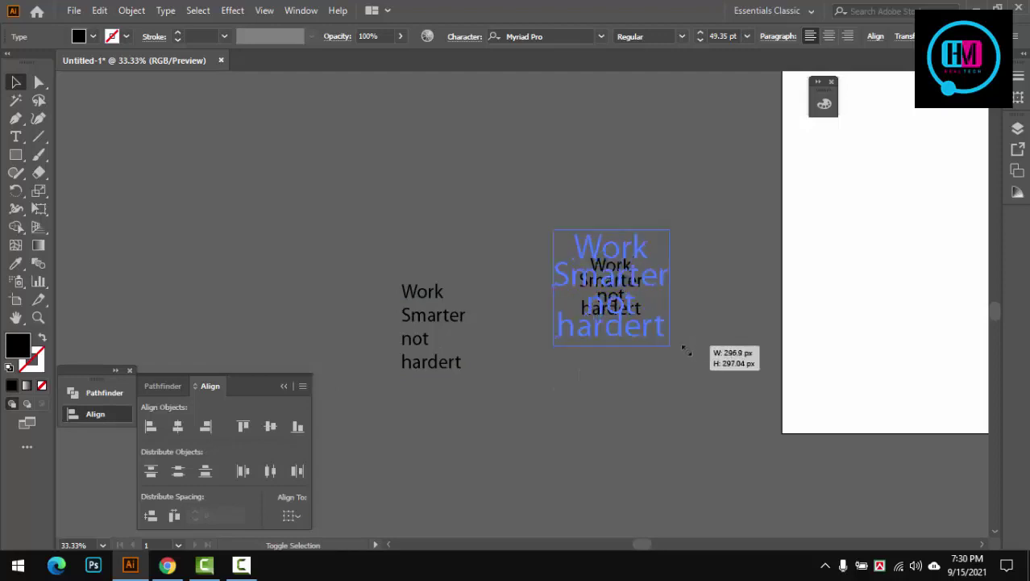
pyautogui.click(663, 387)
# Scale the word stack up to 243.66 pt and drop the hardert line 54 px lower
pyautogui.moveTo(606, 324)
pyautogui.mouseDown()
pyautogui.moveTo(735, 304)
pyautogui.moveTo(519, 304)
pyautogui.mouseUp()
pyautogui.hotkey('ctrl', '-')
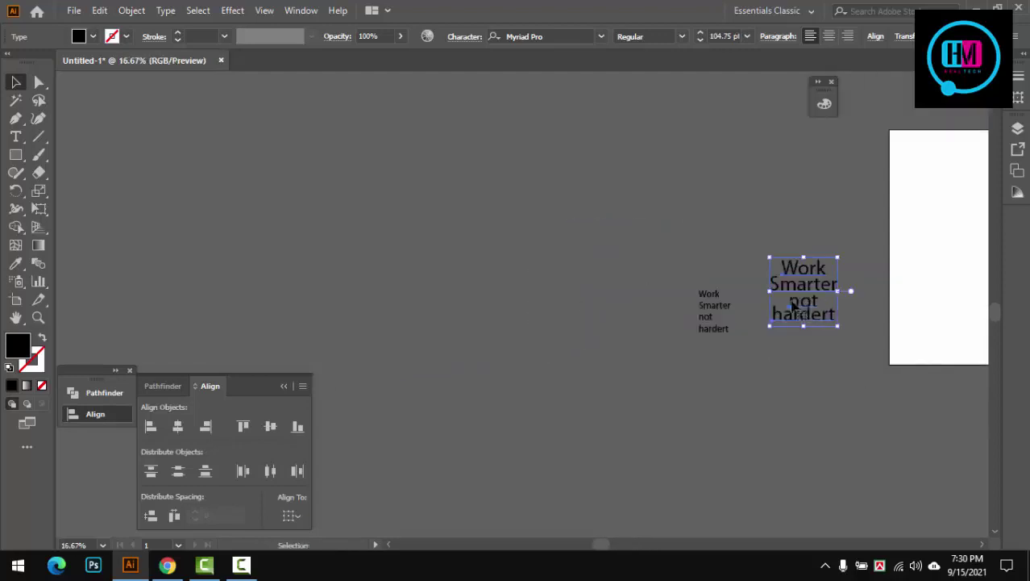
pyautogui.hotkey('ctrl', '+')
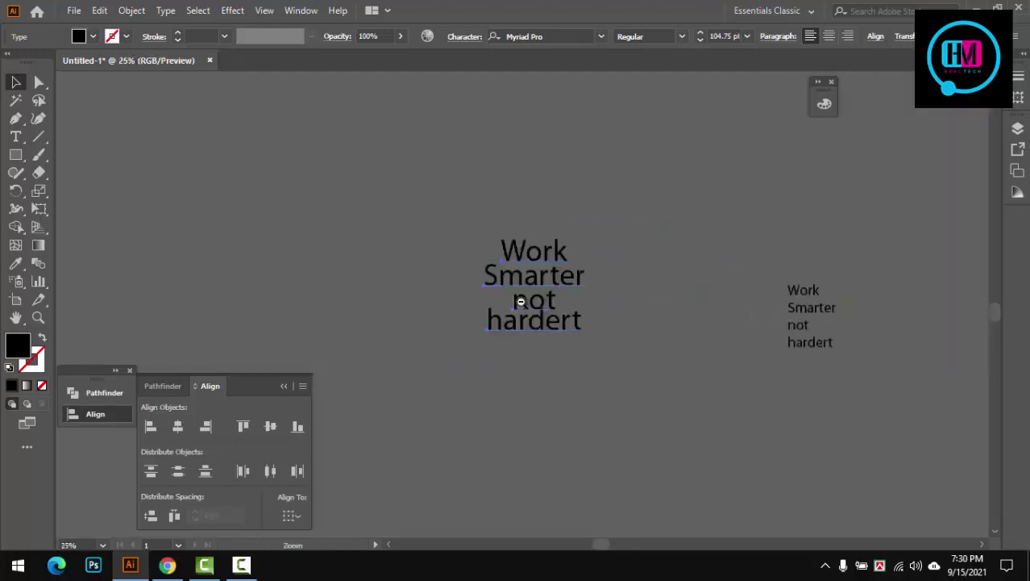
pyautogui.click(594, 318)
pyautogui.moveTo(624, 343); pyautogui.dragTo(687, 408)
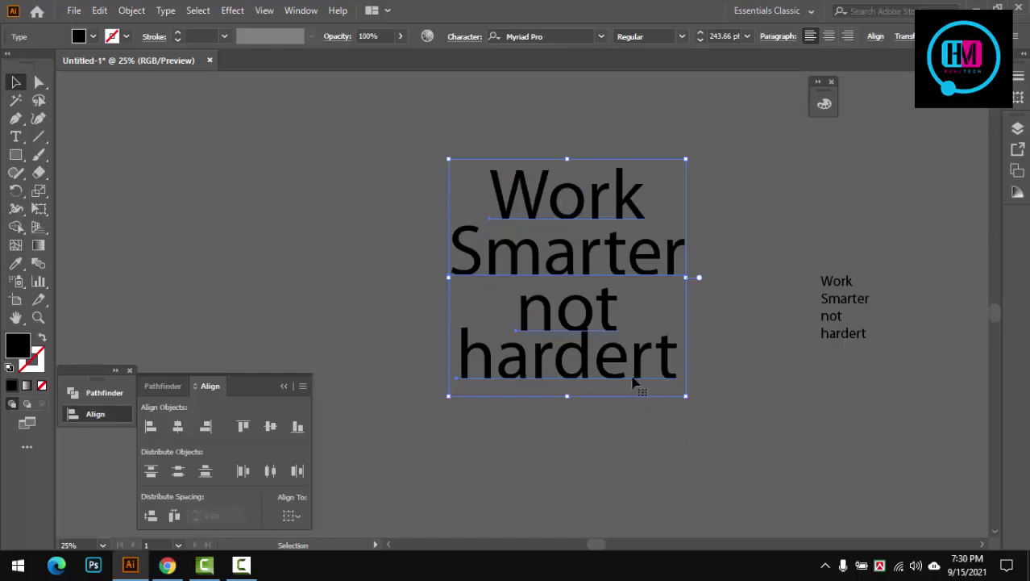
pyautogui.click(632, 428)
pyautogui.moveTo(651, 360); pyautogui.dragTo(653, 376)
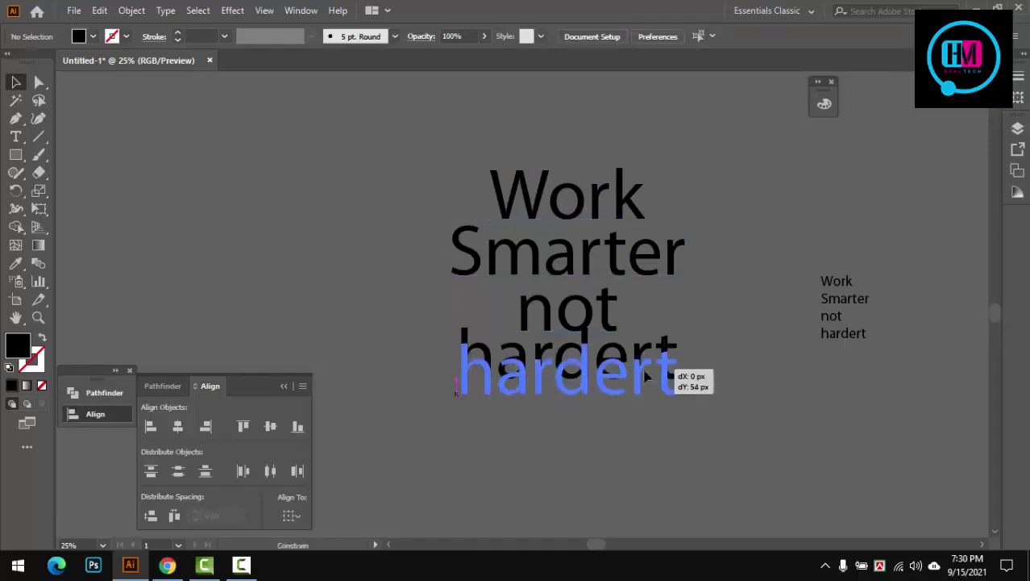
pyautogui.click(635, 211)
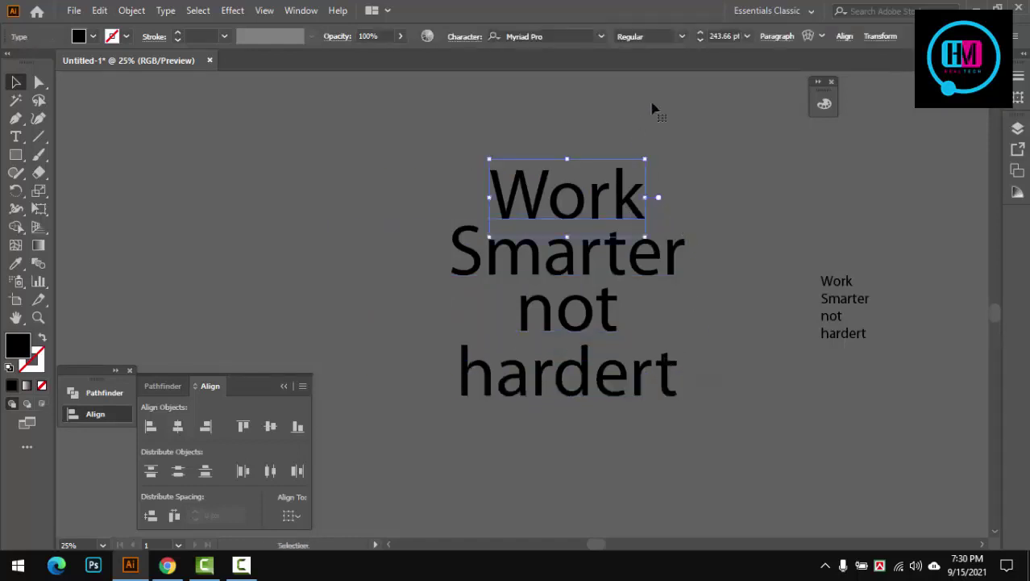
# Try AardvarkBold on Work, then browse further down the font list
pyautogui.click(599, 37)
pyautogui.click(696, 176)
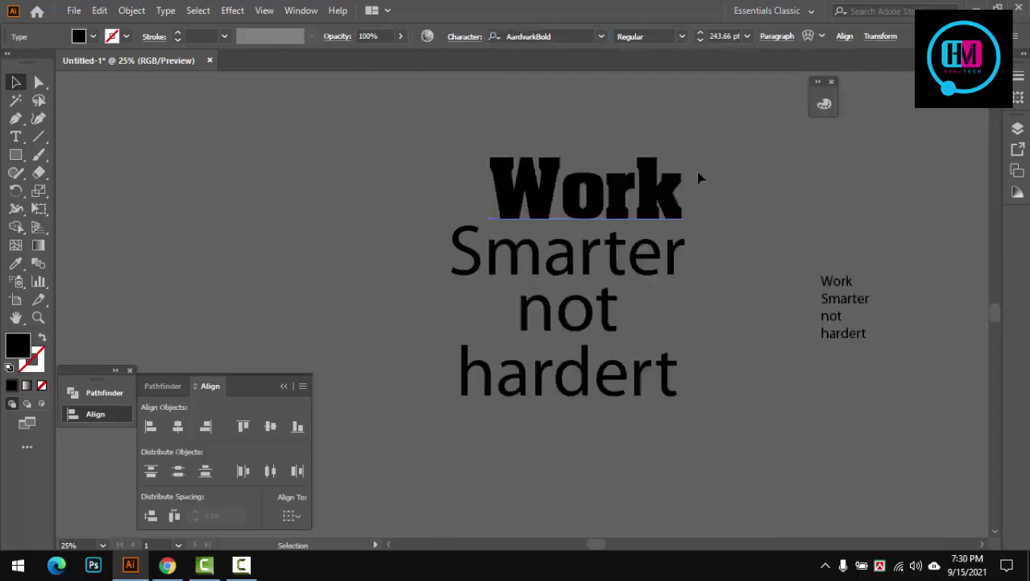
pyautogui.moveTo(631, 176); pyautogui.dragTo(490, 154)
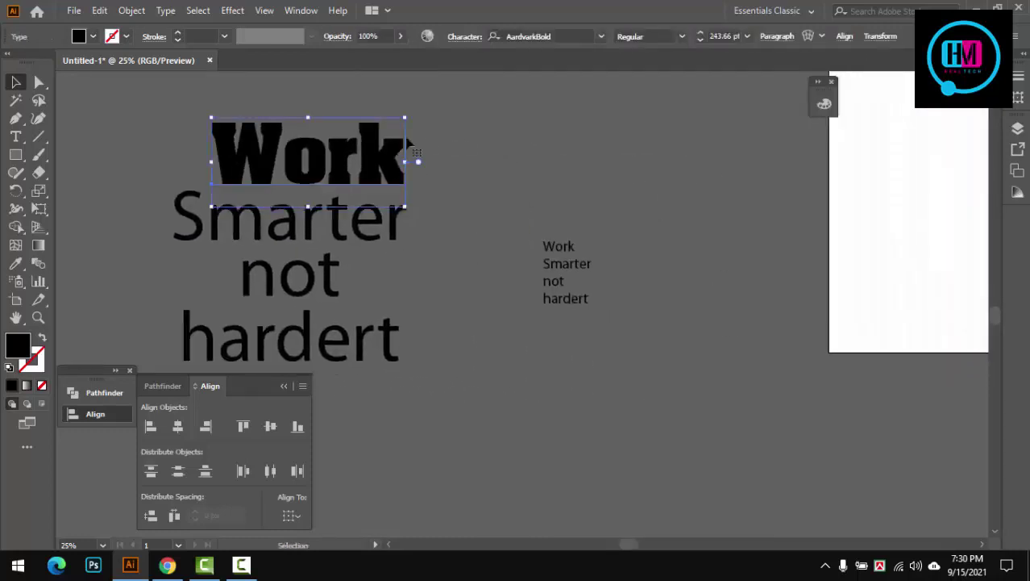
pyautogui.click(601, 36)
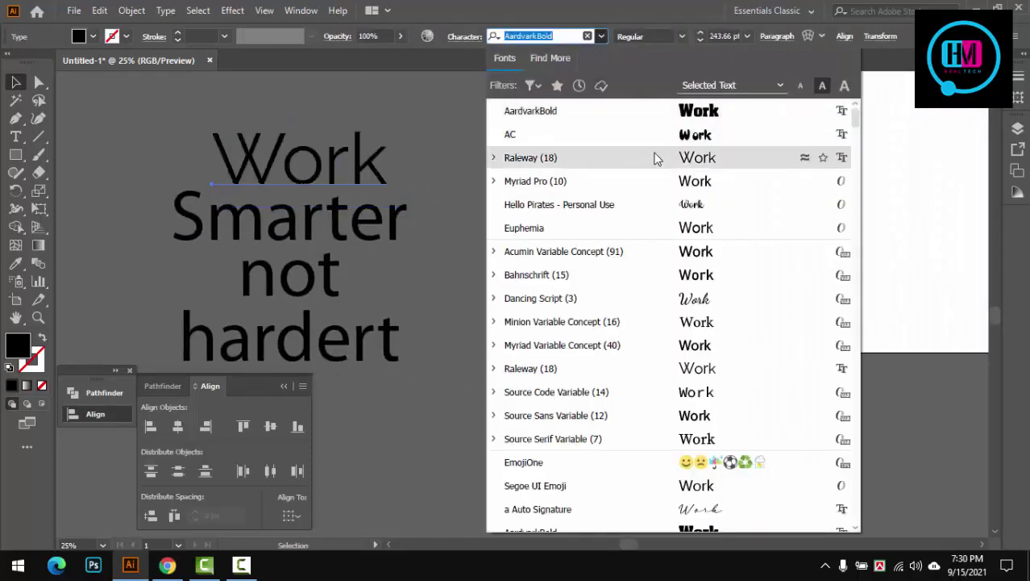
pyautogui.scroll(-1, 655, 161)
pyautogui.scroll(-2, 655, 169)
pyautogui.scroll(-3, 654, 171)
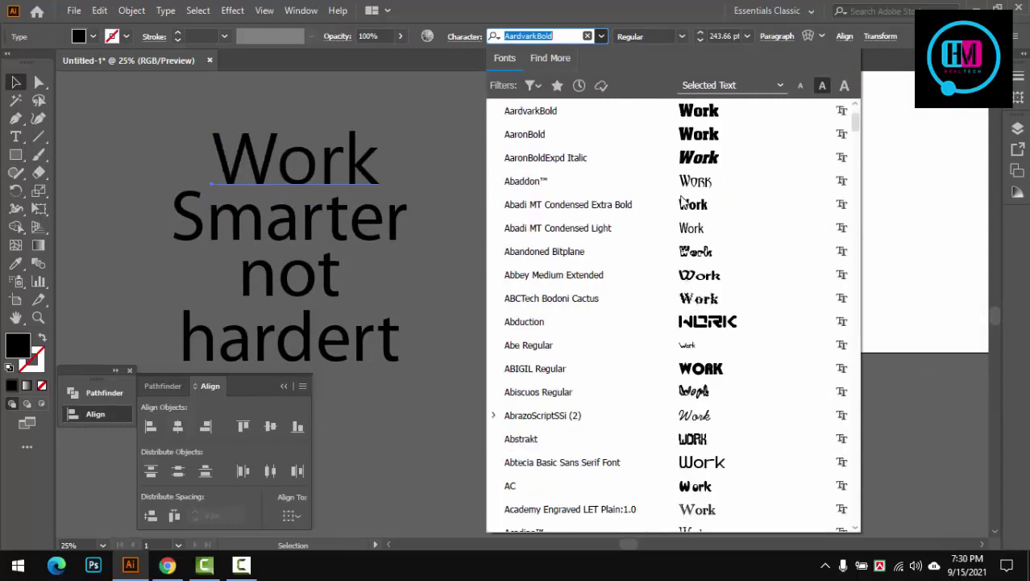
pyautogui.scroll(-2, 690, 165)
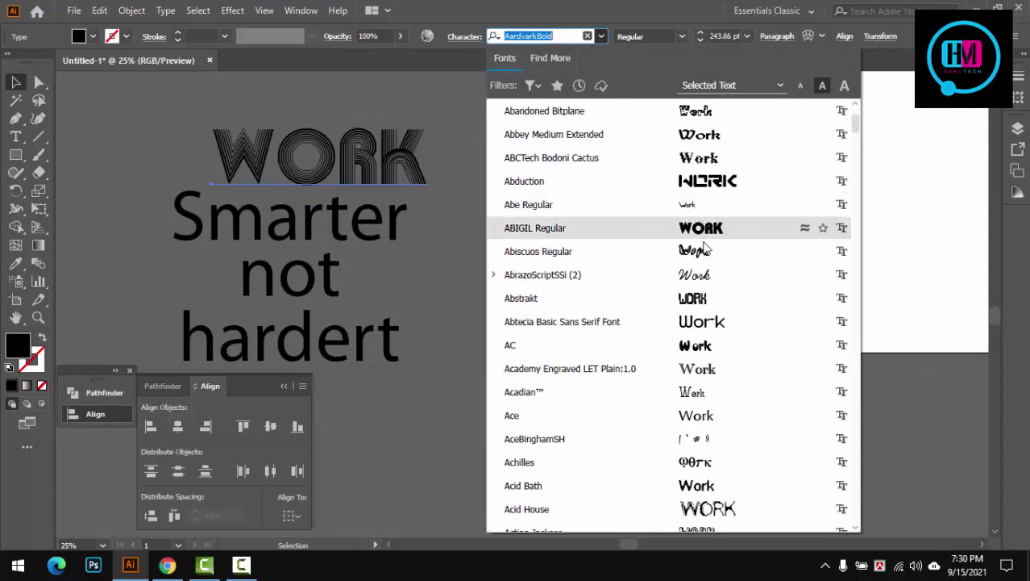
pyautogui.scroll(-2, 704, 246)
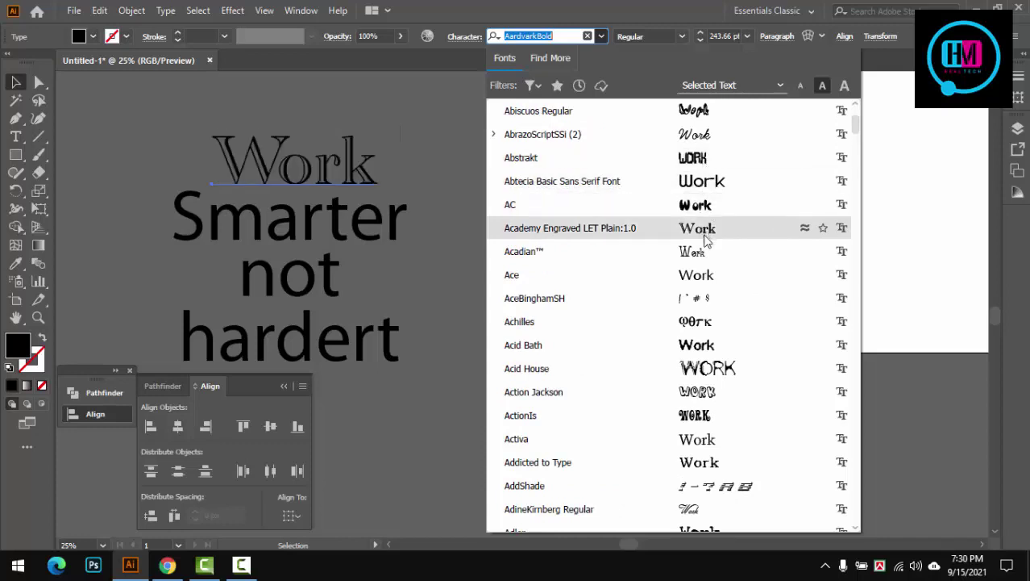
pyautogui.scroll(-1, 708, 275)
pyautogui.scroll(-2, 708, 275)
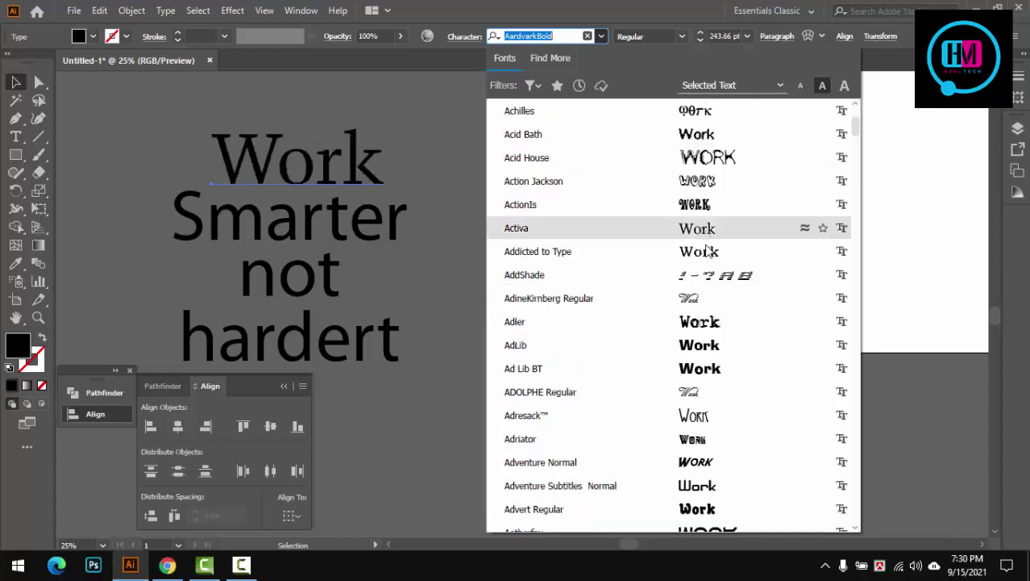
pyautogui.scroll(-2, 705, 177)
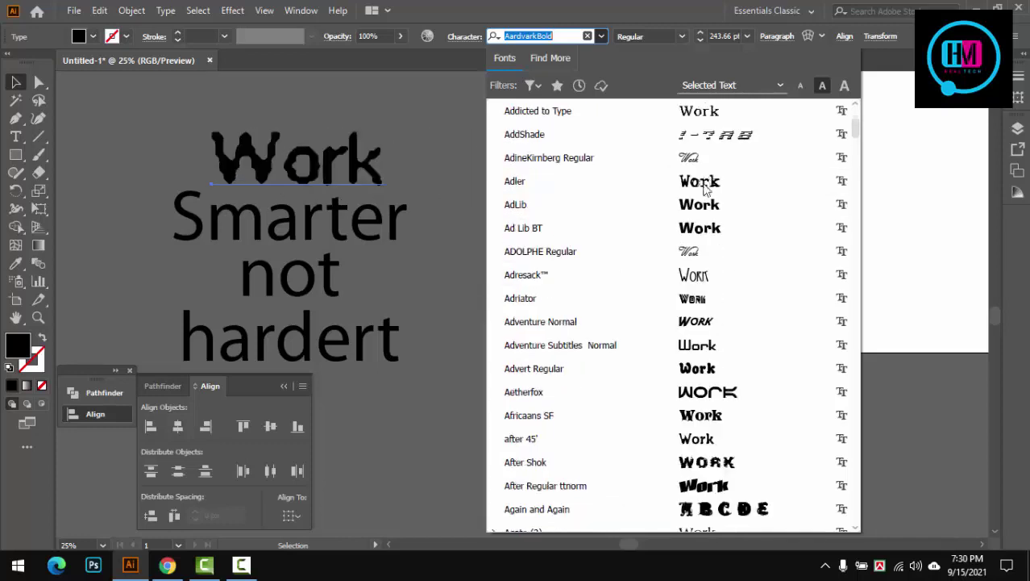
# Set Work in Airstrike Regular and shift it left over Smarter
pyautogui.press('Down')
pyautogui.press('Down')
pyautogui.press('Down')
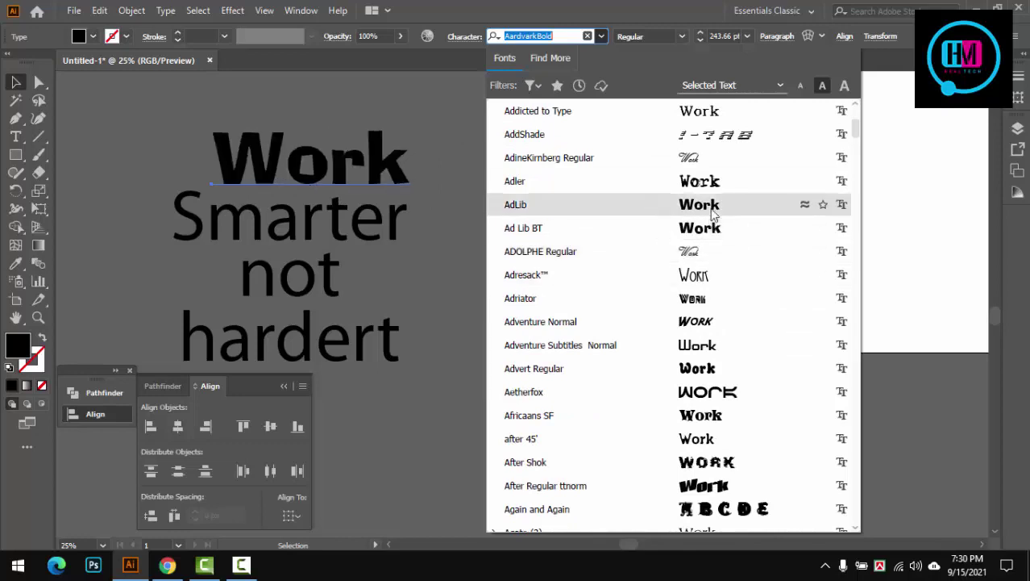
pyautogui.scroll(-2, 713, 219)
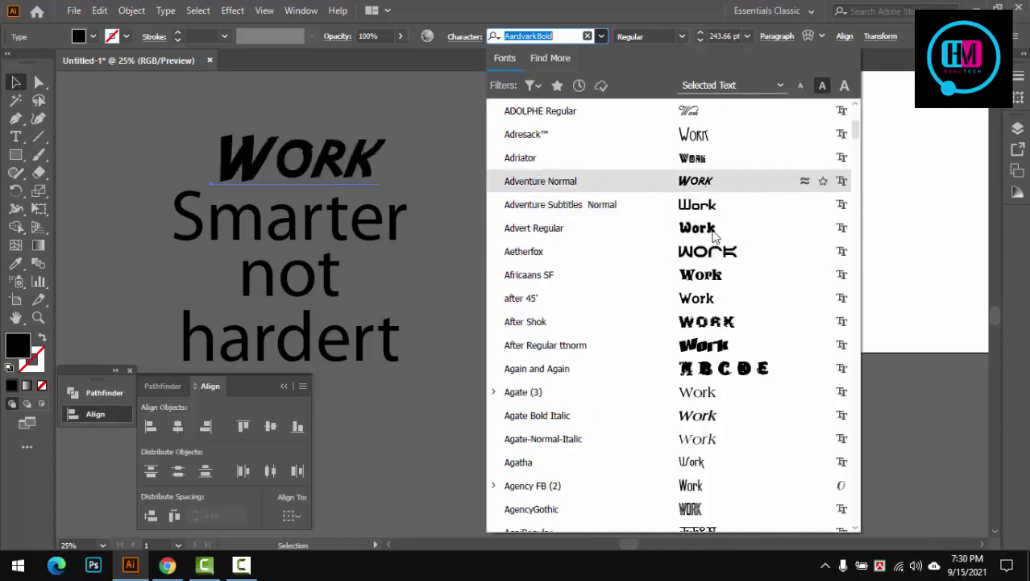
pyautogui.scroll(-1, 718, 297)
pyautogui.scroll(-1, 721, 274)
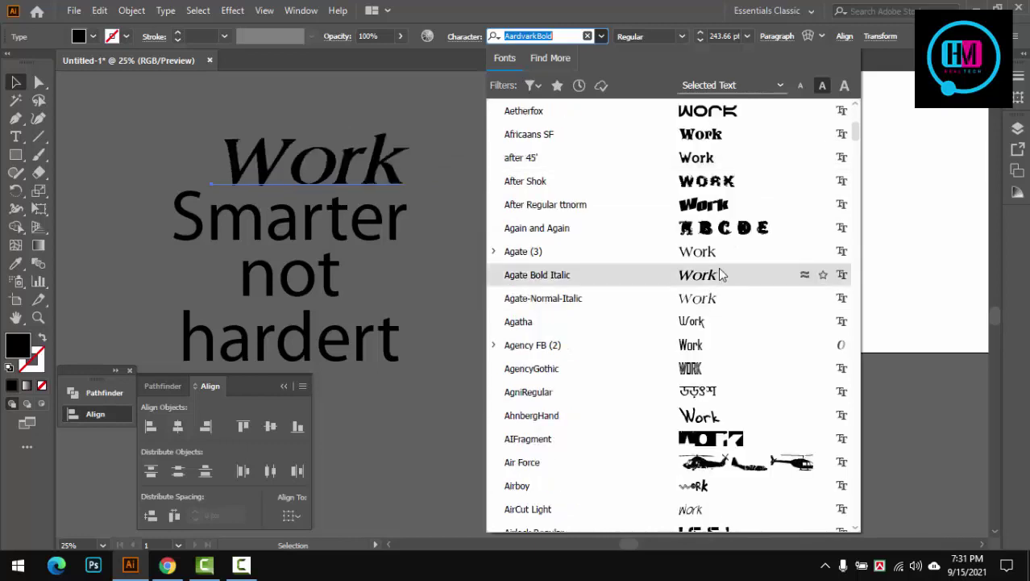
pyautogui.scroll(-1, 720, 297)
pyautogui.scroll(-1, 720, 323)
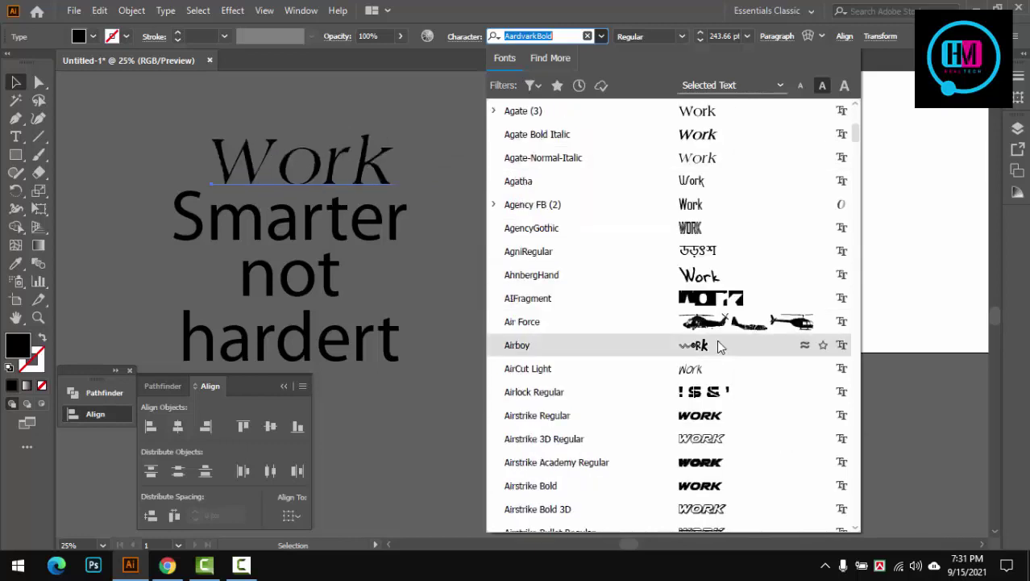
pyautogui.scroll(-1, 720, 347)
pyautogui.click(721, 351)
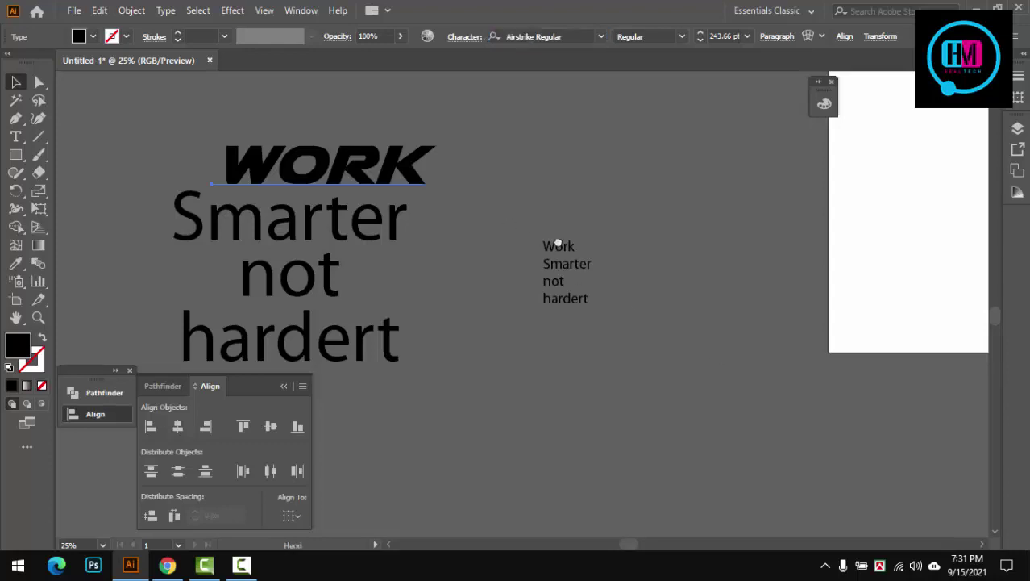
pyautogui.hscroll(-3, 723, 255)
pyautogui.moveTo(637, 214); pyautogui.dragTo(604, 257)
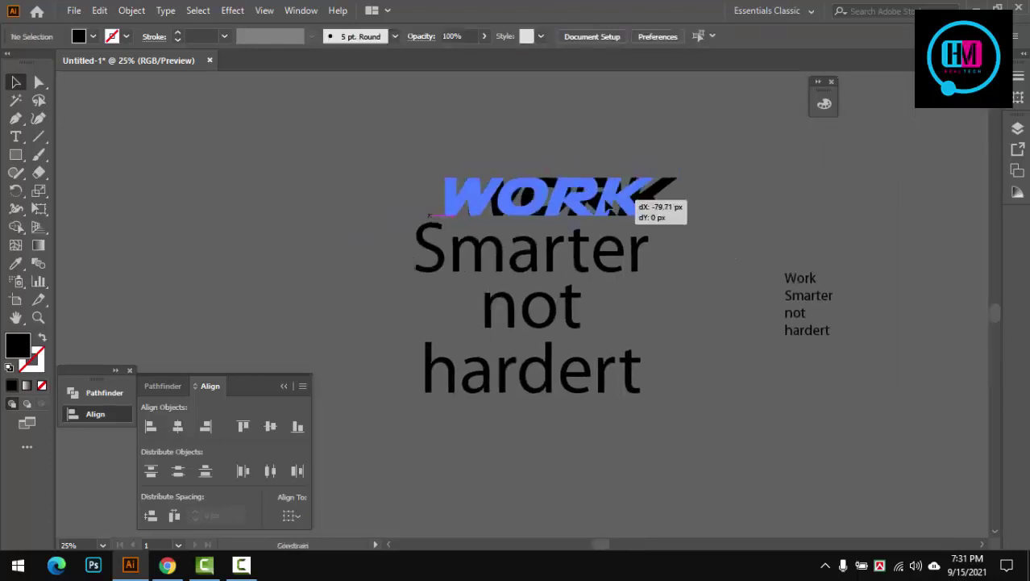
# Select the Smarter line and peek at the font list and graphic styles without changing anything
pyautogui.click(605, 258)
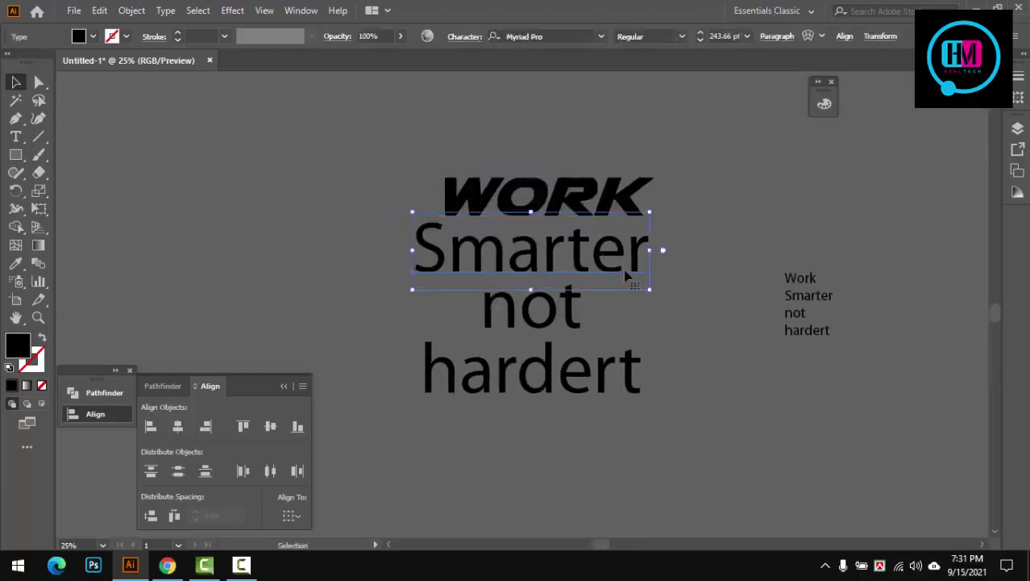
pyautogui.click(600, 37)
pyautogui.click(388, 206)
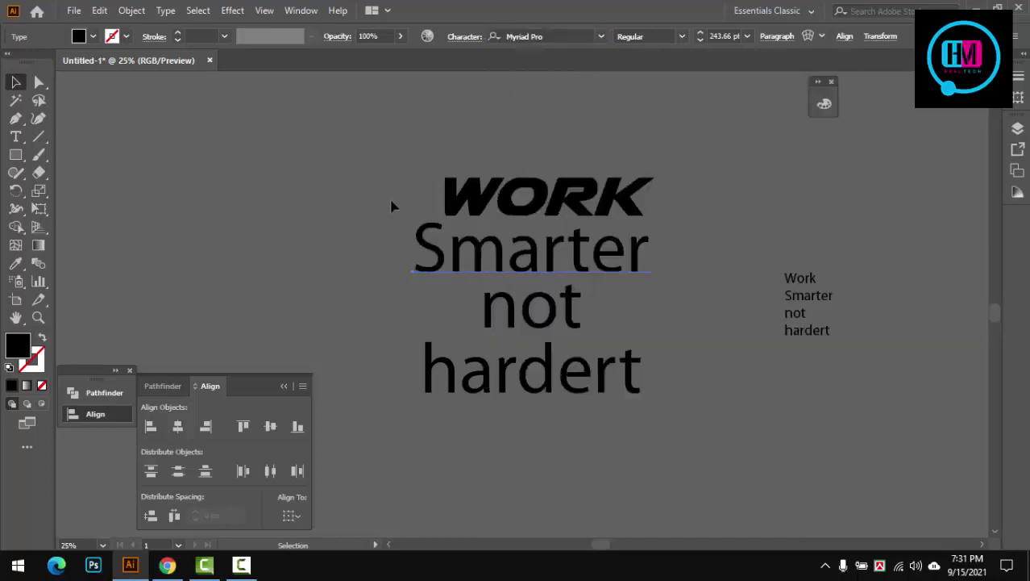
pyautogui.hscroll(5, 483, 195)
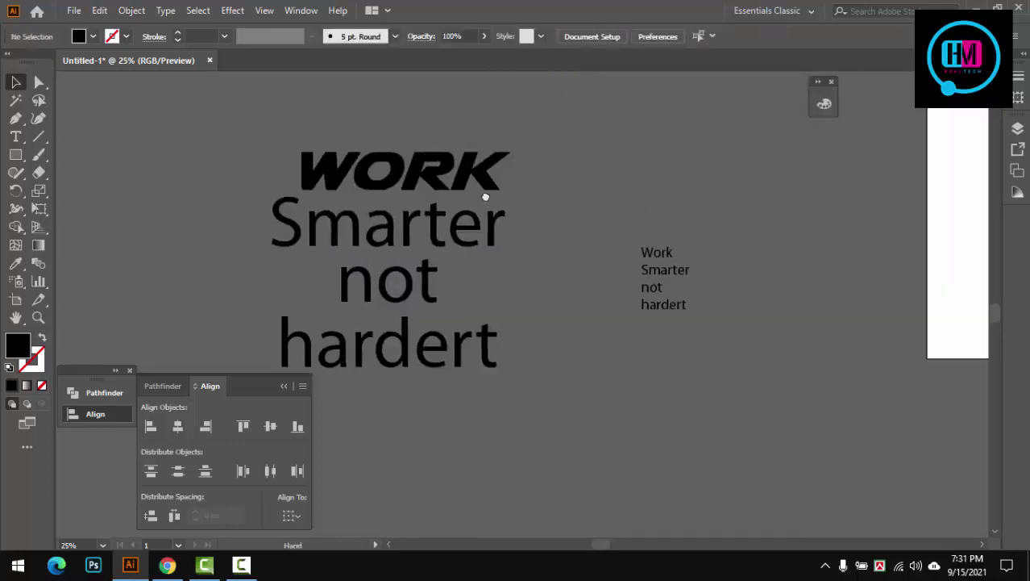
pyautogui.click(540, 38)
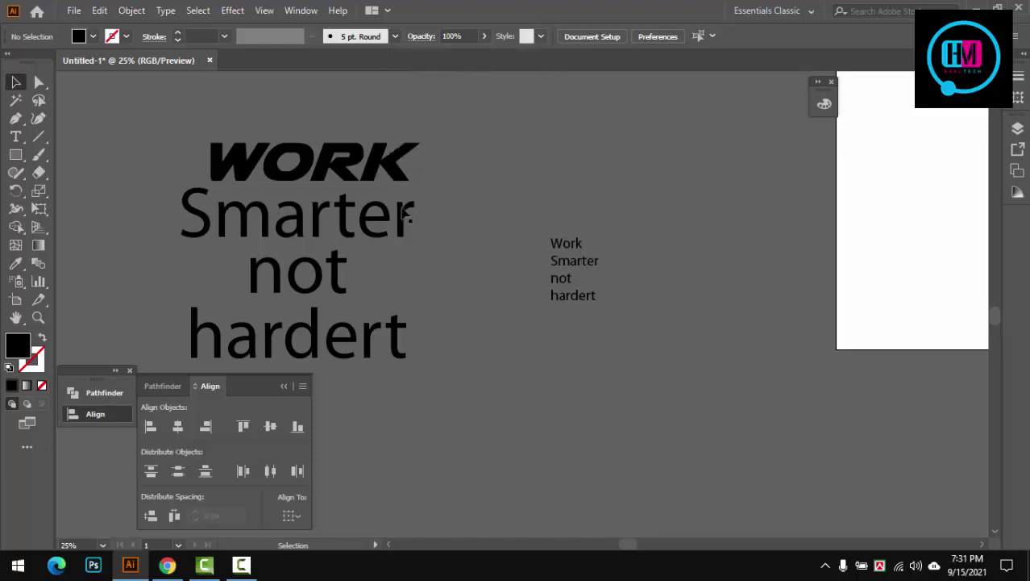
pyautogui.hotkey('ctrl', 'z')
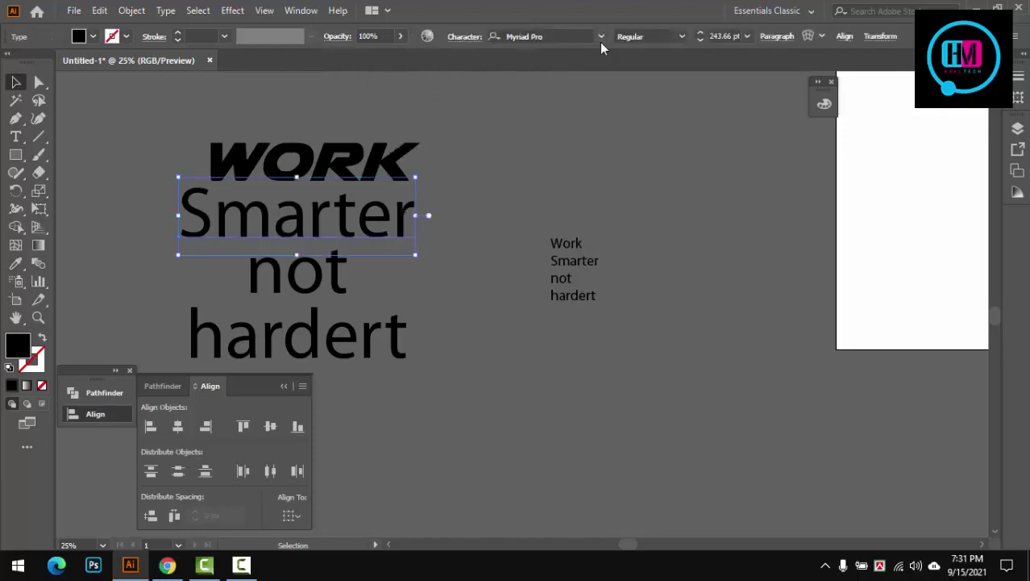
# Browse the font list and apply the heavy AC font to Smarter
pyautogui.click(601, 38)
pyautogui.scroll(-1, 633, 225)
pyautogui.scroll(-1, 634, 230)
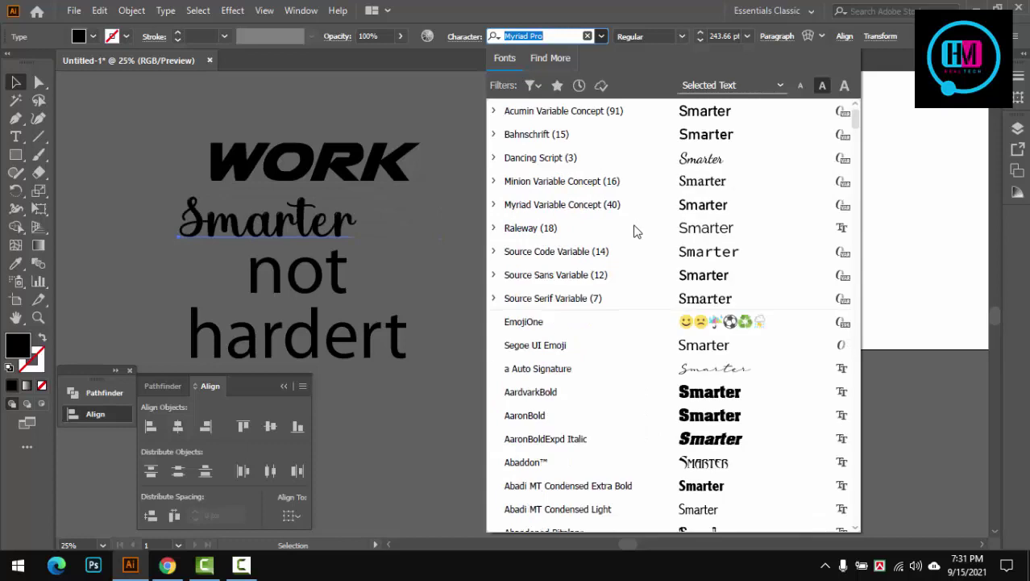
pyautogui.scroll(-4, 634, 232)
pyautogui.scroll(-1, 634, 231)
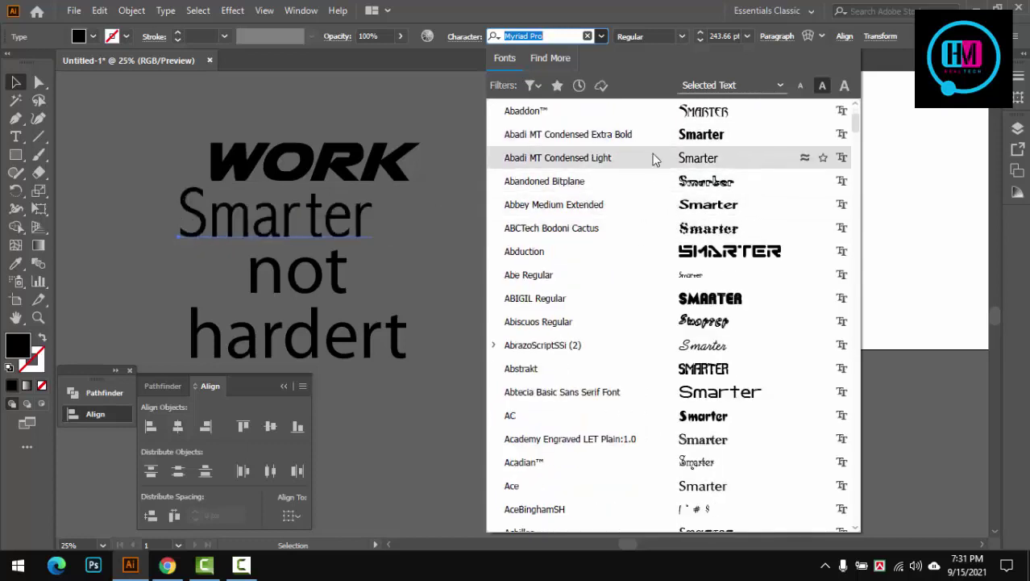
pyautogui.scroll(-1, 639, 255)
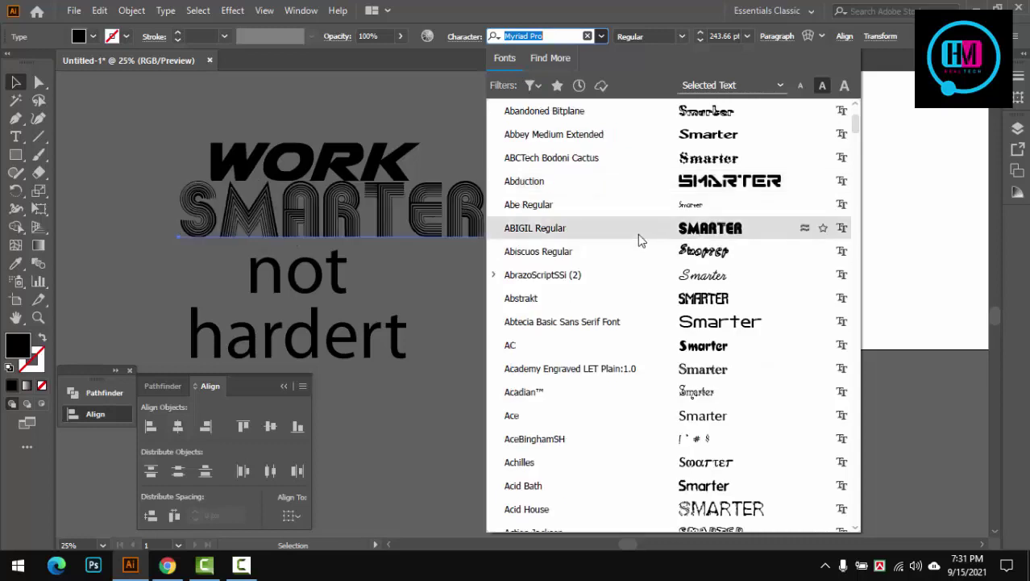
pyautogui.scroll(-1, 639, 240)
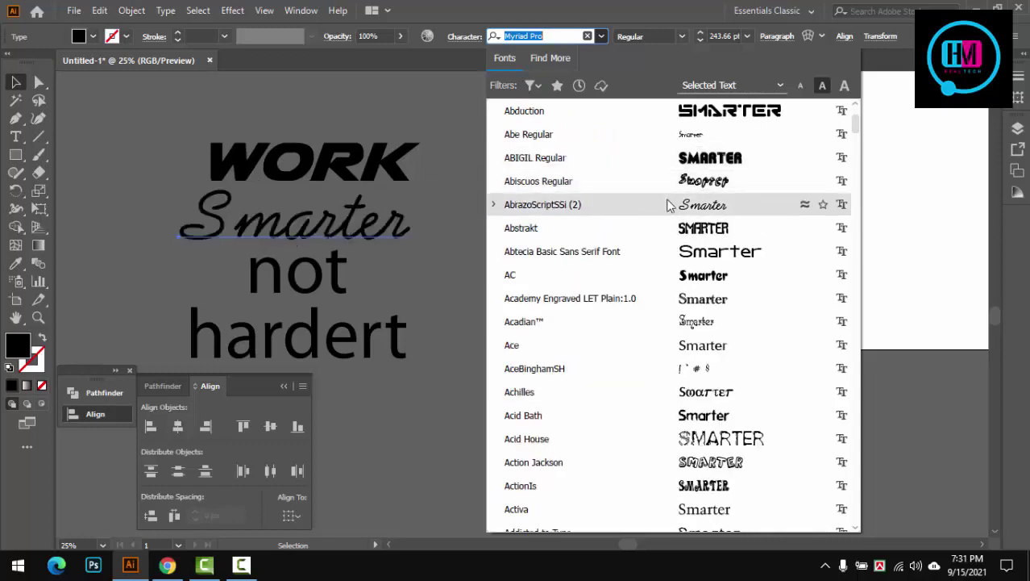
pyautogui.scroll(-1, 668, 207)
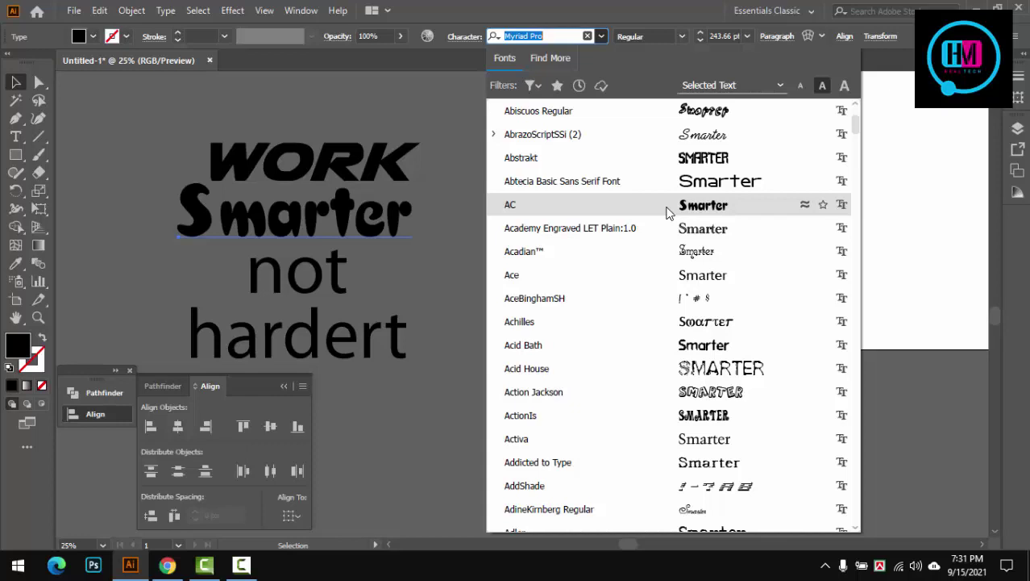
pyautogui.scroll(-2, 669, 211)
pyautogui.scroll(1, 670, 194)
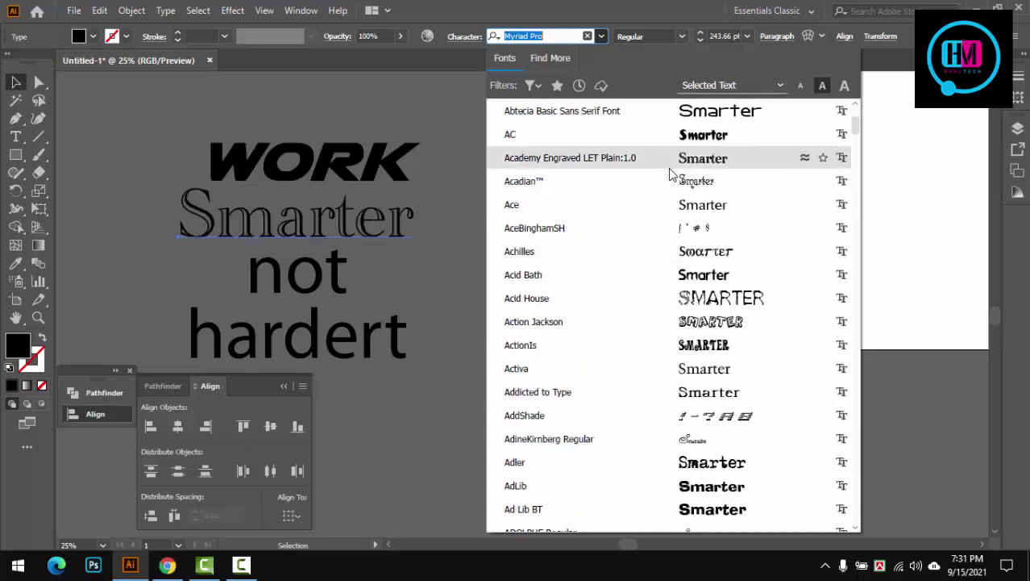
pyautogui.scroll(-2, 669, 177)
pyautogui.scroll(-1, 668, 229)
pyautogui.scroll(-1, 669, 228)
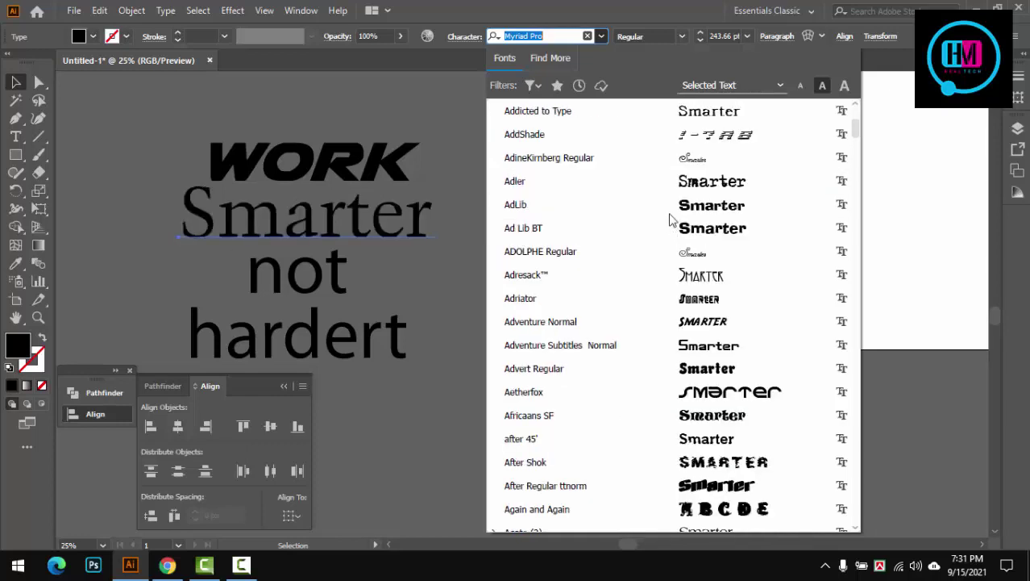
pyautogui.scroll(-2, 663, 225)
pyautogui.scroll(-2, 651, 209)
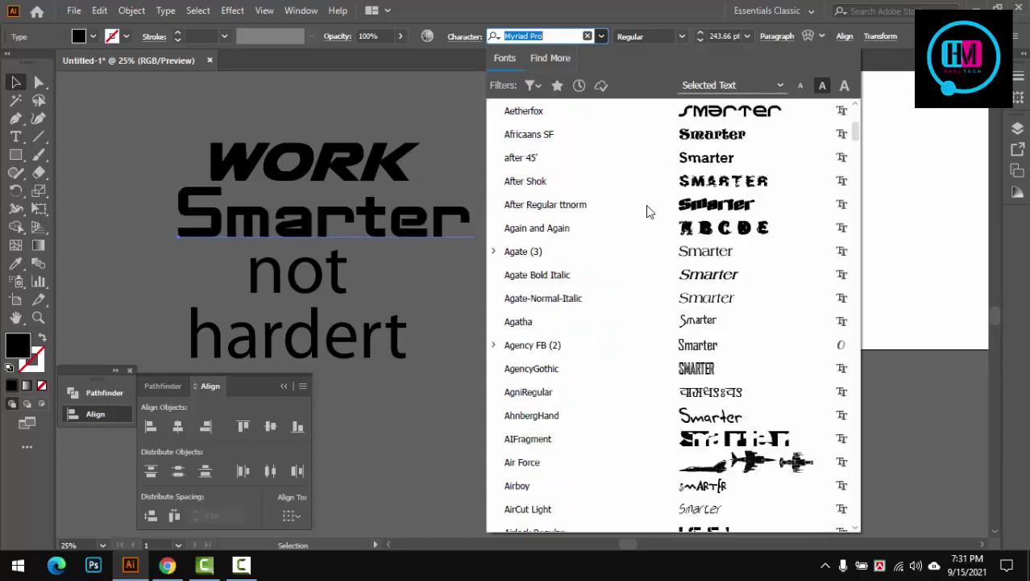
pyautogui.scroll(2, 650, 208)
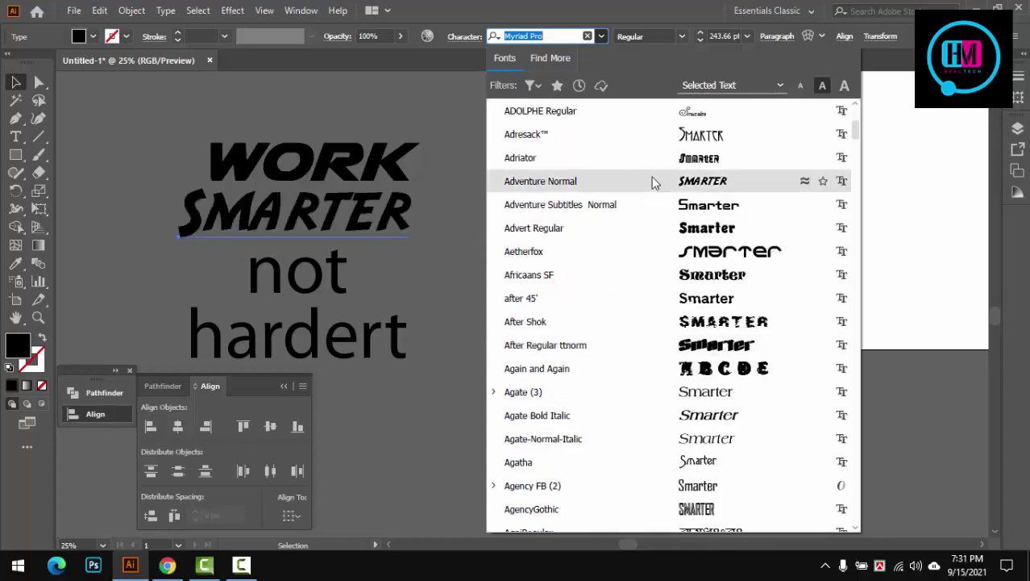
pyautogui.scroll(-1, 656, 210)
pyautogui.scroll(-3, 660, 225)
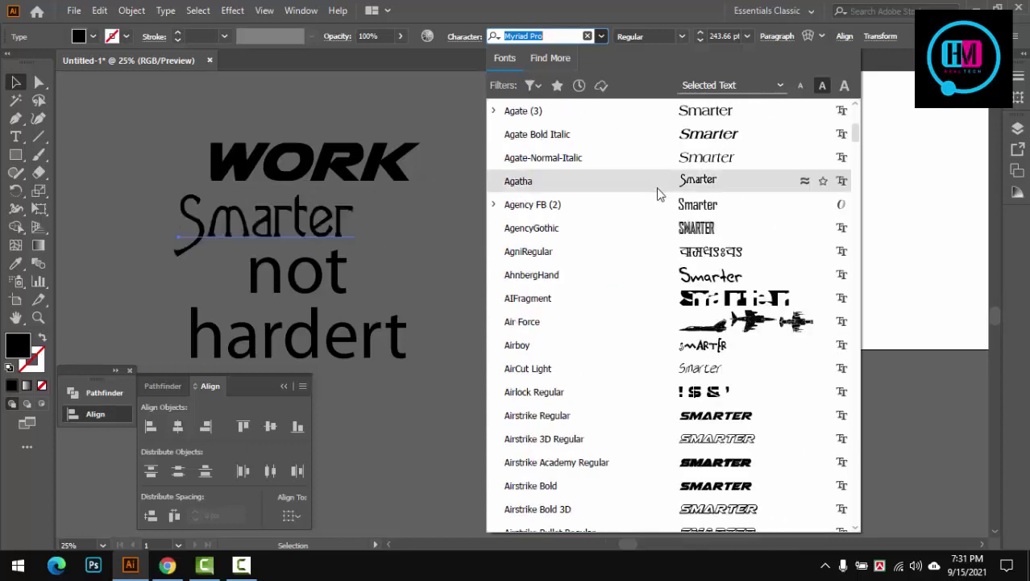
pyautogui.scroll(-1, 617, 233)
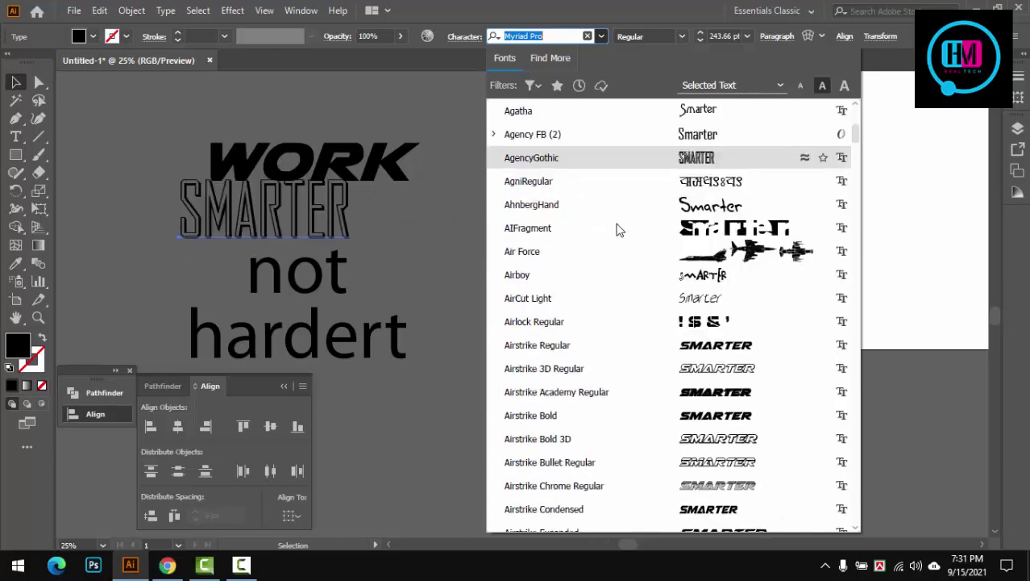
pyautogui.scroll(-1, 619, 218)
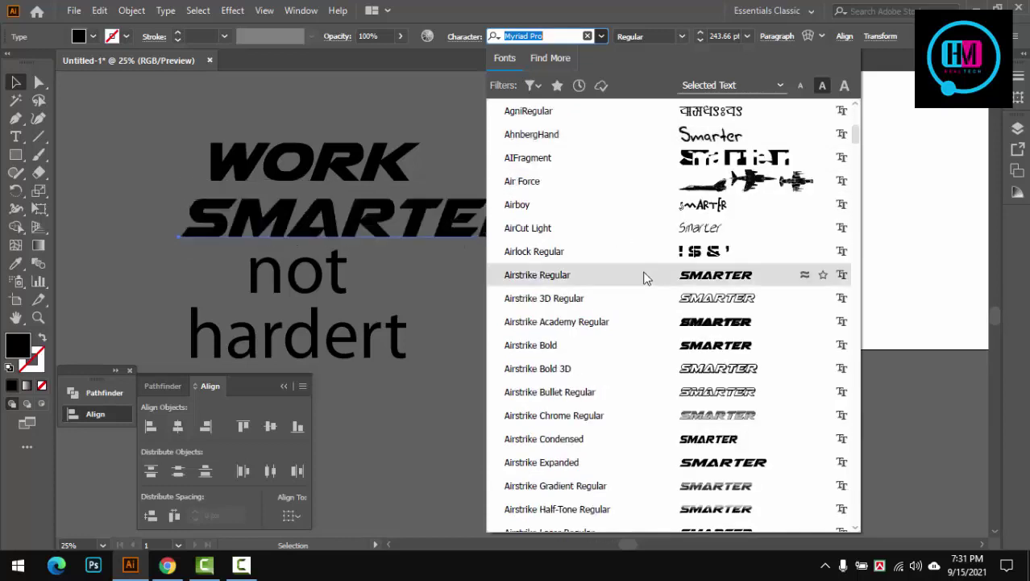
pyautogui.scroll(-2, 645, 278)
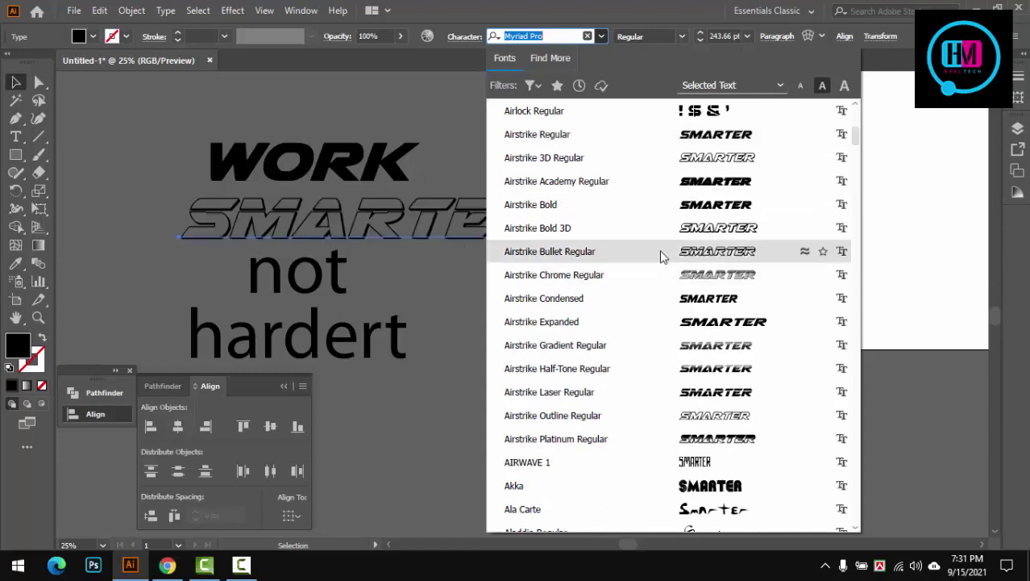
pyautogui.scroll(-1, 661, 256)
pyautogui.scroll(-2, 661, 256)
pyautogui.scroll(-1, 661, 256)
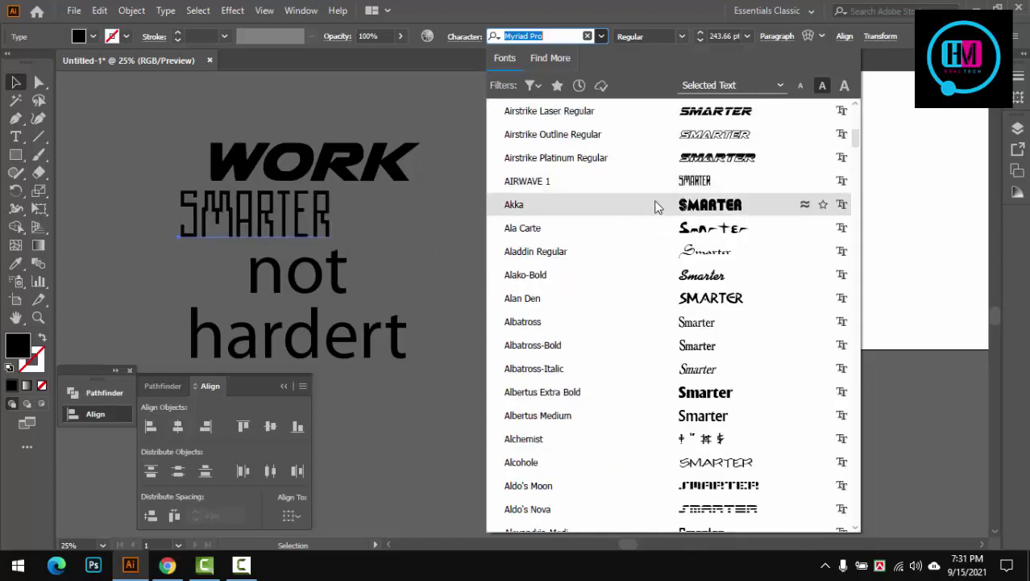
pyautogui.scroll(-3, 653, 238)
pyautogui.scroll(-1, 672, 194)
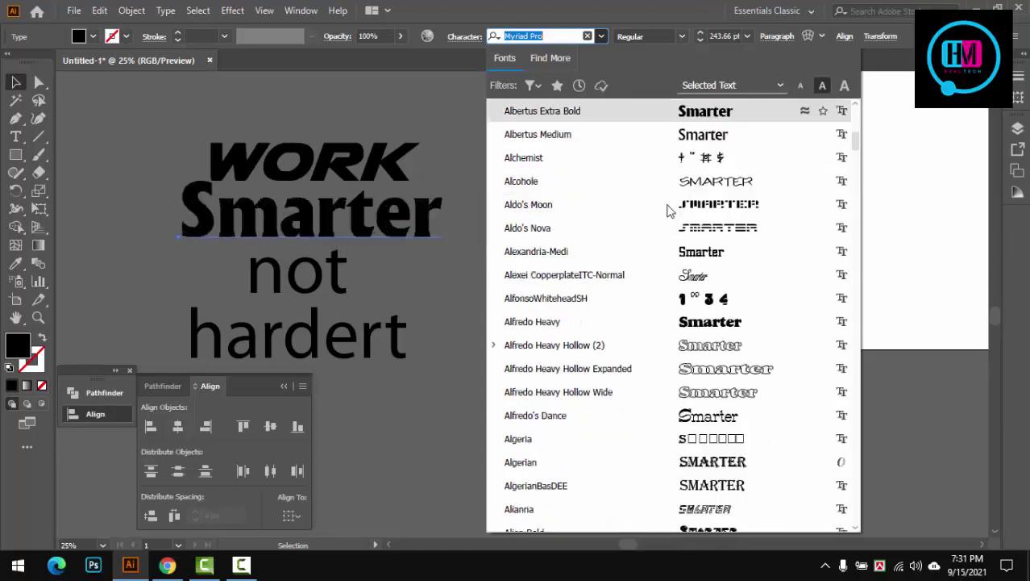
pyautogui.scroll(-2, 669, 208)
pyautogui.scroll(-2, 675, 279)
pyautogui.scroll(-2, 675, 279)
pyautogui.scroll(-3, 674, 276)
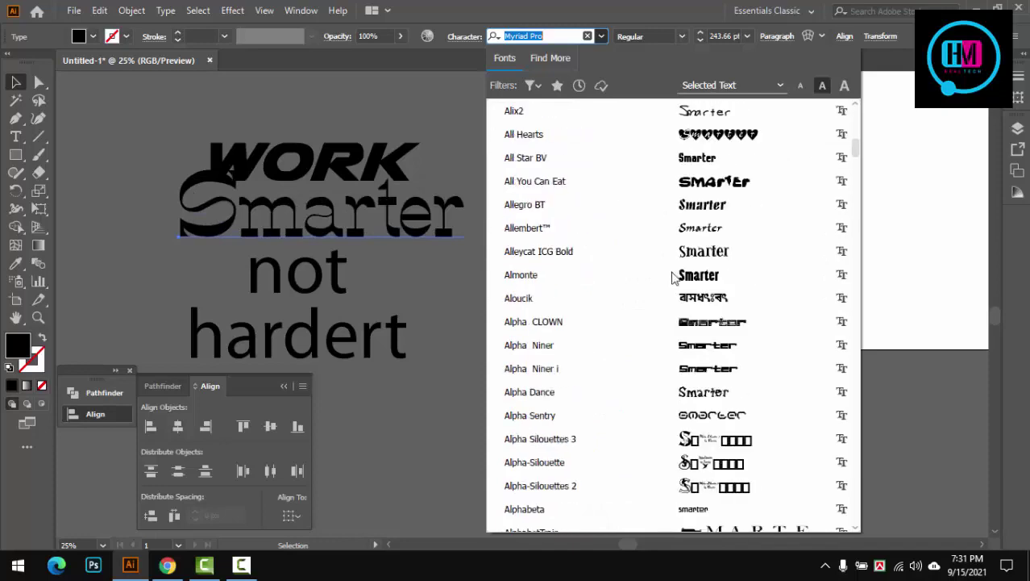
pyautogui.scroll(-1, 674, 277)
pyautogui.scroll(-1, 673, 275)
pyautogui.scroll(-4, 673, 275)
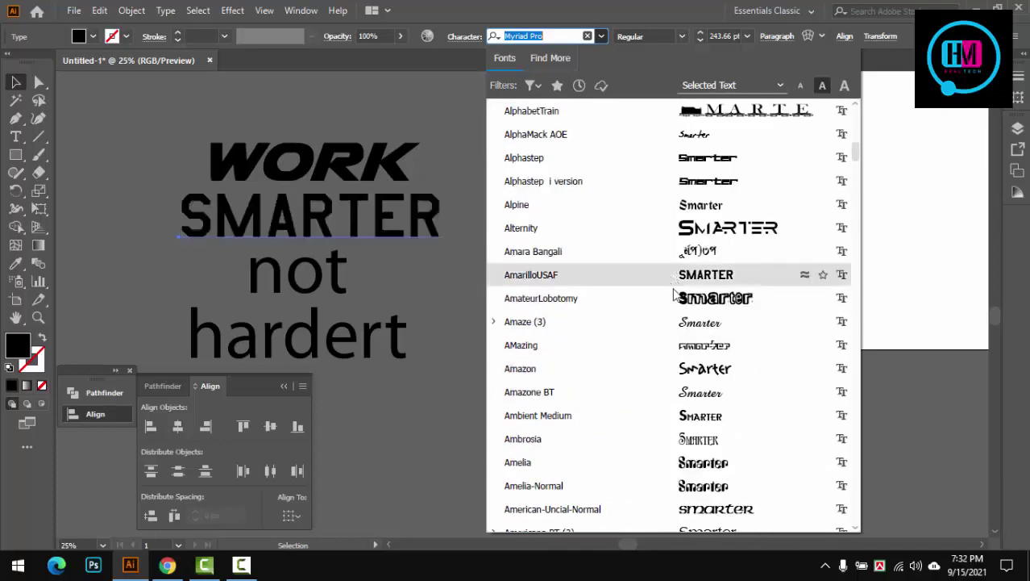
pyautogui.scroll(-2, 673, 274)
pyautogui.scroll(-2, 685, 226)
pyautogui.scroll(-3, 685, 226)
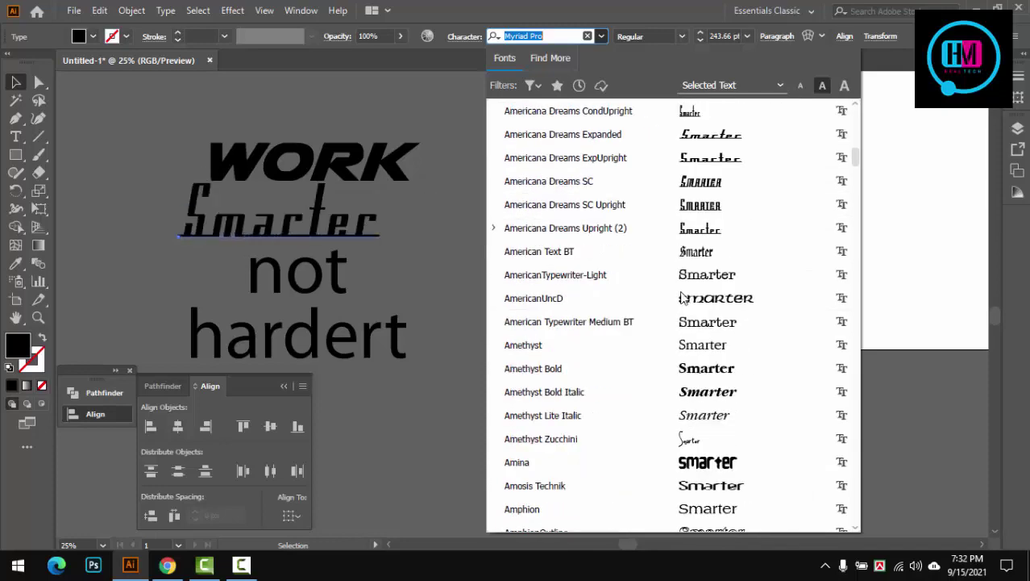
pyautogui.scroll(8, 677, 274)
pyautogui.scroll(7, 675, 276)
pyautogui.scroll(6, 676, 277)
pyautogui.scroll(7, 674, 270)
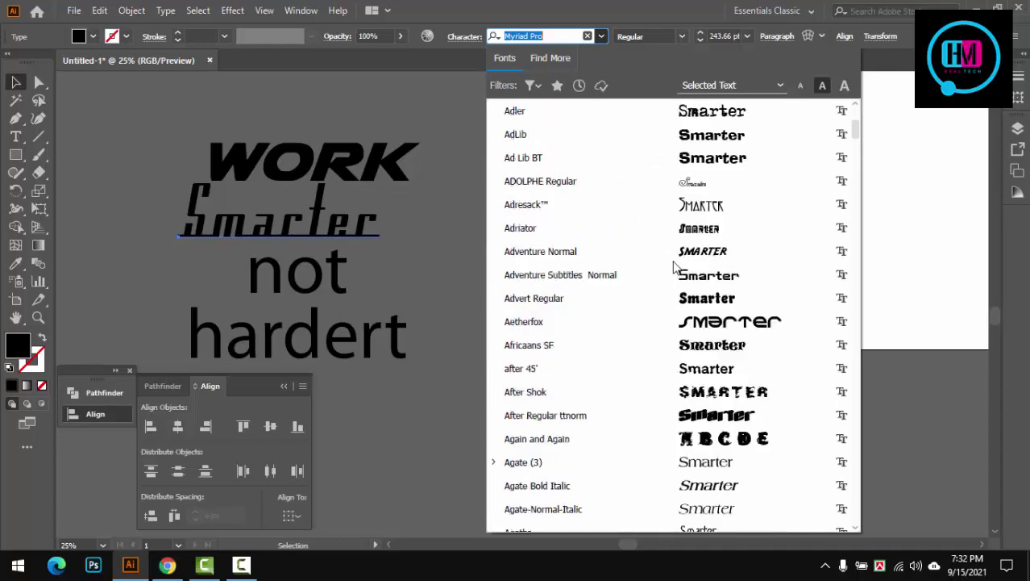
pyautogui.moveTo(855, 129); pyautogui.dragTo(856, 119)
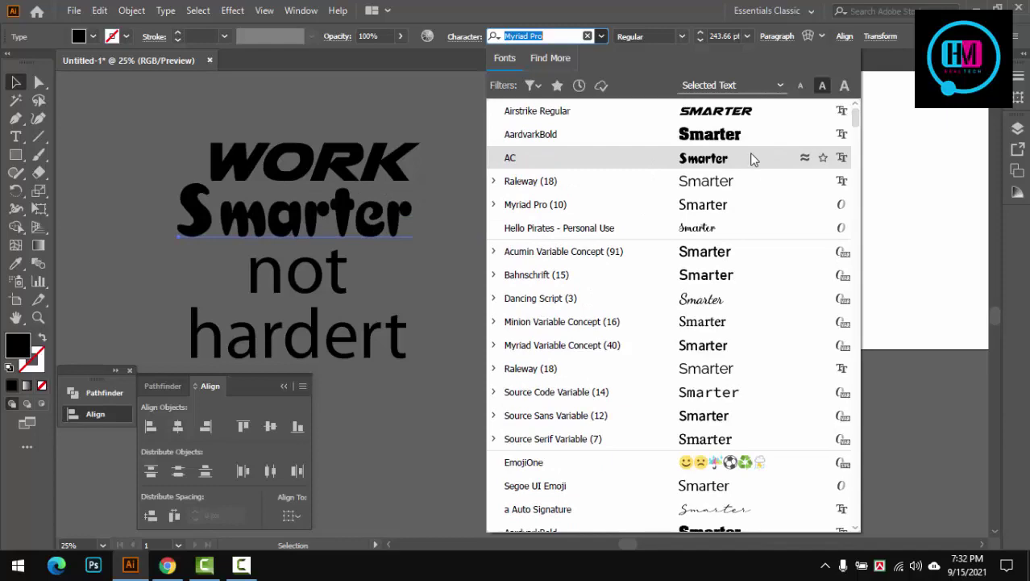
pyautogui.scroll(-1, 728, 230)
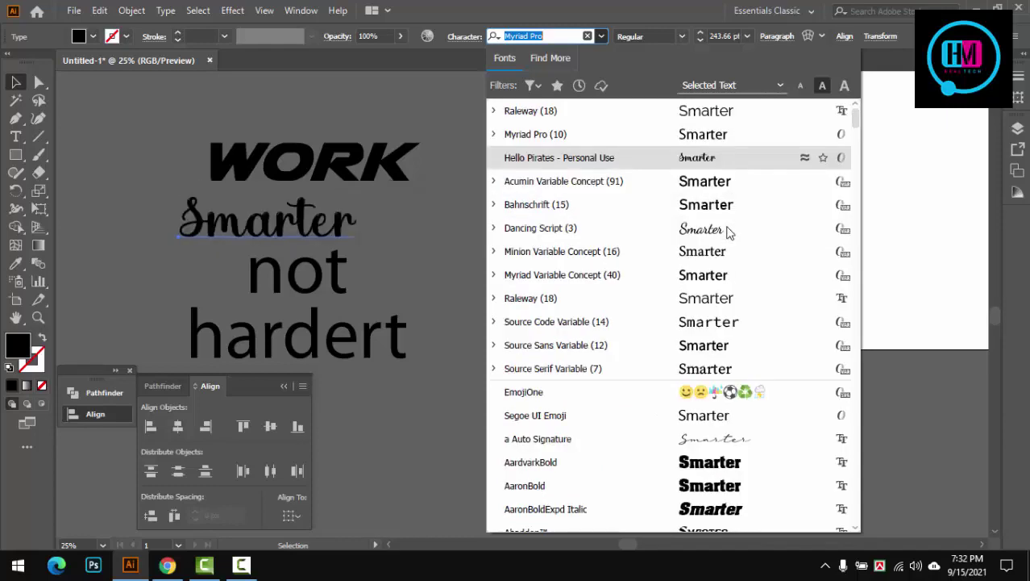
pyautogui.scroll(-3, 728, 234)
pyautogui.scroll(-2, 722, 251)
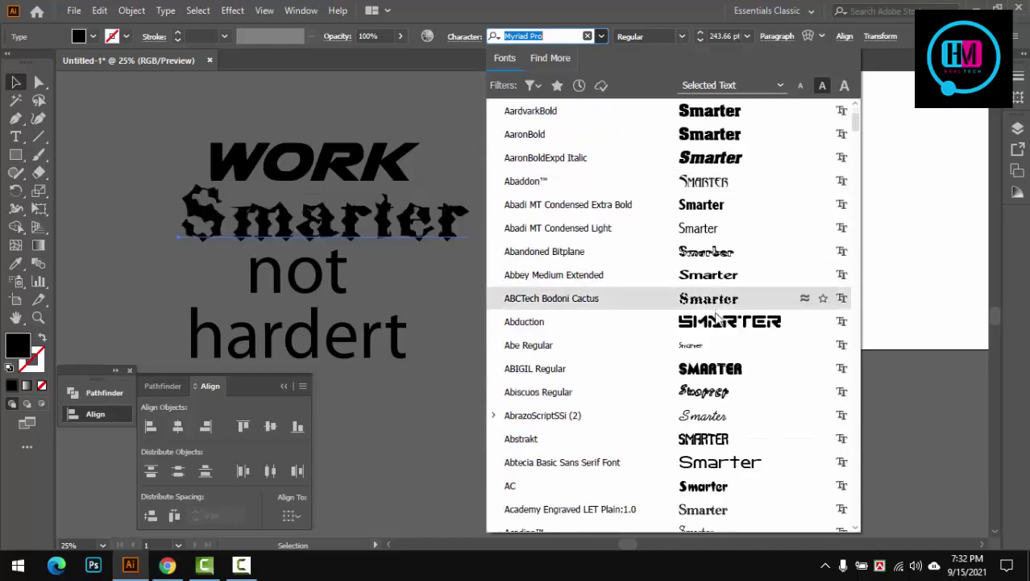
pyautogui.scroll(-2, 704, 436)
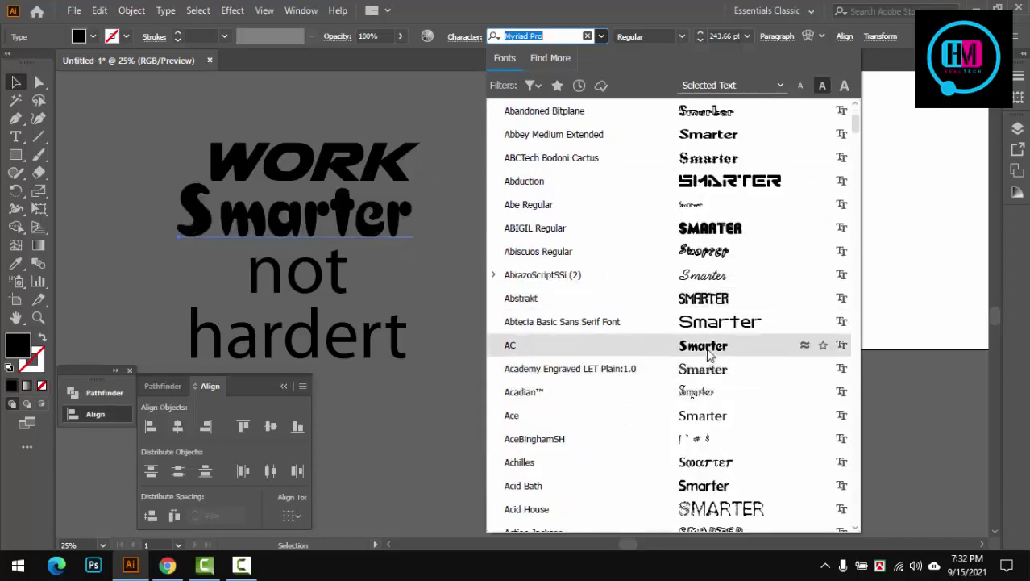
pyautogui.scroll(5, 706, 347)
pyautogui.scroll(3, 706, 323)
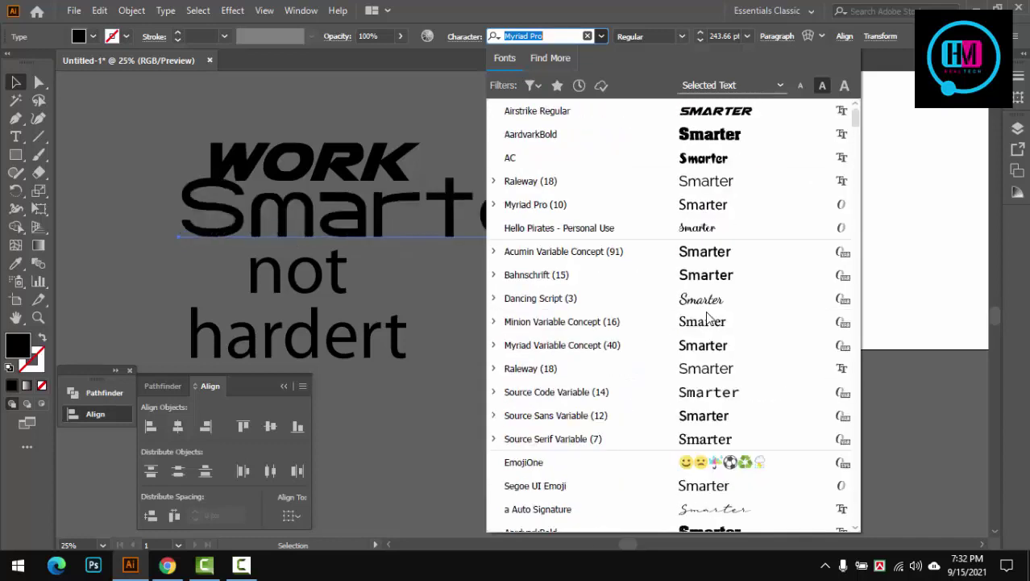
pyautogui.click(703, 158)
pyautogui.hscroll(-2, 564, 270)
# Recentre the view, select the 'not hardert' block, and collapse the Align panel to icons
pyautogui.click(534, 282)
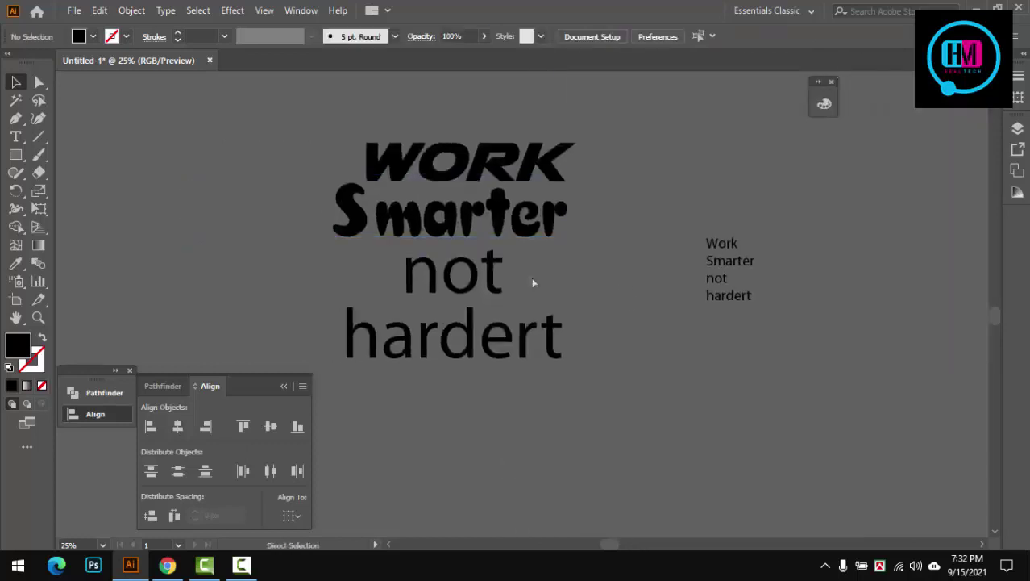
pyautogui.scroll(1, 506, 216)
pyautogui.moveTo(507, 216)
pyautogui.mouseDown()
pyautogui.moveTo(565, 239)
pyautogui.moveTo(545, 325)
pyautogui.mouseUp()
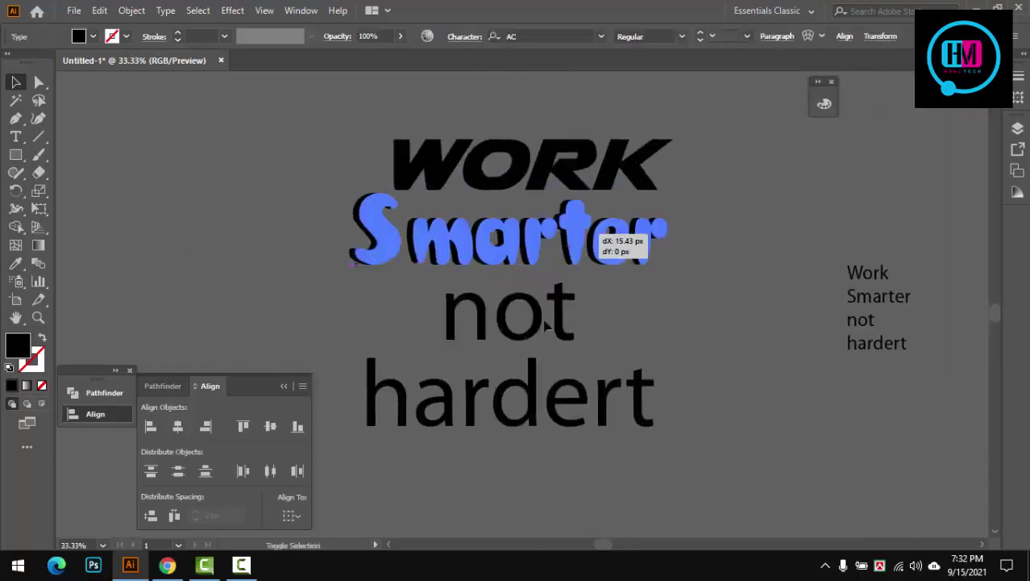
pyautogui.click(574, 327)
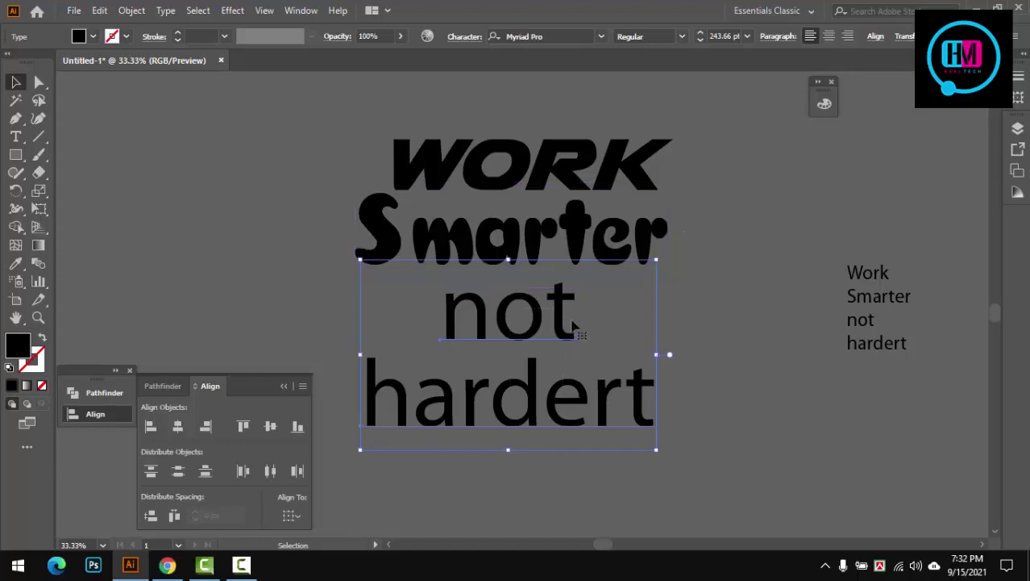
pyautogui.moveTo(702, 261); pyautogui.dragTo(520, 195)
pyautogui.click(284, 386)
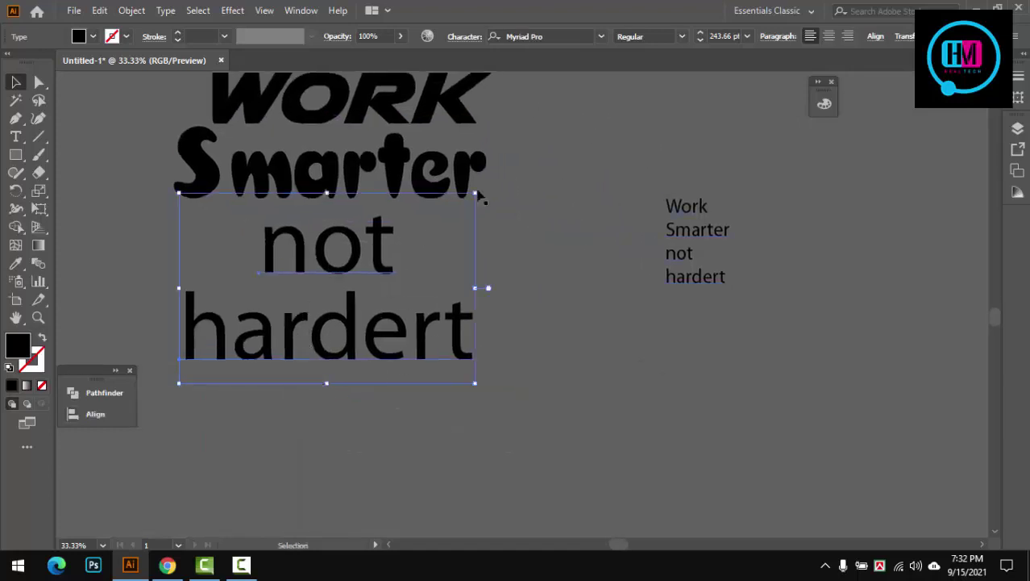
# Set the 'not' and 'hardert' lines in Airstrike Academy Regular, then clear the selection
pyautogui.click(605, 38)
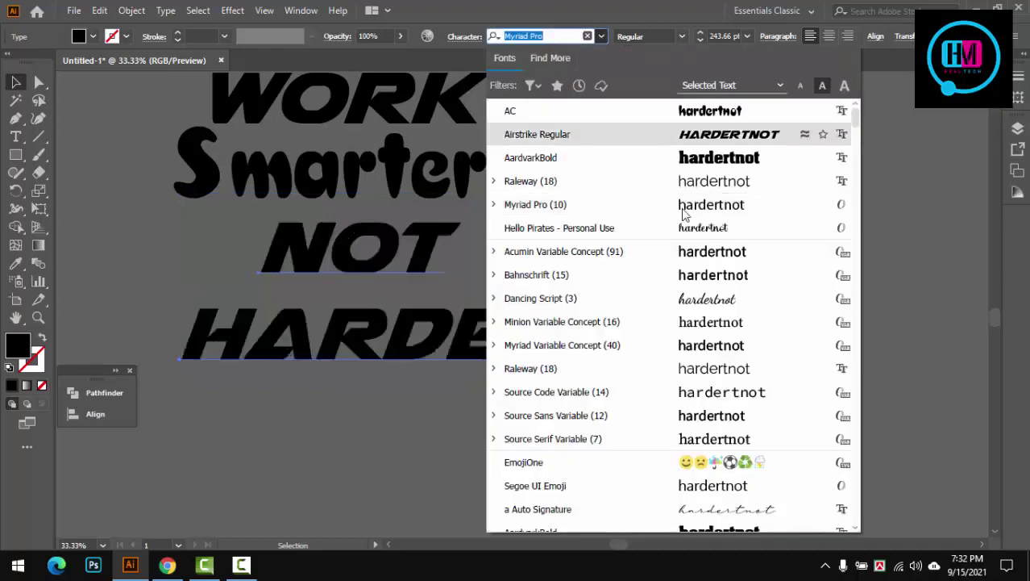
pyautogui.scroll(-3, 654, 165)
pyautogui.scroll(-1, 653, 165)
pyautogui.scroll(-2, 657, 174)
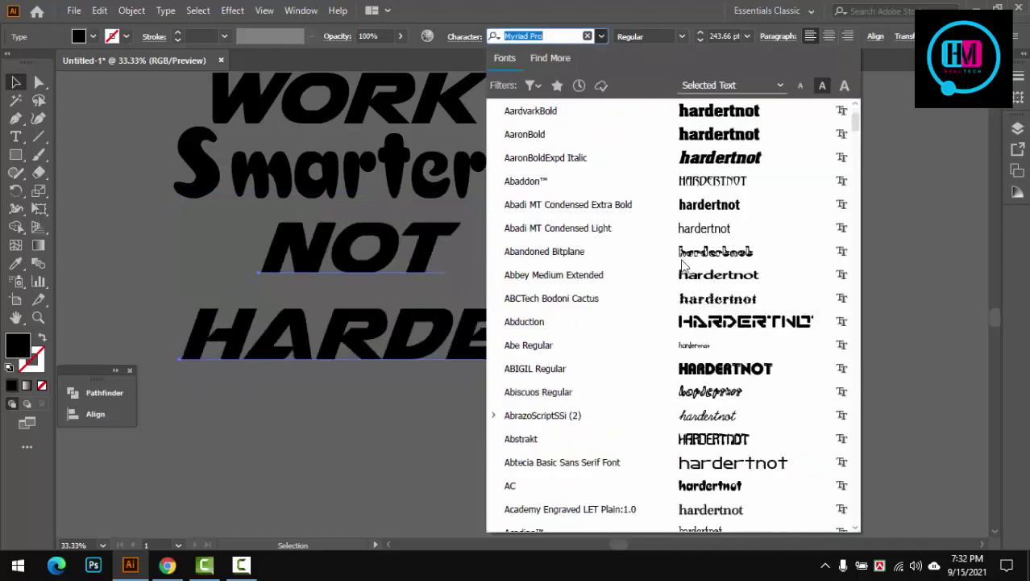
pyautogui.scroll(-4, 673, 202)
pyautogui.scroll(2, 680, 216)
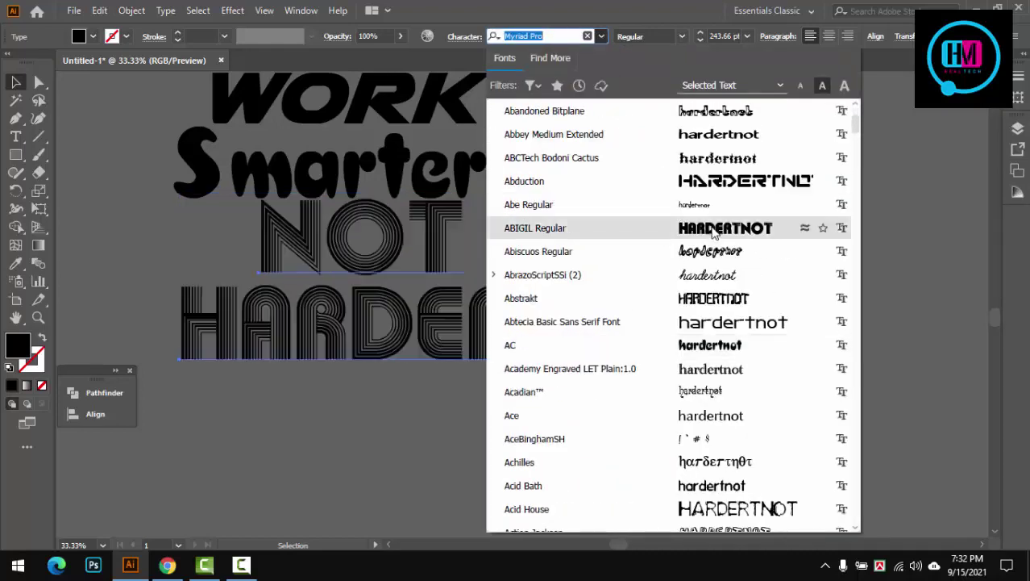
pyautogui.scroll(-3, 713, 237)
pyautogui.scroll(-2, 709, 290)
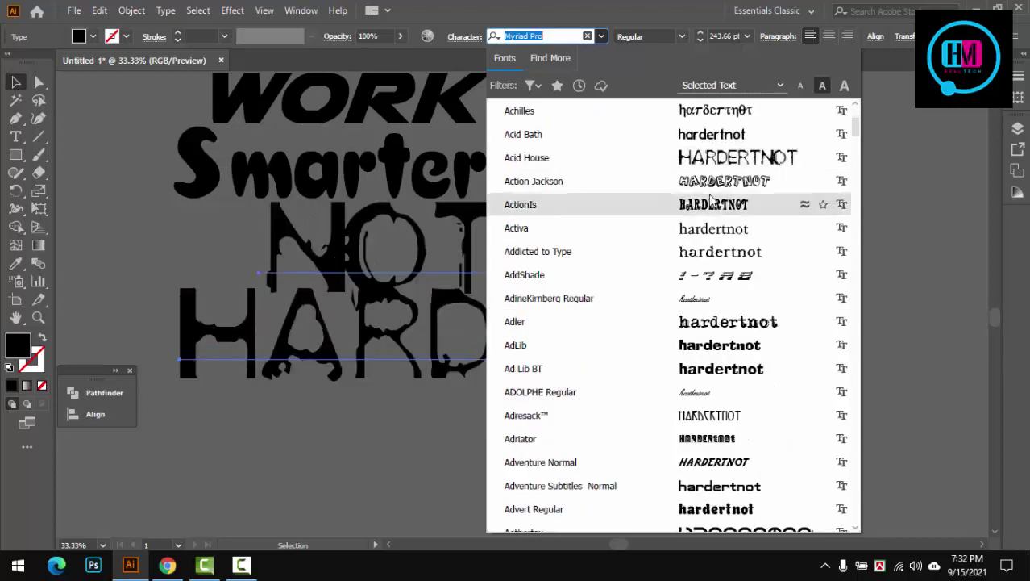
pyautogui.scroll(-1, 713, 198)
pyautogui.scroll(-3, 721, 254)
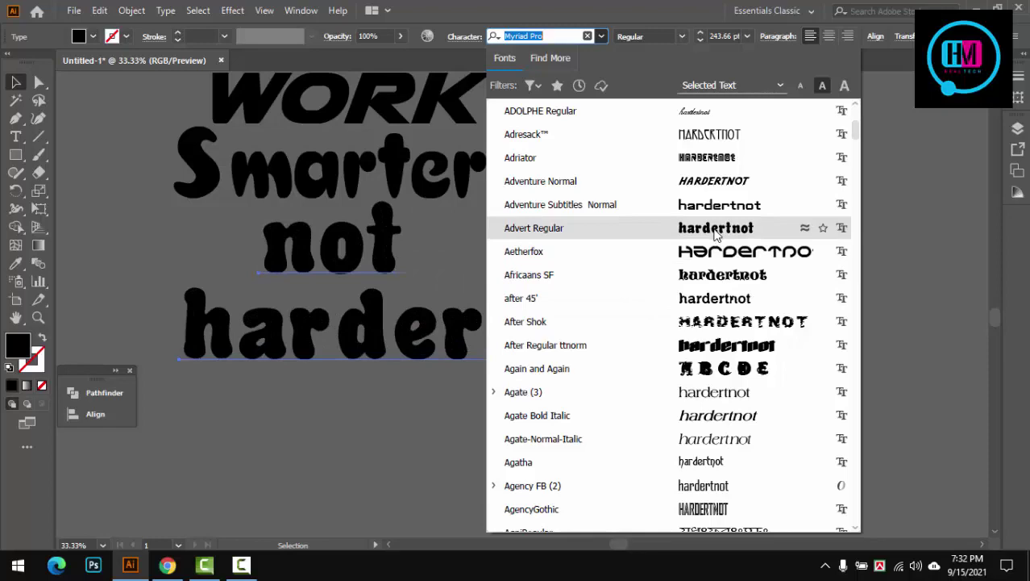
pyautogui.scroll(-5, 716, 232)
pyautogui.scroll(-2, 710, 225)
pyautogui.scroll(-3, 704, 217)
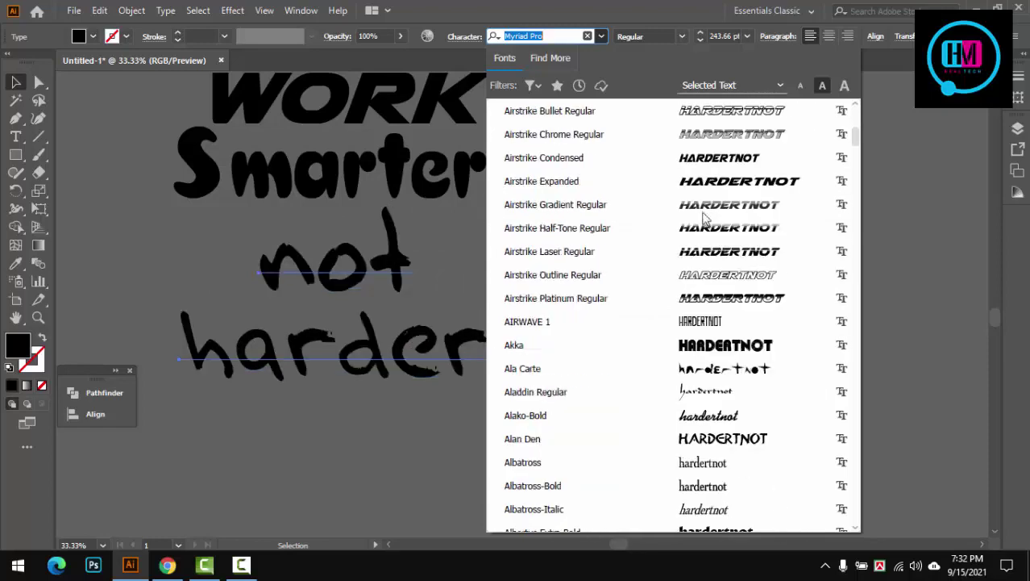
pyautogui.scroll(2, 704, 218)
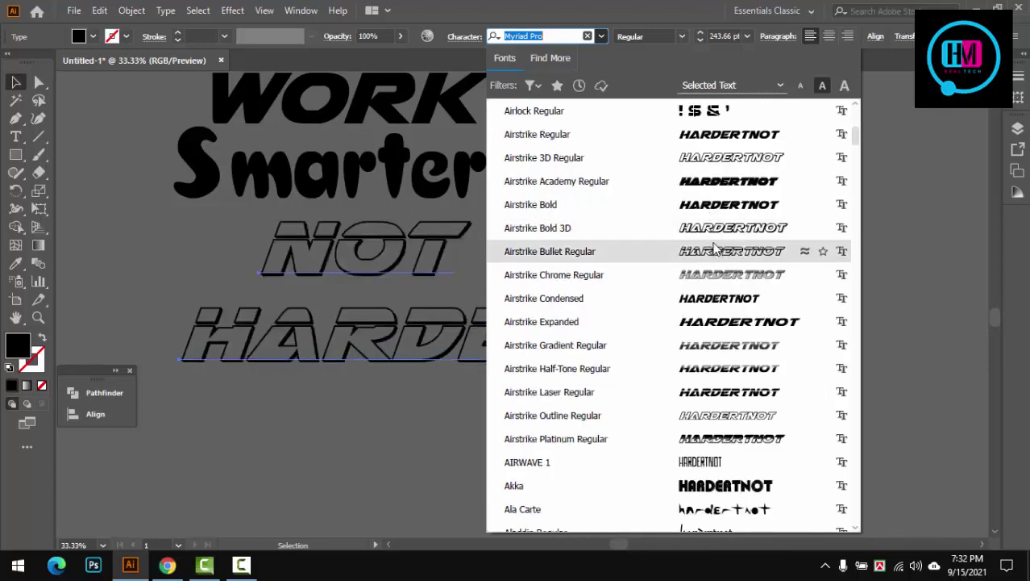
pyautogui.click(713, 190)
pyautogui.click(564, 224)
# Copy NOT's outlined Airstrike Academy style onto SMARTER with the Eyedropper
pyautogui.moveTo(464, 206); pyautogui.dragTo(569, 242)
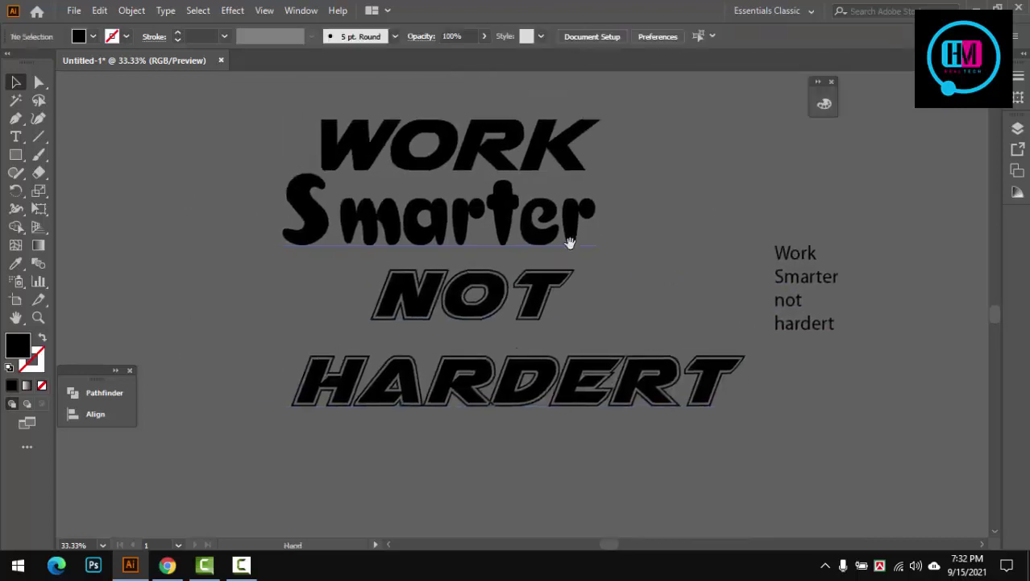
pyautogui.click(537, 303)
pyautogui.press('i')
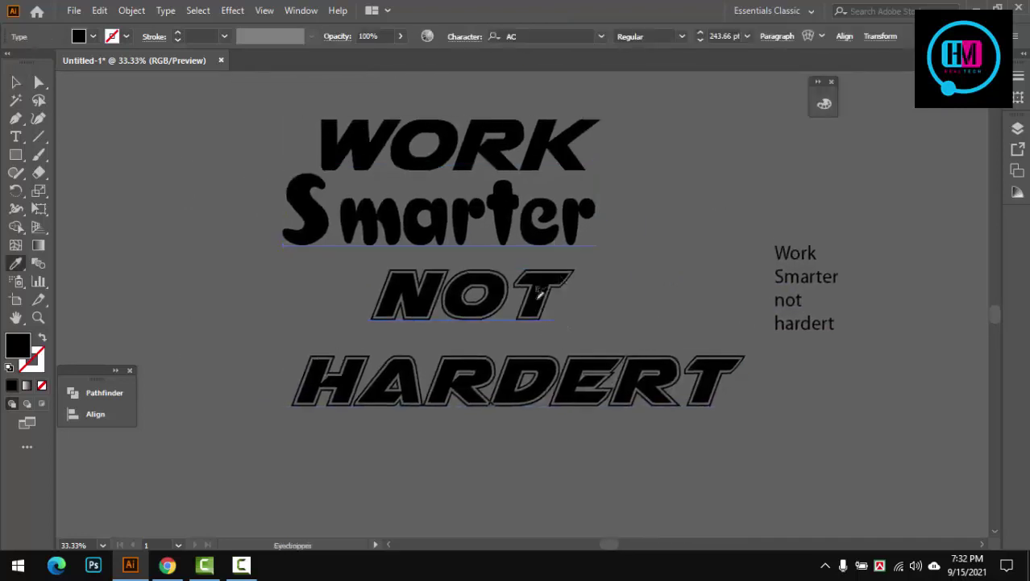
pyautogui.click(539, 294)
# Shift SMARTER, NOT and HARDERT to the left
pyautogui.press('v')
pyautogui.click(652, 292)
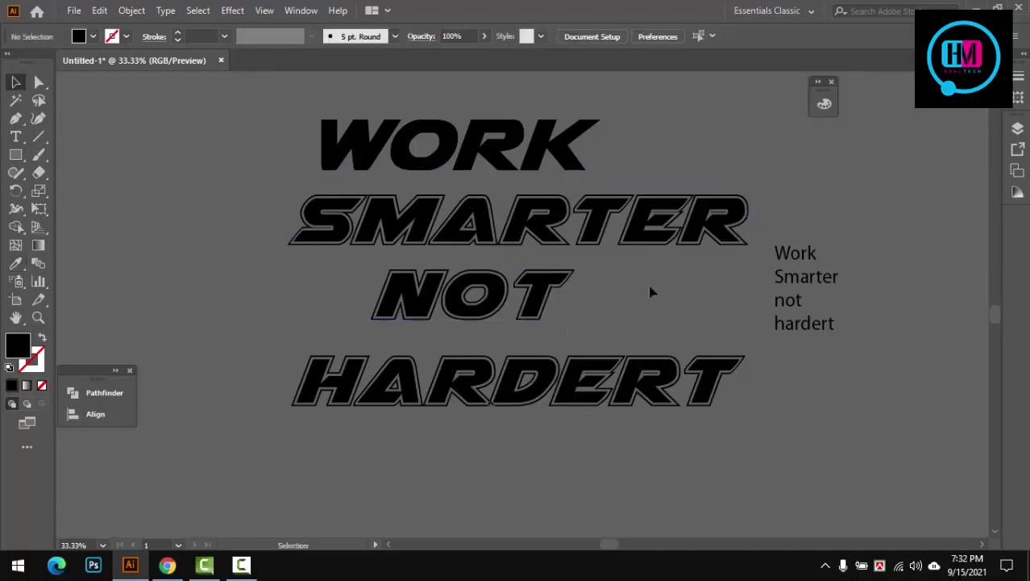
pyautogui.moveTo(655, 250); pyautogui.dragTo(587, 300)
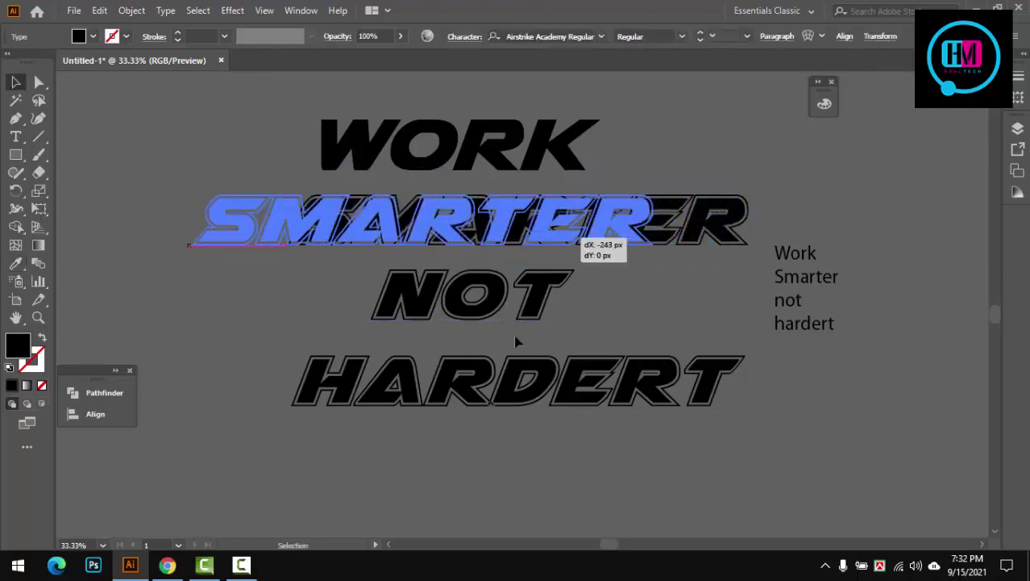
pyautogui.moveTo(471, 413)
pyautogui.mouseDown()
pyautogui.moveTo(532, 306)
pyautogui.moveTo(475, 302)
pyautogui.mouseUp()
# Switch 'not' and 'hardert' to a condensed italic Acumin Variable Concept font
pyautogui.click(601, 37)
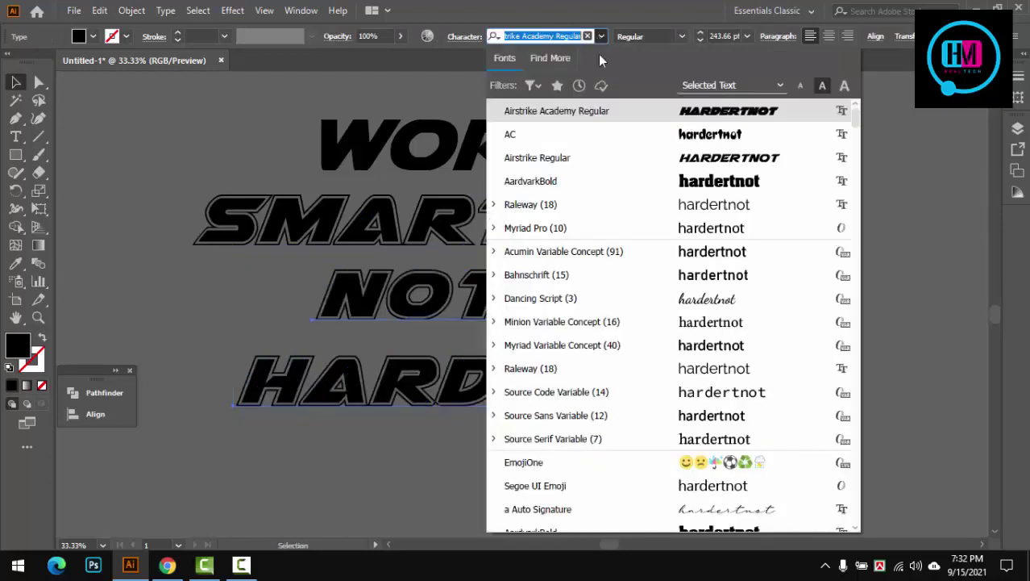
pyautogui.click(518, 299)
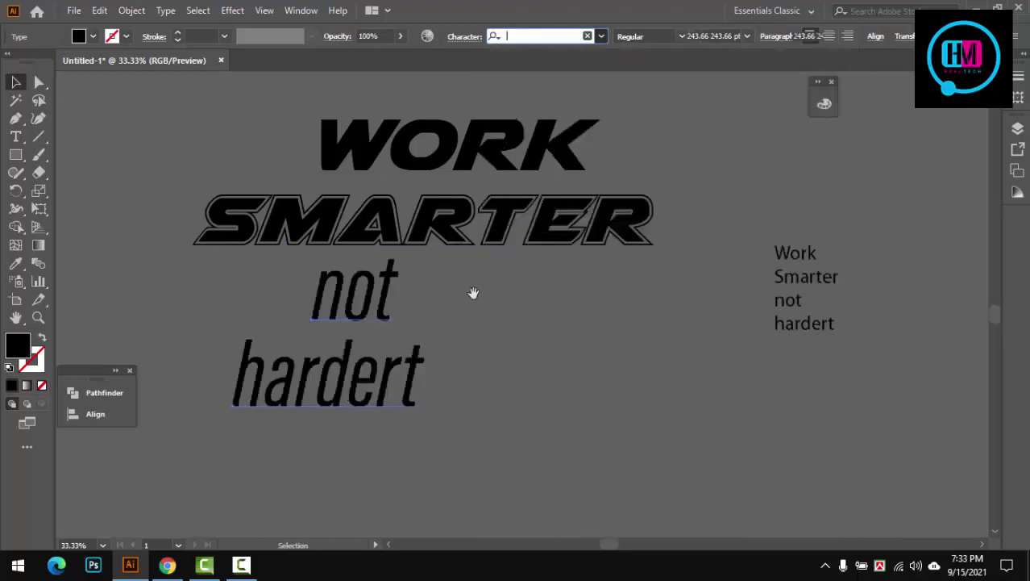
pyautogui.hscroll(5, 371, 278)
# Select the 'not' and 'hardert' lines together
pyautogui.click(325, 295)
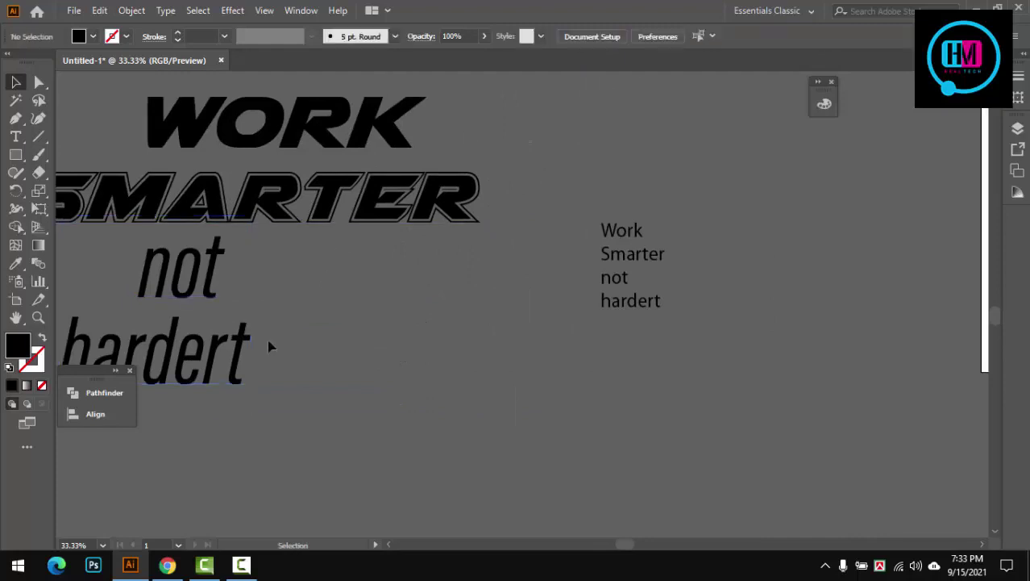
pyautogui.click(213, 359)
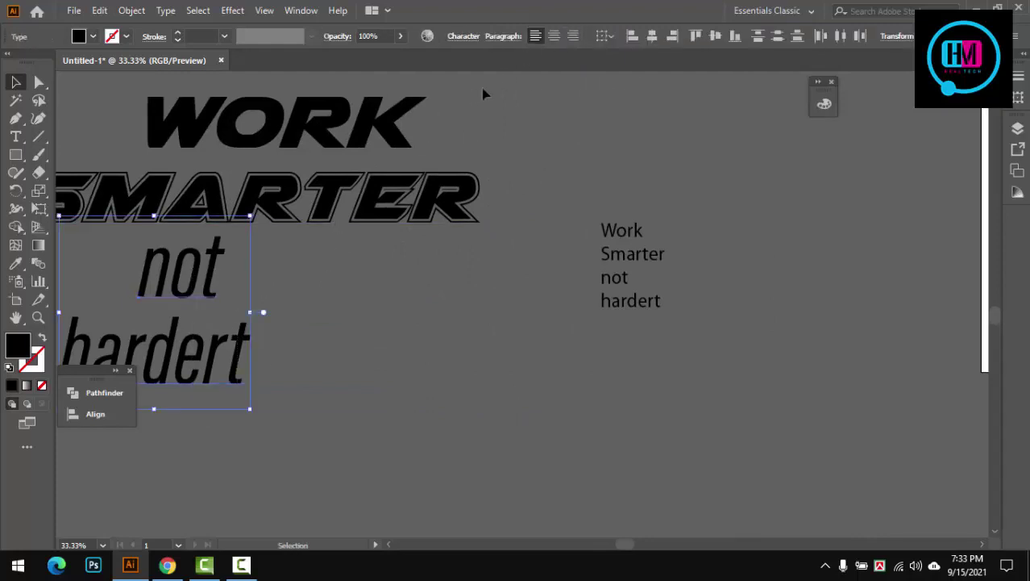
pyautogui.click(580, 111)
pyautogui.click(214, 280)
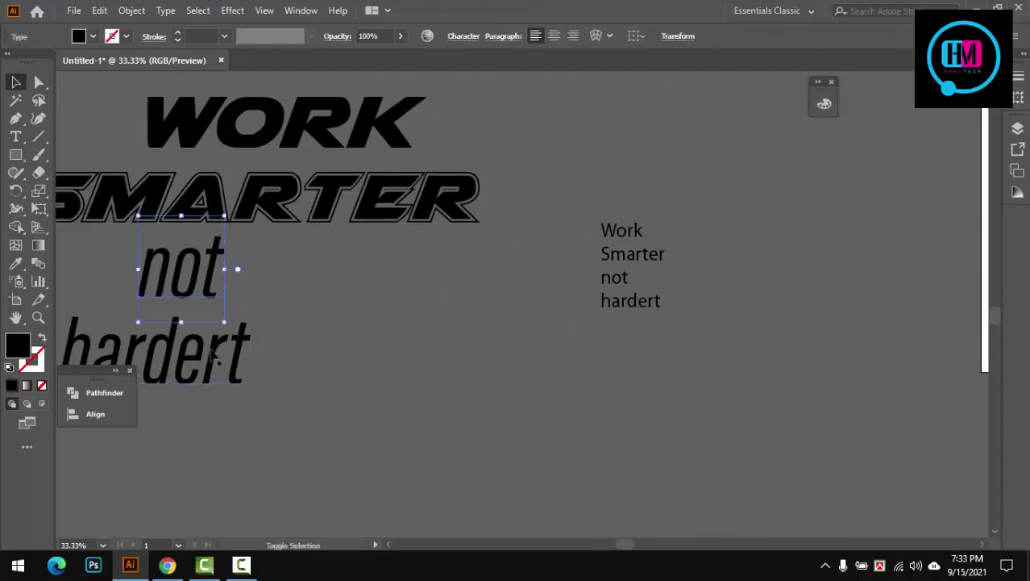
pyautogui.keyDown('shift'); pyautogui.click(214, 355); pyautogui.keyUp('shift')
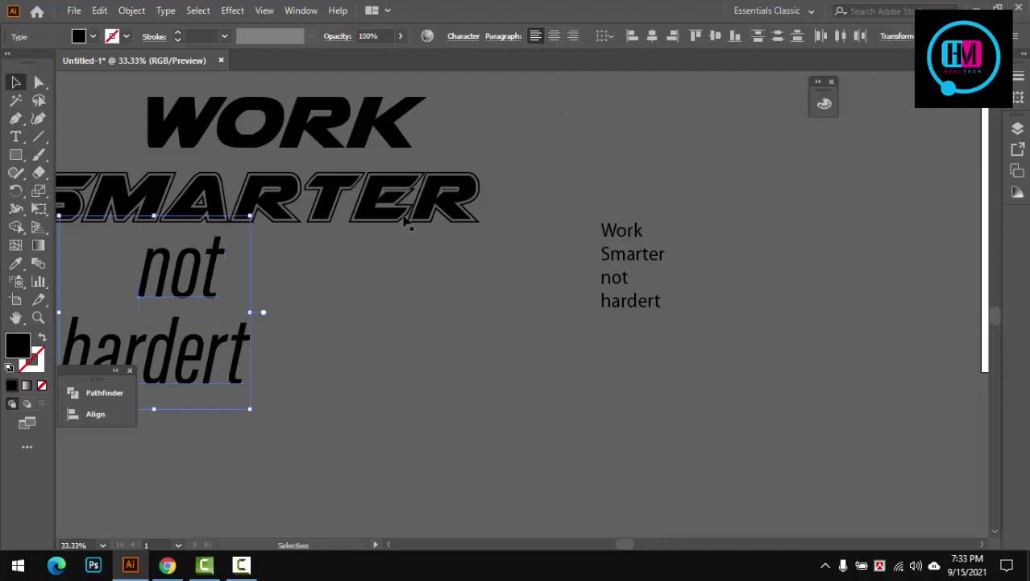
pyautogui.click(463, 37)
# Browse the font list and apply Airstrike Bold 3D to NOT and HARDERT
pyautogui.click(467, 63)
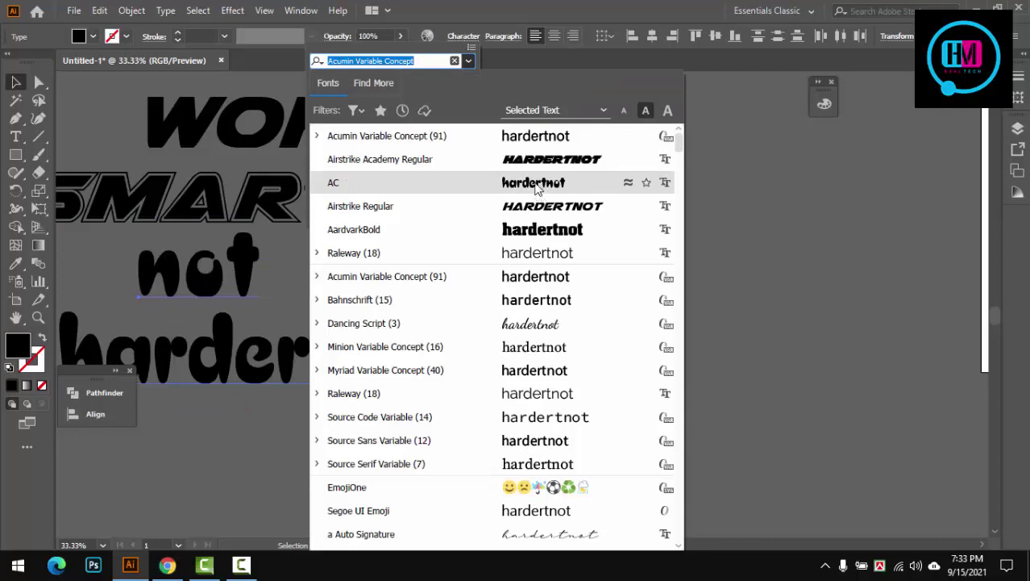
pyautogui.scroll(-3, 546, 235)
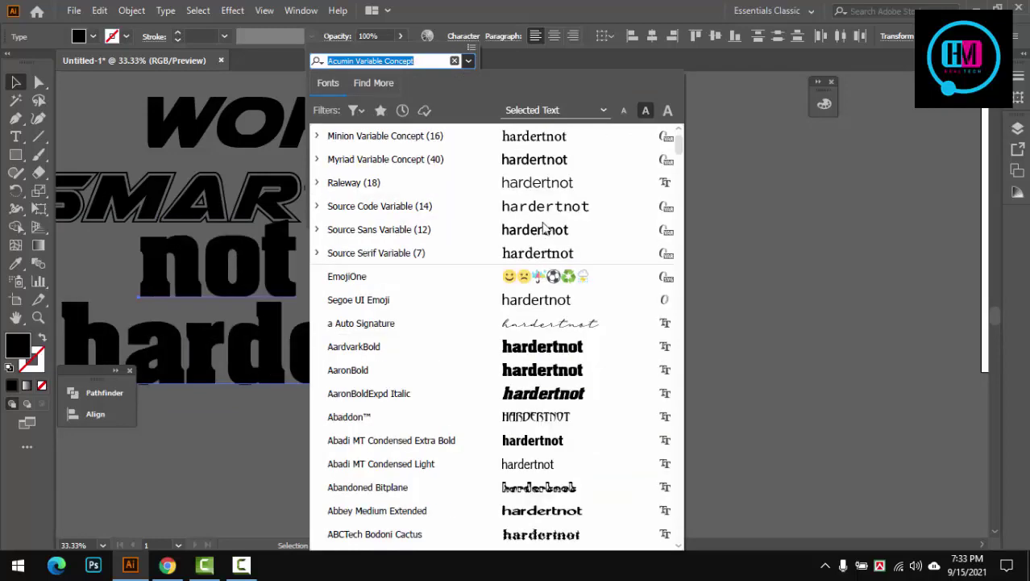
pyautogui.scroll(-3, 544, 230)
pyautogui.scroll(-2, 544, 230)
pyautogui.scroll(-1, 544, 230)
pyautogui.scroll(-1, 532, 266)
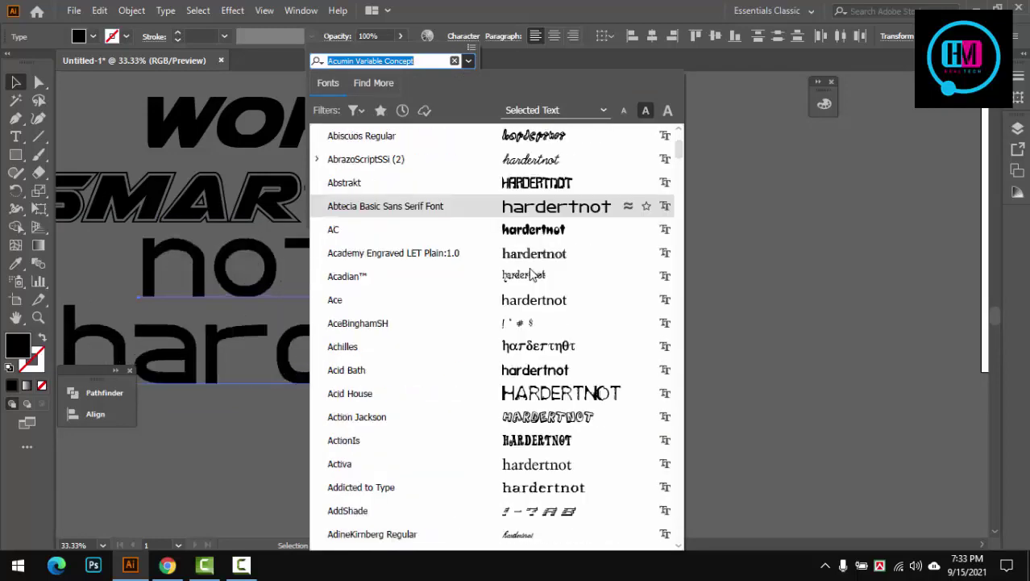
pyautogui.scroll(-1, 531, 274)
pyautogui.scroll(-4, 530, 274)
pyautogui.scroll(-1, 531, 274)
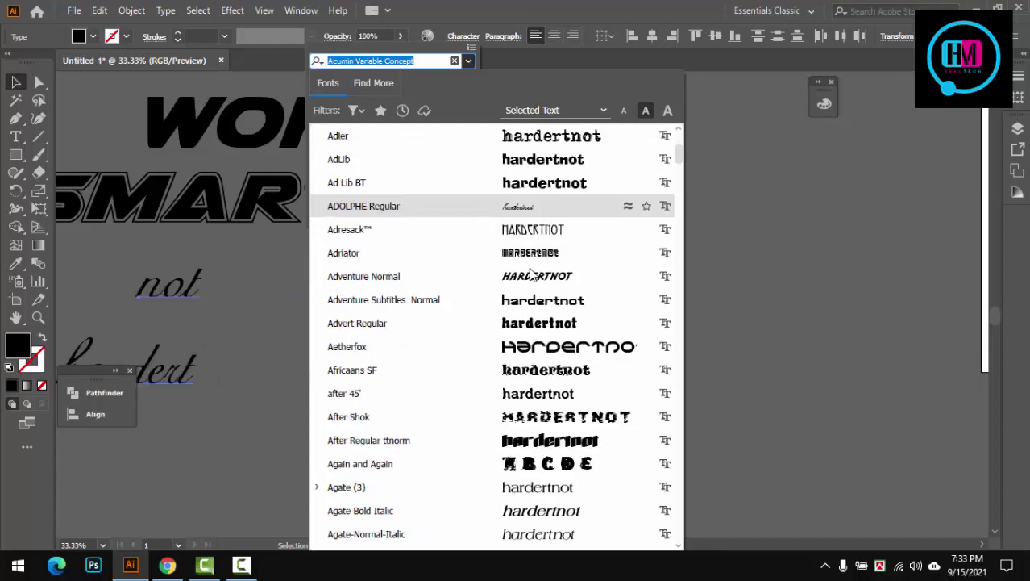
pyautogui.scroll(-4, 530, 275)
pyautogui.scroll(-2, 532, 270)
pyautogui.scroll(-2, 533, 266)
pyautogui.scroll(-1, 536, 262)
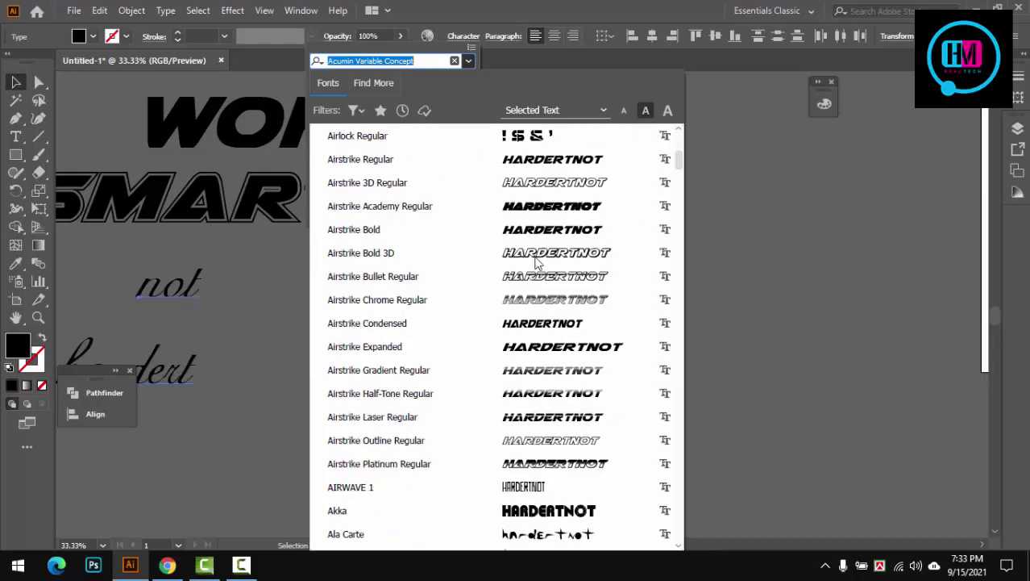
pyautogui.scroll(1, 536, 262)
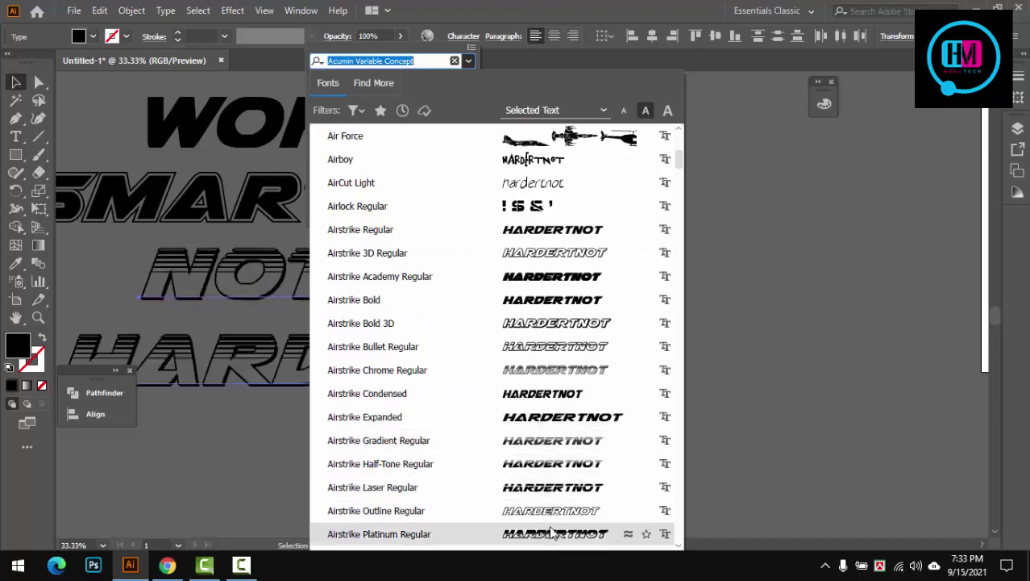
pyautogui.scroll(-1, 551, 524)
pyautogui.scroll(-1, 550, 508)
pyautogui.scroll(-2, 539, 425)
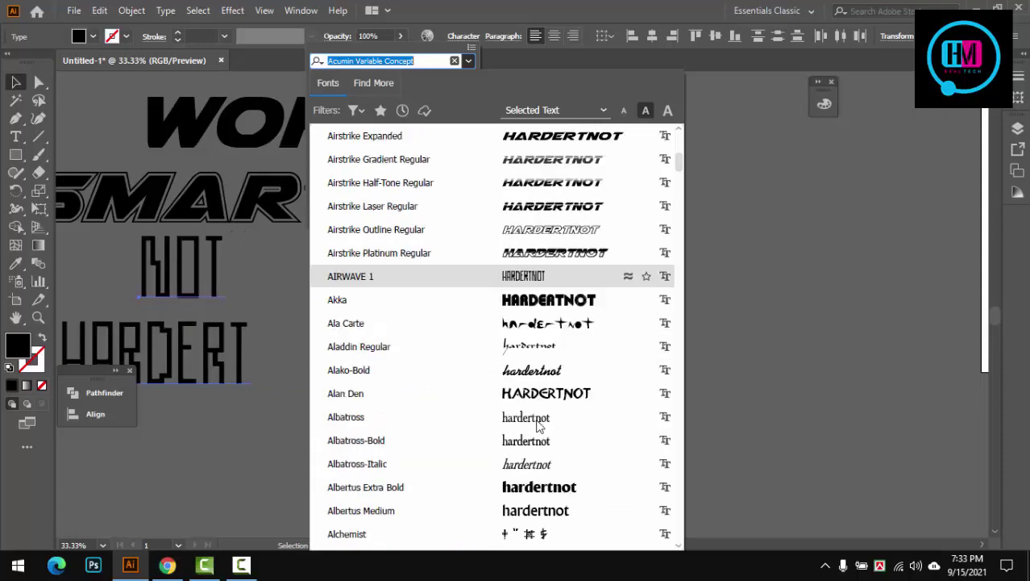
pyautogui.scroll(-2, 539, 426)
pyautogui.scroll(-3, 539, 426)
pyautogui.scroll(-4, 539, 425)
pyautogui.scroll(-1, 539, 424)
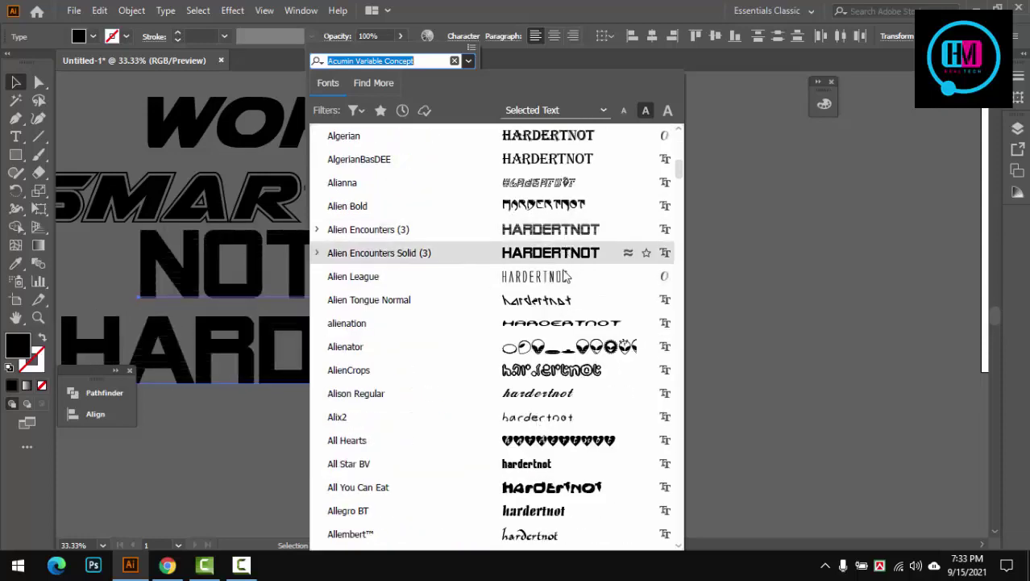
pyautogui.scroll(-3, 556, 334)
pyautogui.scroll(-3, 560, 323)
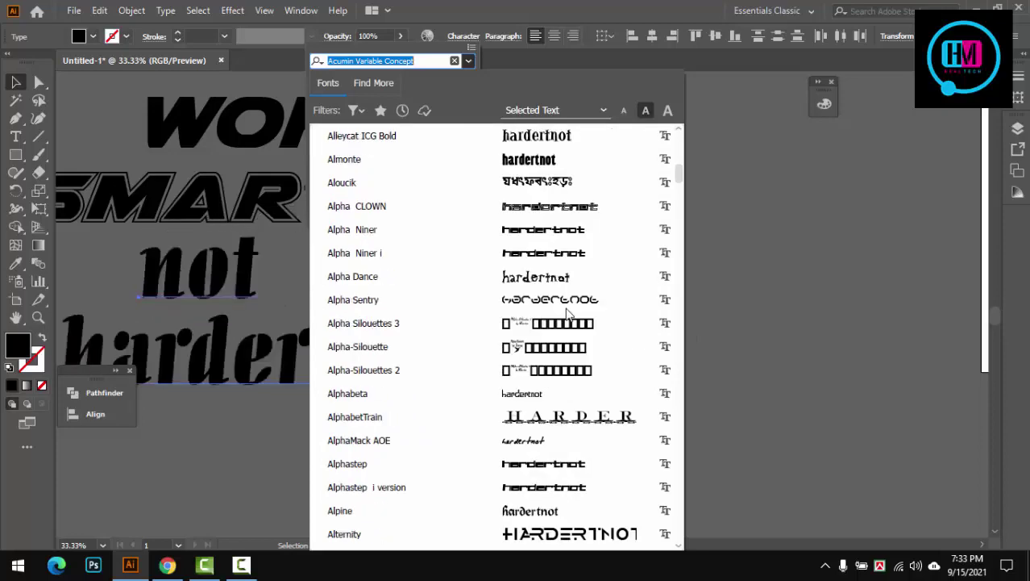
pyautogui.scroll(-4, 567, 313)
pyautogui.scroll(-3, 566, 313)
pyautogui.scroll(-3, 567, 312)
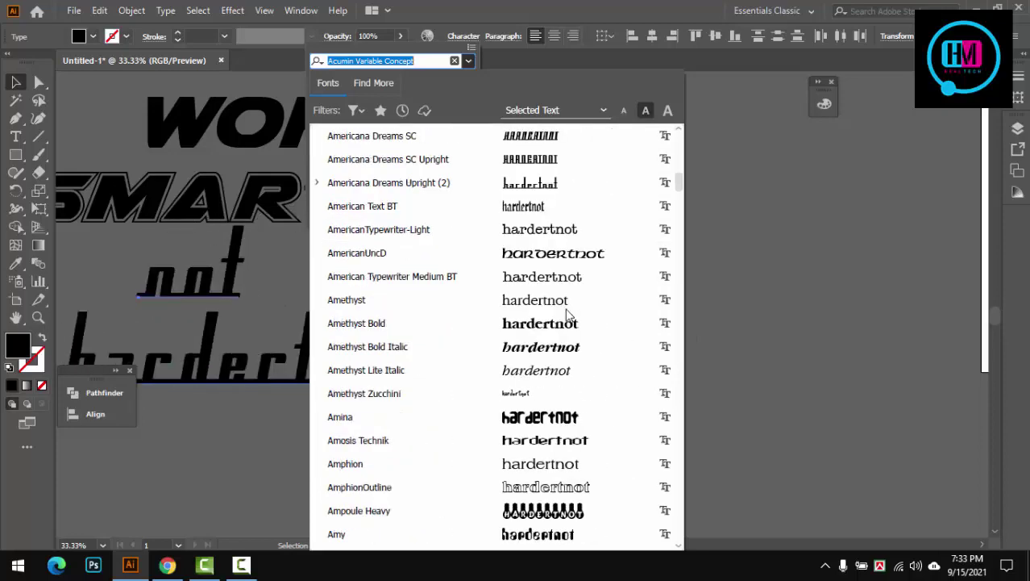
pyautogui.scroll(-3, 567, 314)
pyautogui.scroll(-3, 565, 313)
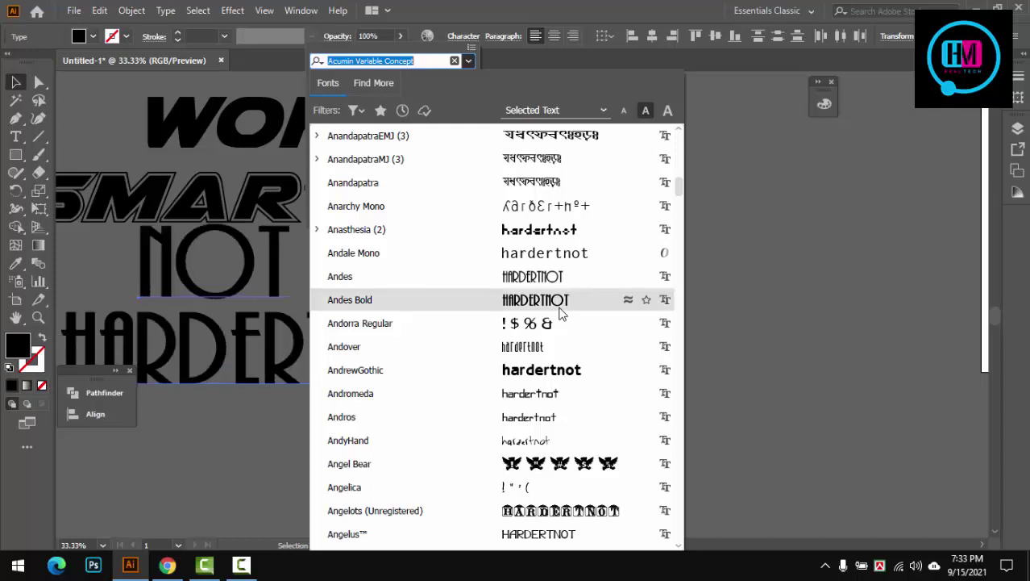
pyautogui.scroll(-1, 566, 314)
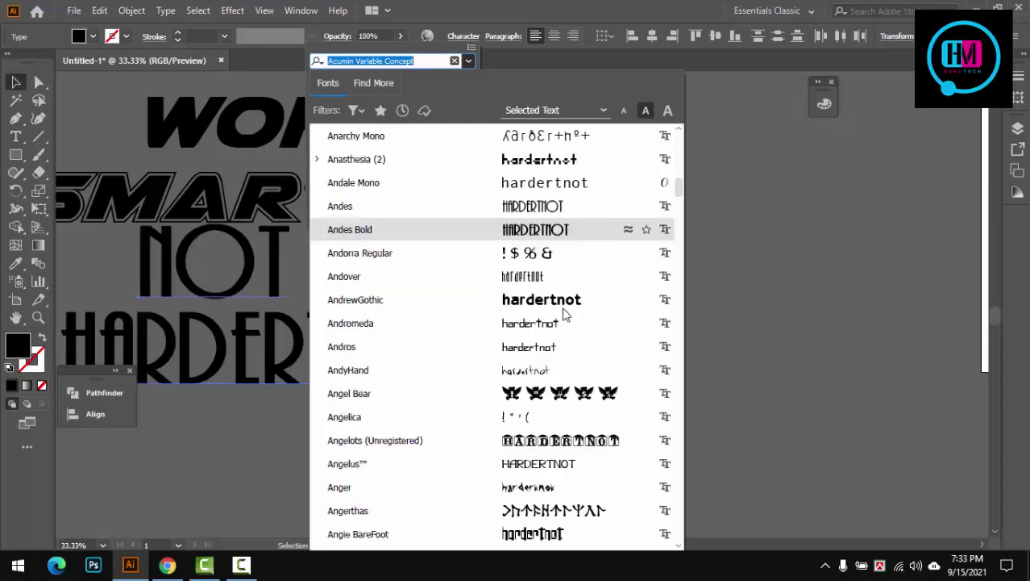
pyautogui.scroll(-3, 565, 313)
pyautogui.scroll(-3, 562, 314)
pyautogui.scroll(-1, 561, 313)
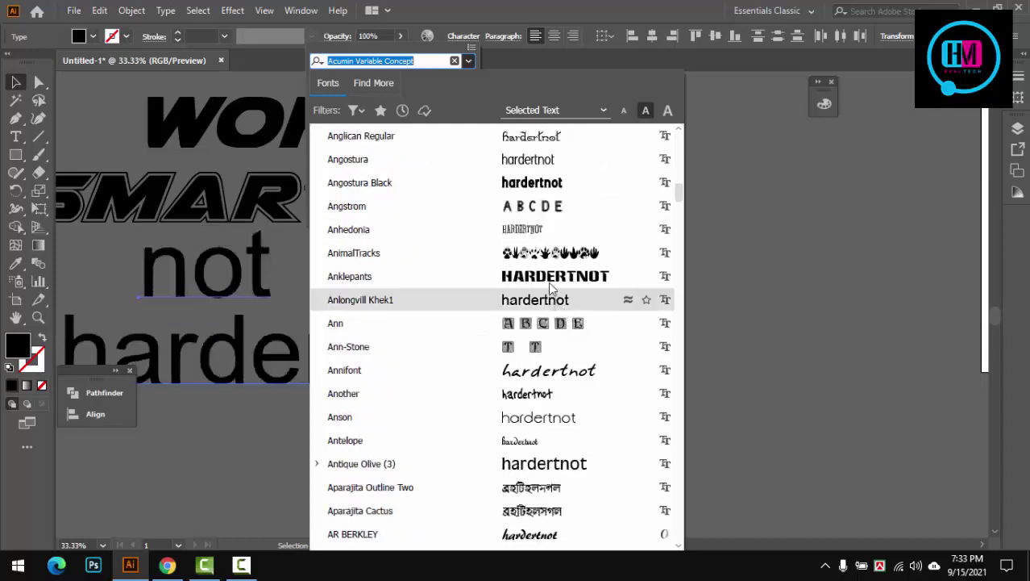
pyautogui.scroll(-4, 542, 323)
pyautogui.scroll(-5, 541, 323)
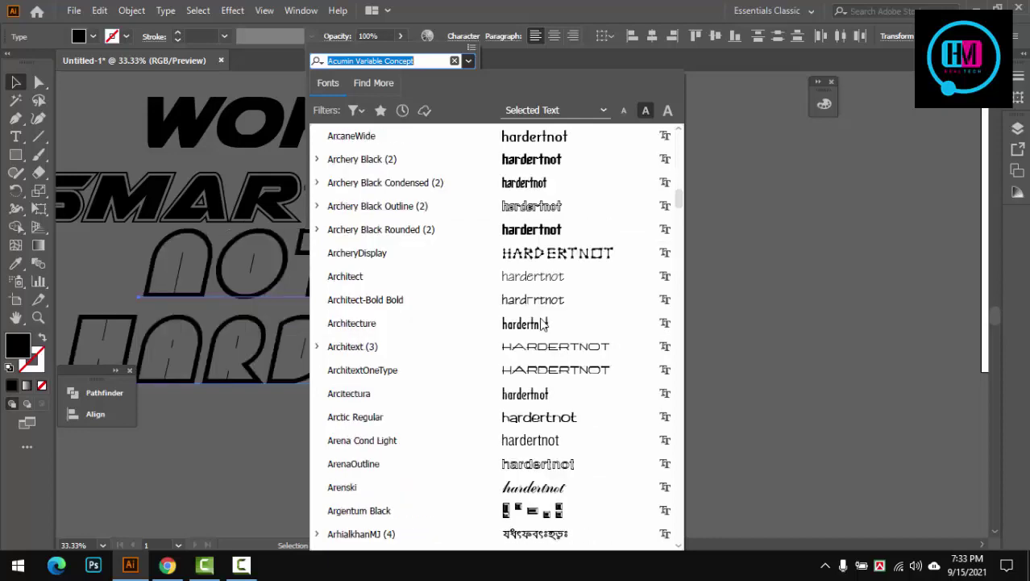
pyautogui.scroll(-1, 542, 323)
pyautogui.scroll(-2, 541, 319)
pyautogui.scroll(-2, 541, 321)
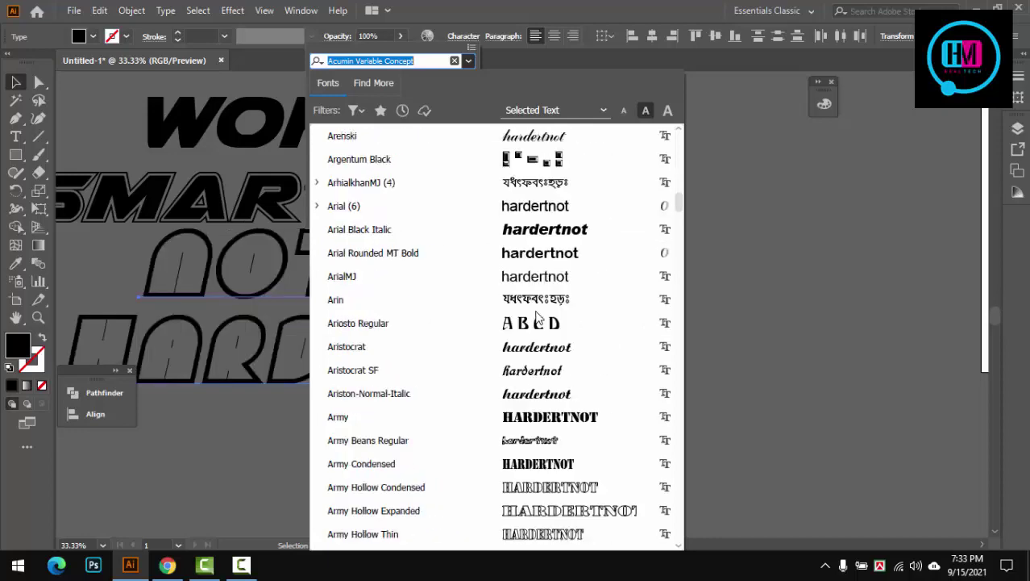
pyautogui.scroll(-3, 541, 324)
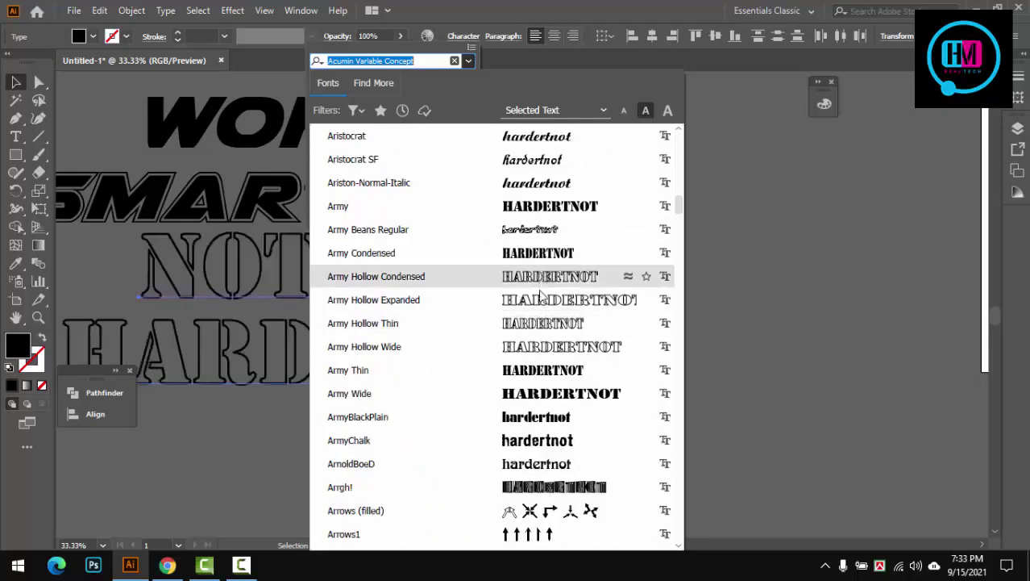
pyautogui.scroll(-1, 543, 321)
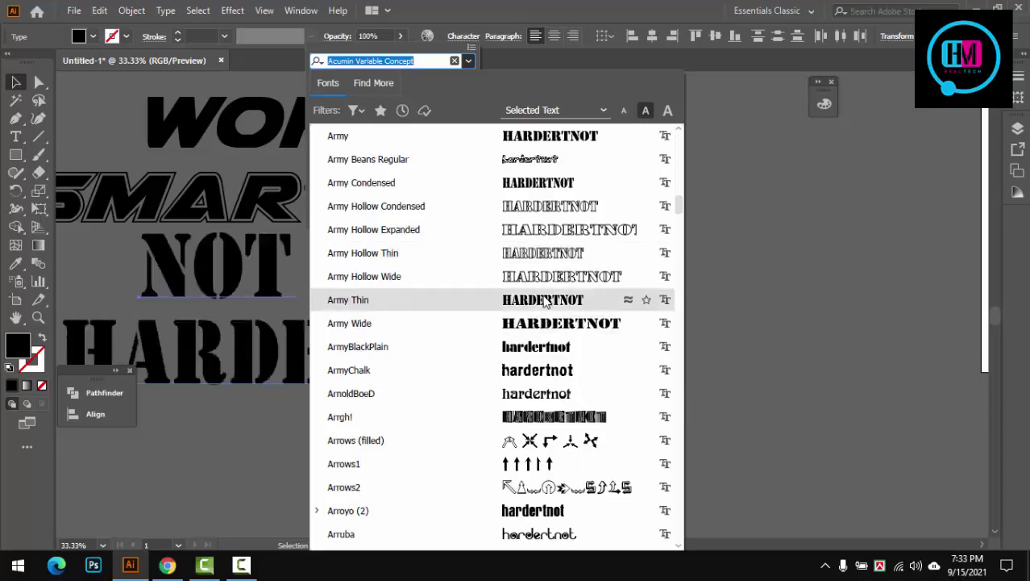
pyautogui.scroll(-1, 547, 405)
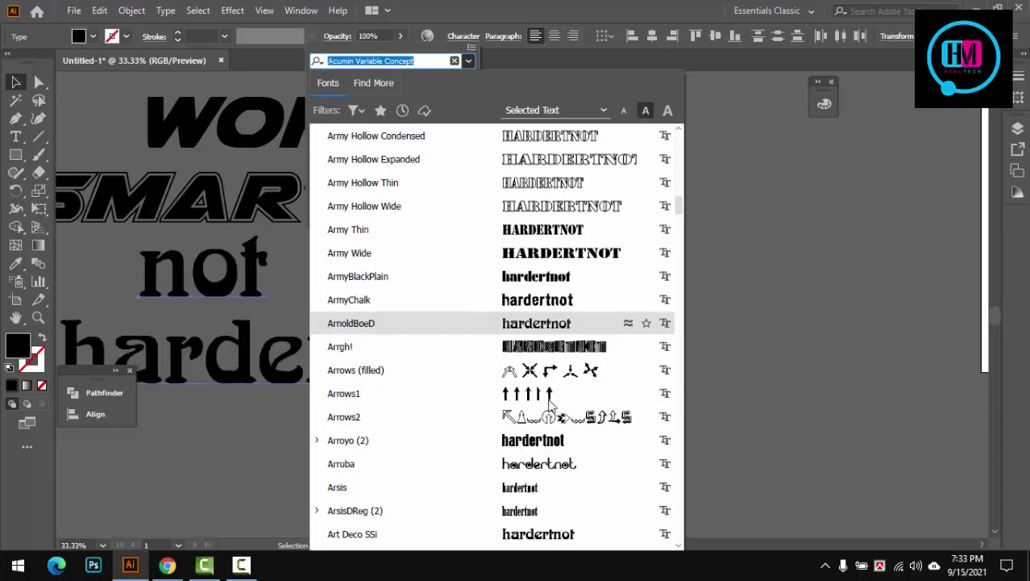
pyautogui.scroll(-1, 548, 405)
pyautogui.scroll(-1, 547, 406)
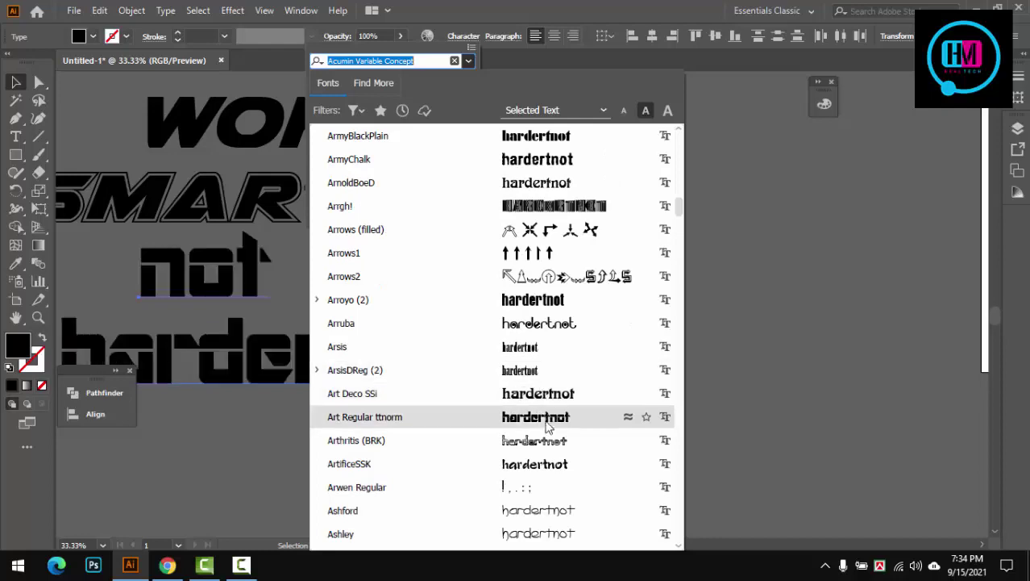
pyautogui.scroll(4, 546, 387)
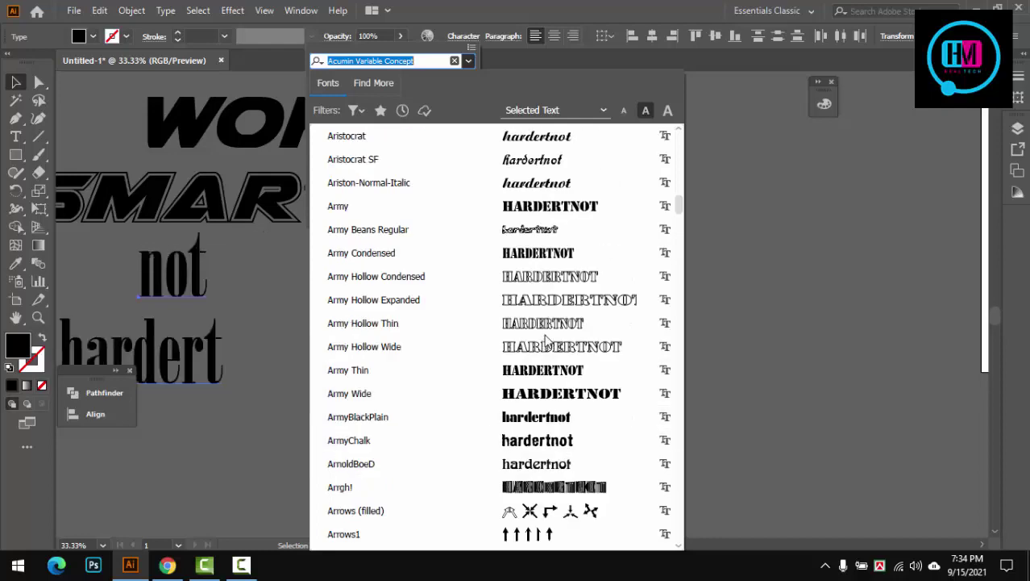
pyautogui.scroll(8, 545, 333)
pyautogui.scroll(5, 543, 329)
pyautogui.scroll(5, 542, 329)
pyautogui.scroll(5, 543, 328)
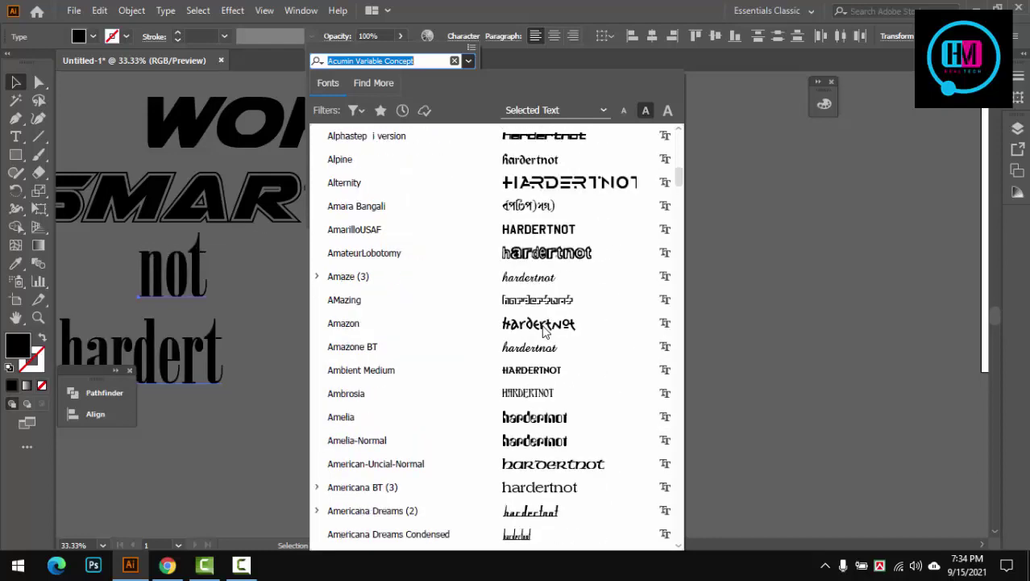
pyautogui.scroll(5, 543, 327)
pyautogui.scroll(5, 543, 329)
pyautogui.scroll(5, 540, 327)
pyautogui.scroll(2, 536, 325)
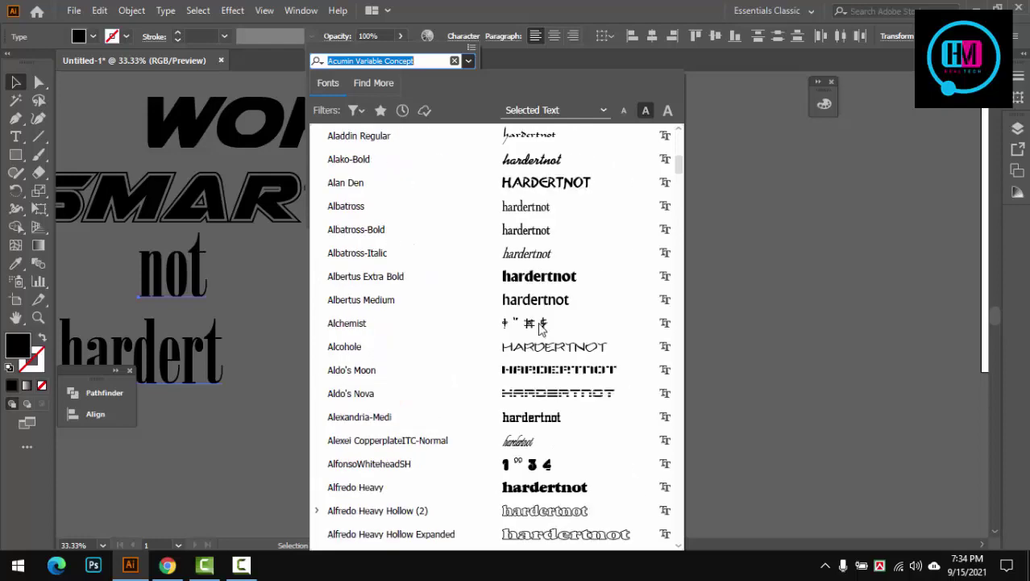
pyautogui.scroll(5, 524, 318)
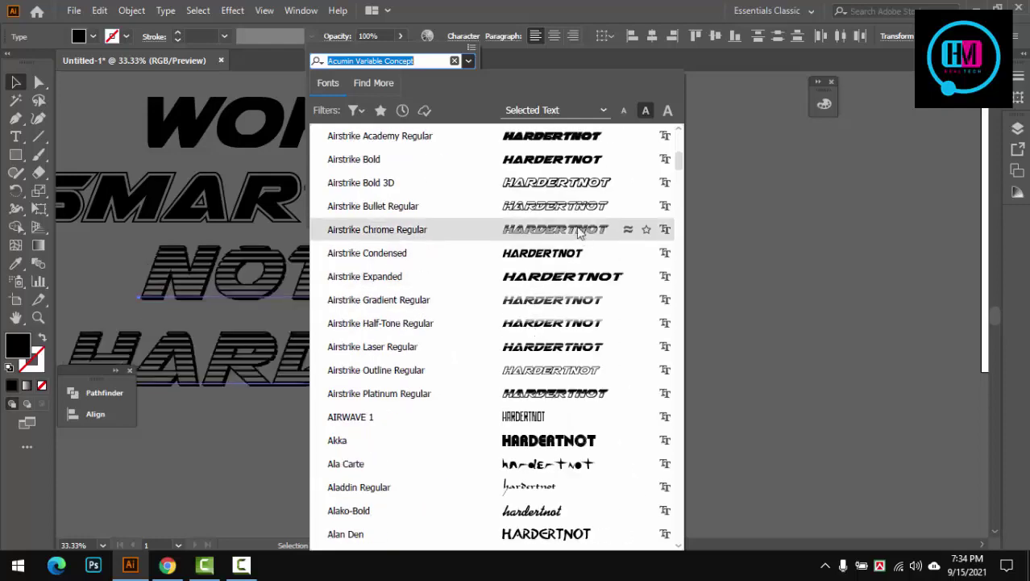
pyautogui.click(575, 184)
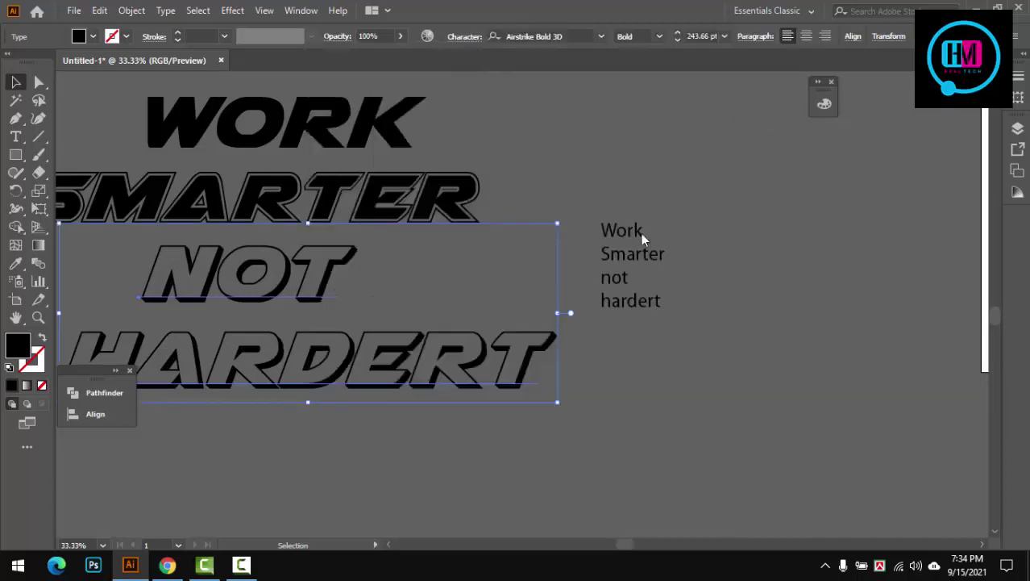
# Centre WORK, SMARTER, NOT and HARDERT horizontally, then raise HARDERT closer to NOT
pyautogui.click(632, 299)
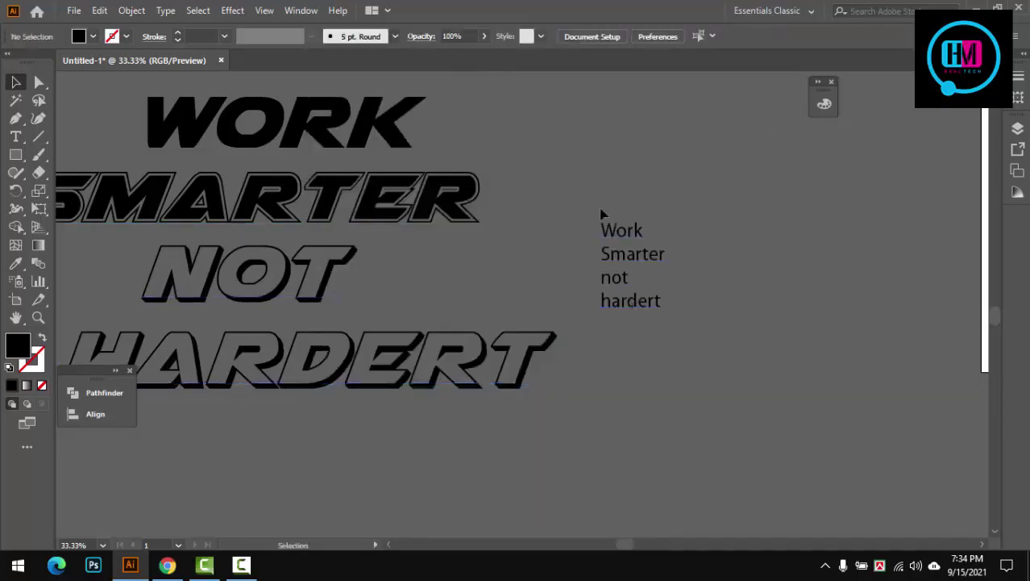
pyautogui.moveTo(573, 164); pyautogui.dragTo(832, 206)
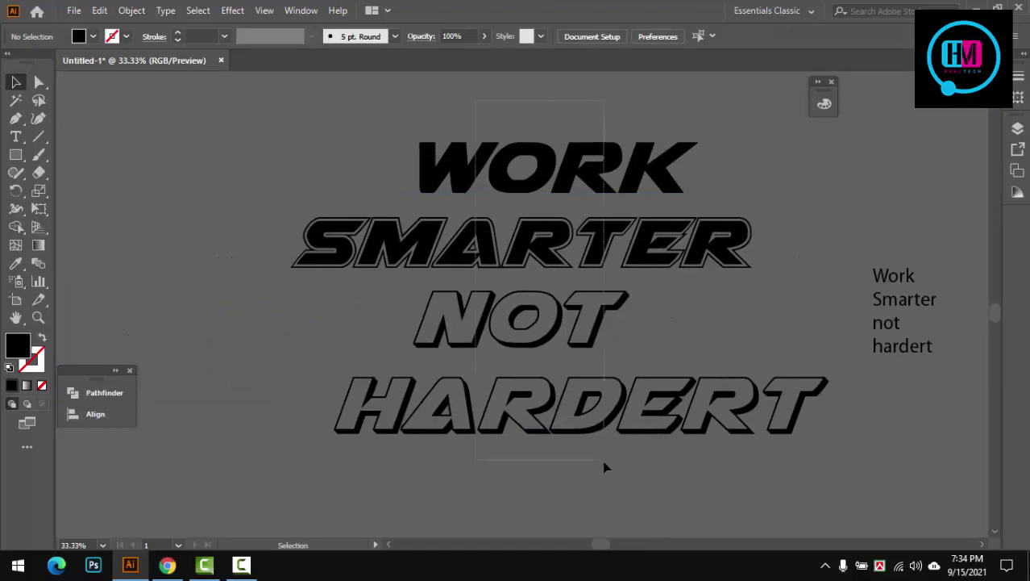
pyautogui.hotkey('ctrl', 'a')
pyautogui.click(77, 417)
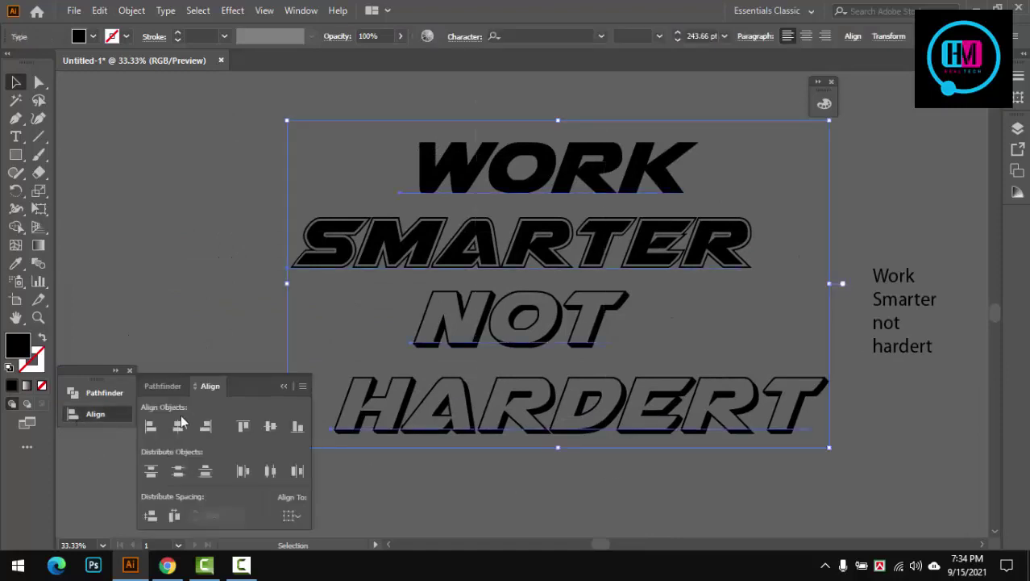
pyautogui.click(179, 425)
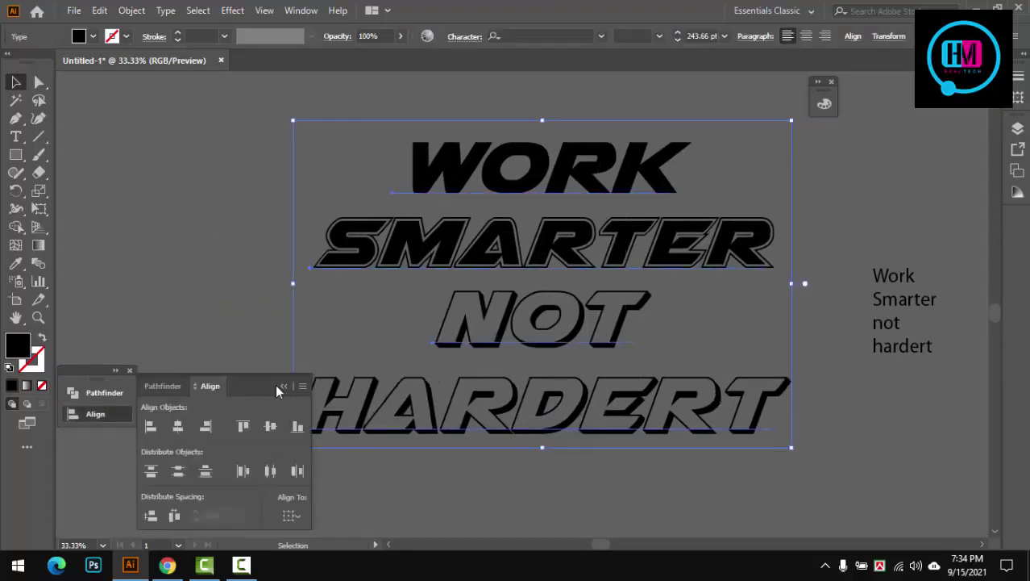
pyautogui.click(256, 346)
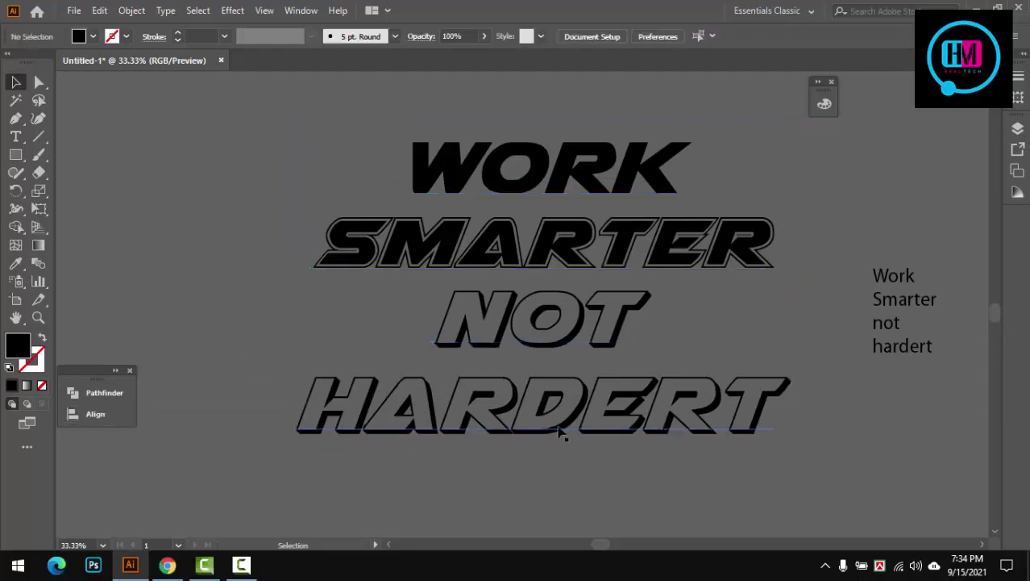
pyautogui.moveTo(563, 428)
pyautogui.mouseDown()
pyautogui.moveTo(560, 415)
pyautogui.moveTo(542, 487)
pyautogui.mouseUp()
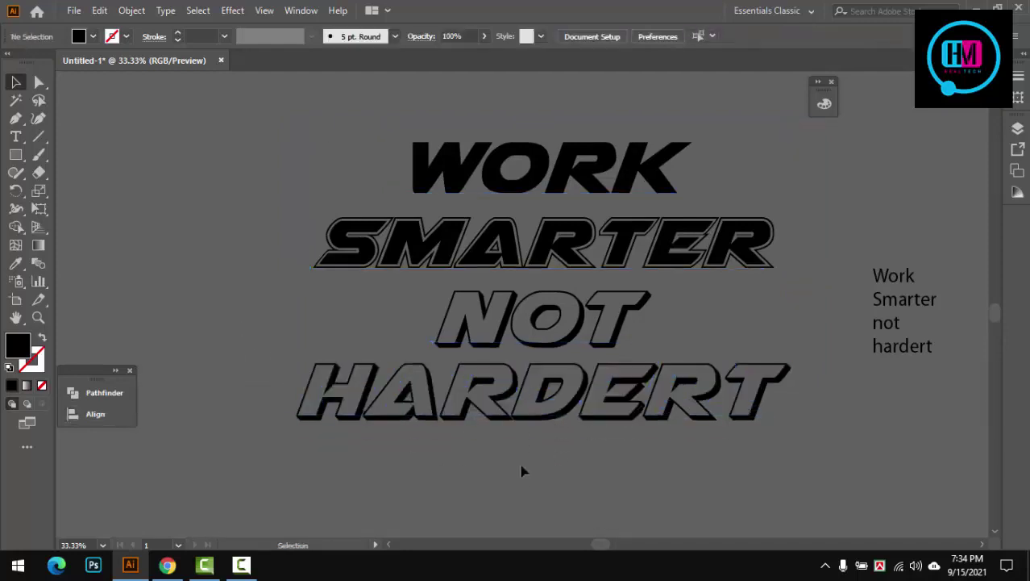
# Shift the stacked lettering block left and bring it into close view
pyautogui.scroll(-3, 524, 450)
pyautogui.moveTo(523, 449); pyautogui.dragTo(626, 432)
pyautogui.scroll(1, 645, 363)
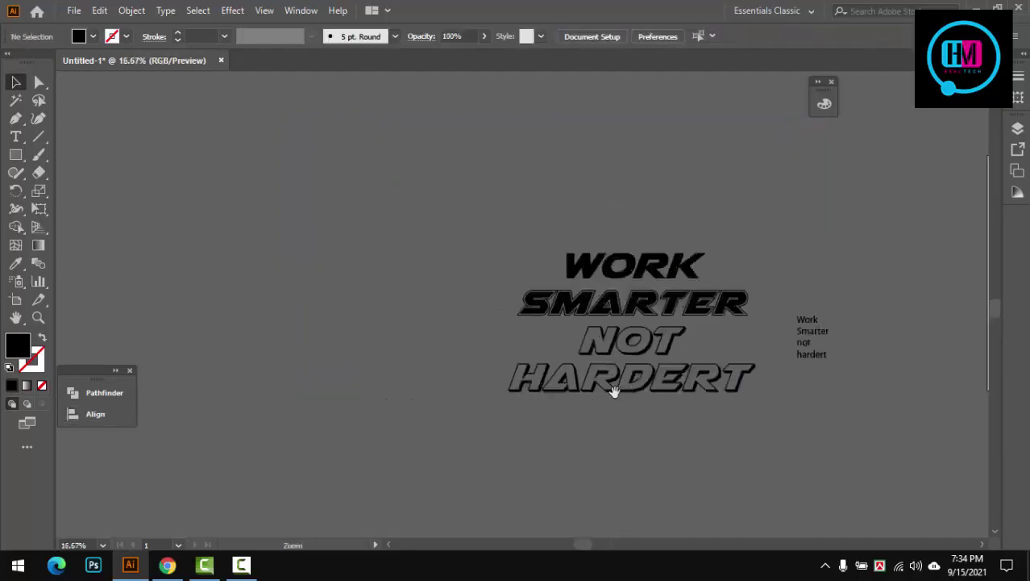
pyautogui.click(688, 359)
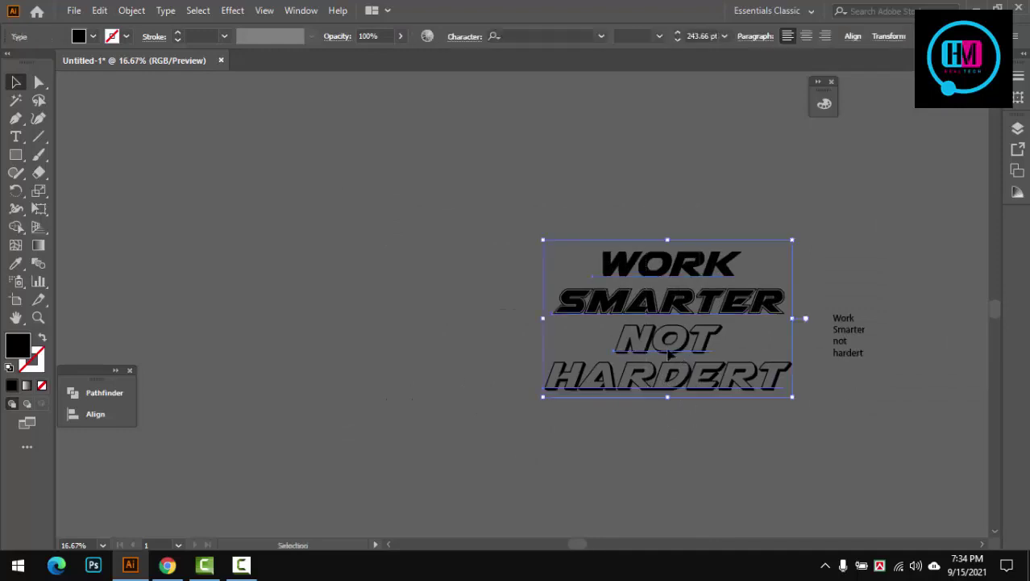
pyautogui.moveTo(668, 353); pyautogui.dragTo(460, 353)
pyautogui.hotkey('ctrl', 'shift', 'a')
pyautogui.scroll(1, 448, 266)
pyautogui.moveTo(444, 264); pyautogui.dragTo(517, 272)
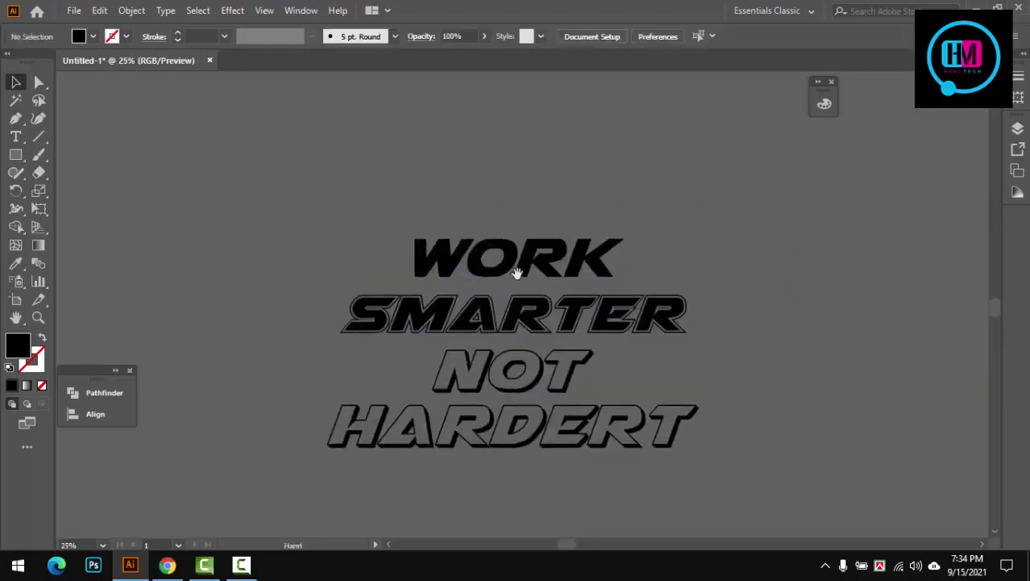
# Scale the WORK line taller by dragging its top handle
pyautogui.click(548, 315)
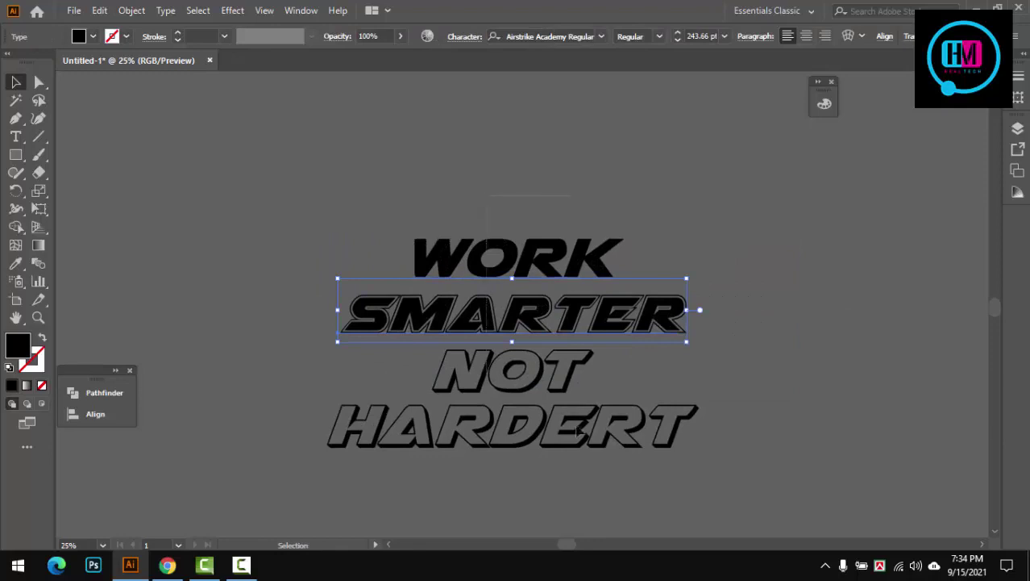
pyautogui.hotkey('ctrl', 'a')
pyautogui.click(625, 170)
pyautogui.click(532, 266)
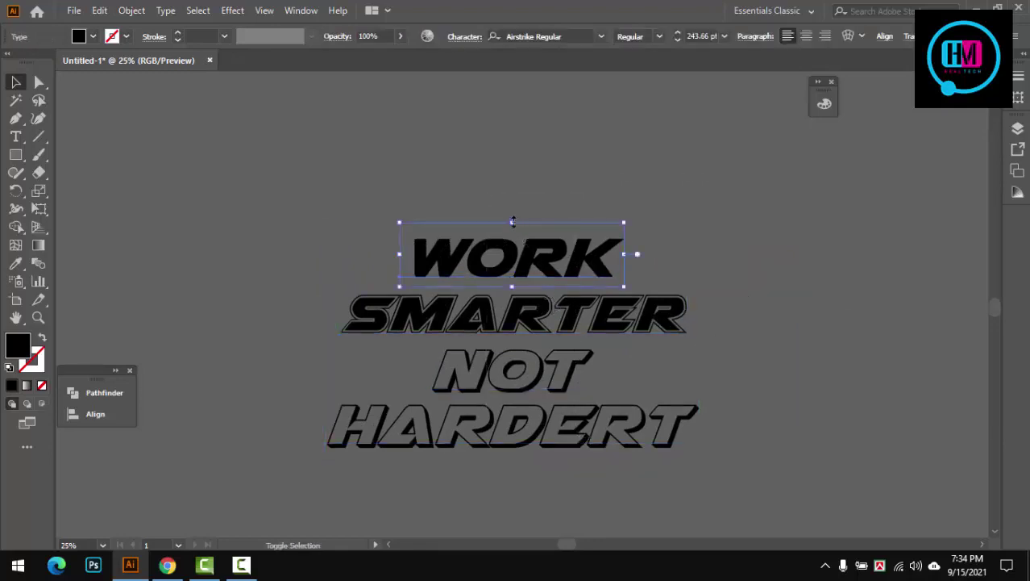
pyautogui.moveTo(513, 220); pyautogui.dragTo(519, 181)
pyautogui.click(593, 180)
# Move SMARTER, NOT and HARDERT up into a tight, overlapping stack
pyautogui.scroll(1, 524, 317)
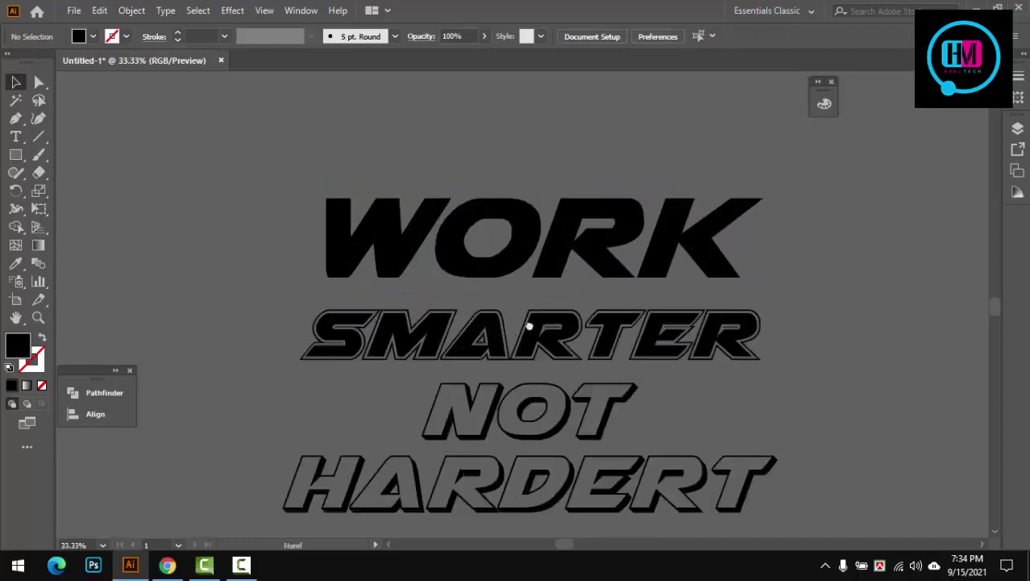
pyautogui.moveTo(529, 326)
pyautogui.mouseDown()
pyautogui.moveTo(548, 350)
pyautogui.moveTo(545, 339)
pyautogui.mouseUp()
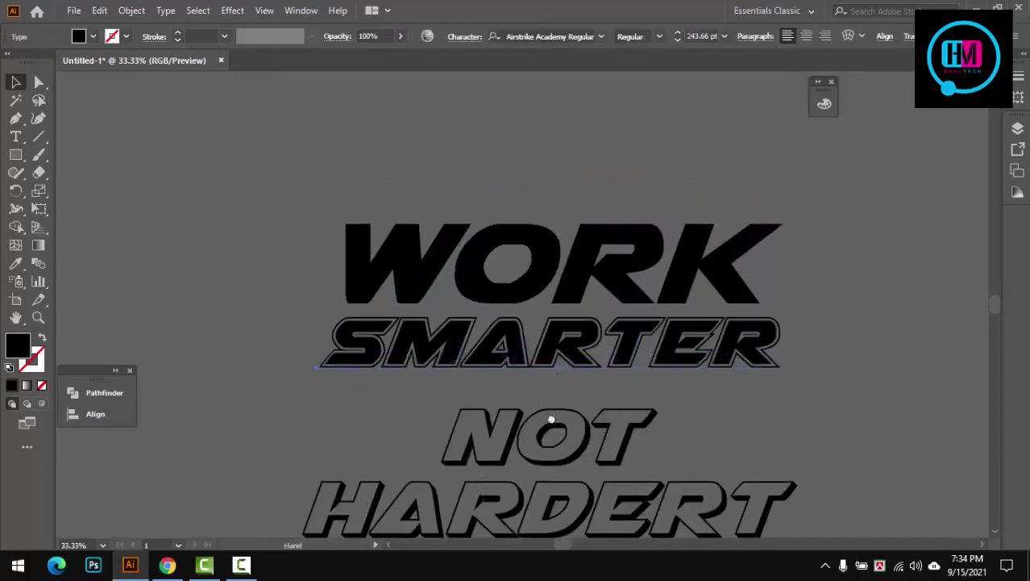
pyautogui.moveTo(568, 223); pyautogui.dragTo(569, 103)
pyautogui.moveTo(564, 326); pyautogui.dragTo(565, 287)
pyautogui.moveTo(566, 380); pyautogui.dragTo(568, 303)
pyautogui.click(568, 375)
pyautogui.keyDown('ctrl'); pyautogui.keyDown('alt'); pyautogui.click(570, 355); pyautogui.keyUp('alt'); pyautogui.keyUp('ctrl')
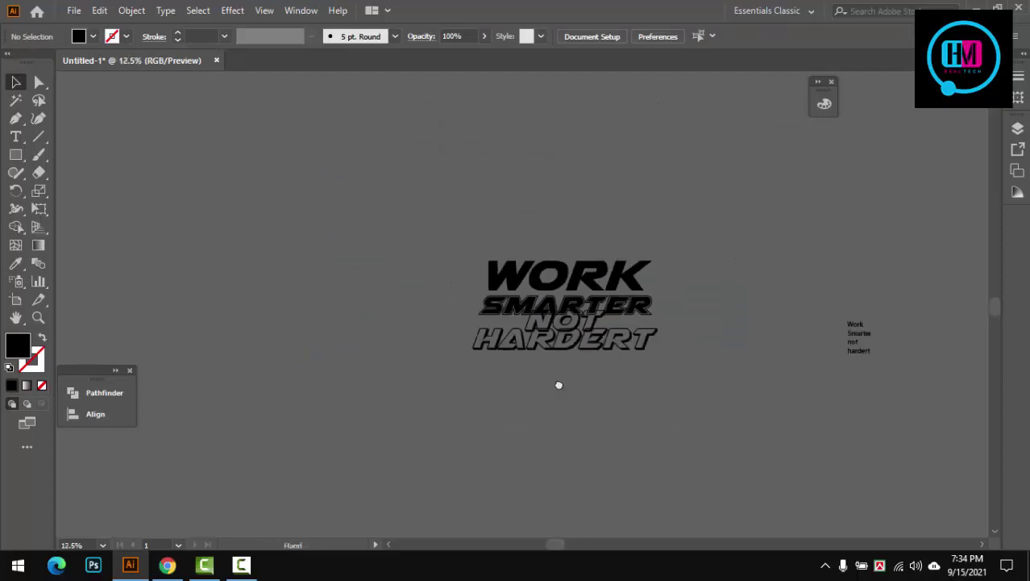
pyautogui.keyDown('ctrl'); pyautogui.click(549, 322); pyautogui.keyUp('ctrl')
pyautogui.moveTo(476, 263); pyautogui.dragTo(452, 234)
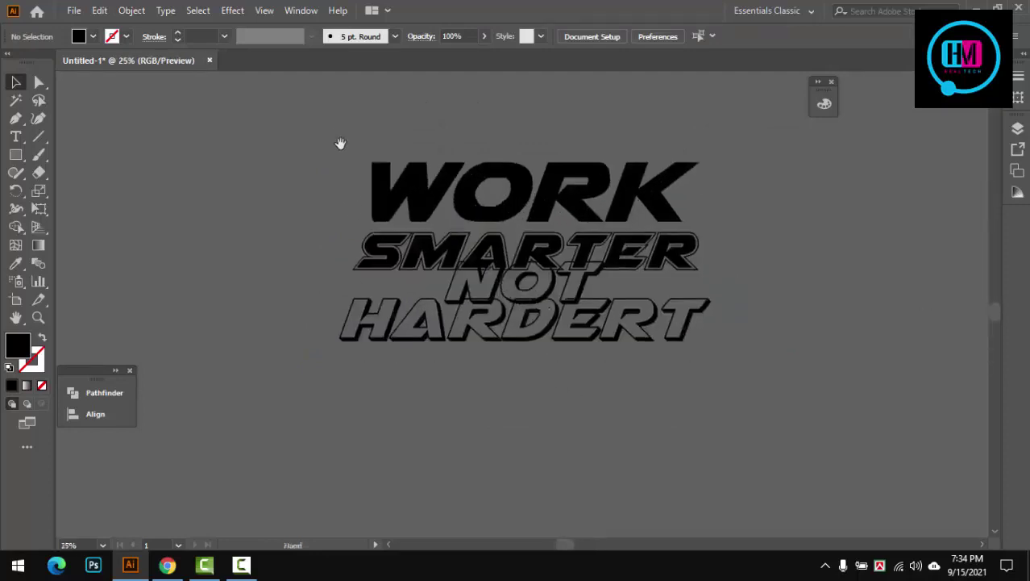
# Convert all the lettering to outlines with Create Outlines (Ctrl+Shift+O)
pyautogui.hotkey('ctrl', 'a')
pyautogui.hotkey('ctrl', 'shift', 'o')
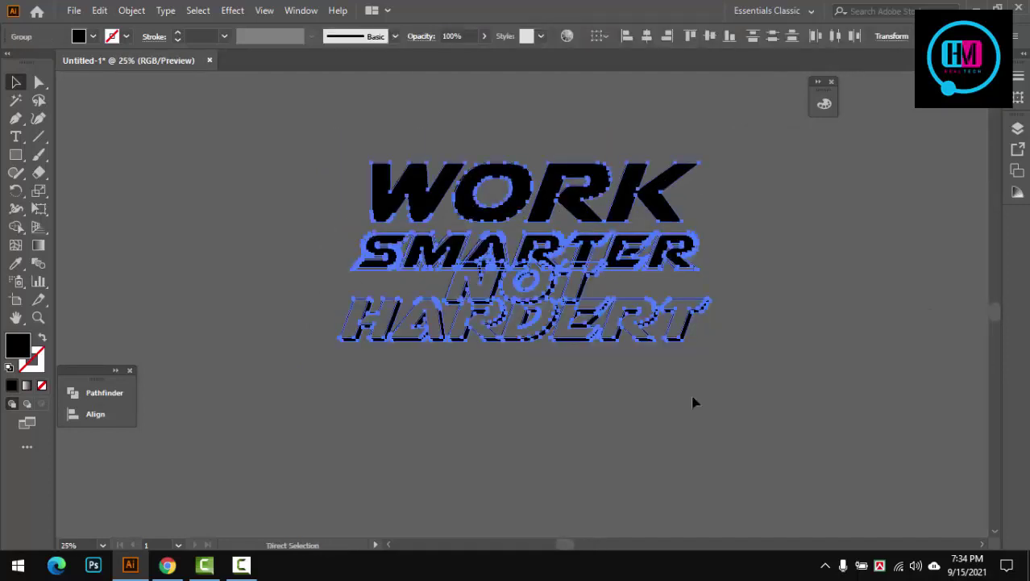
pyautogui.click(674, 413)
# Select the outlined NOT lettering and open the Object menu
pyautogui.keyDown('ctrl'); pyautogui.click(561, 297); pyautogui.keyUp('ctrl')
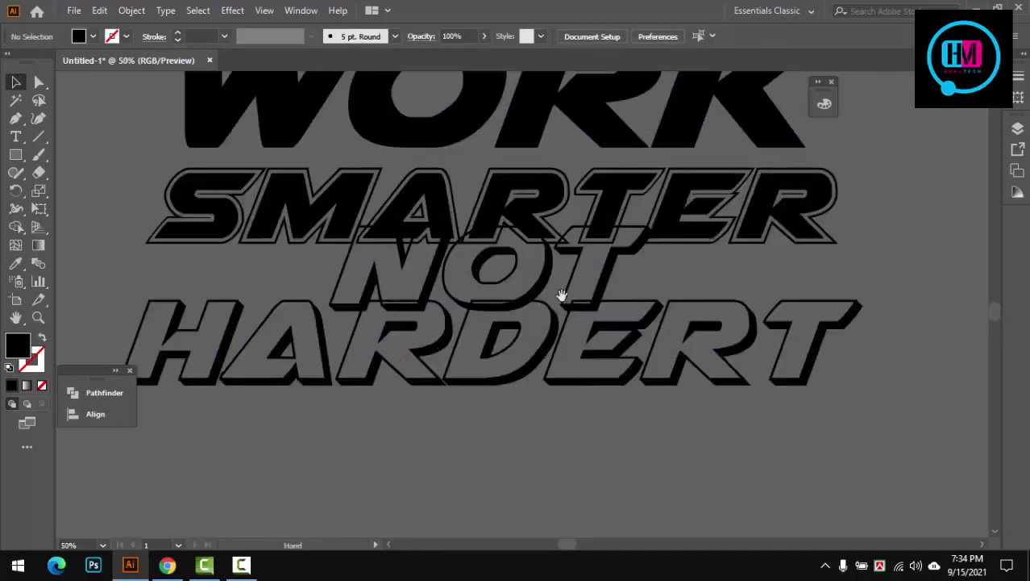
pyautogui.moveTo(561, 297); pyautogui.dragTo(627, 345)
pyautogui.click(680, 338)
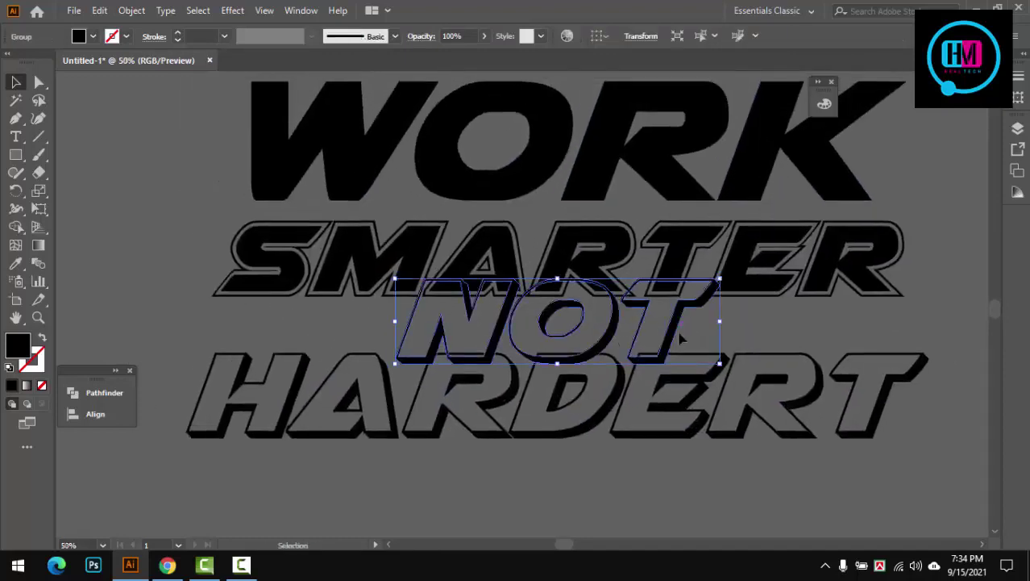
pyautogui.click(135, 11)
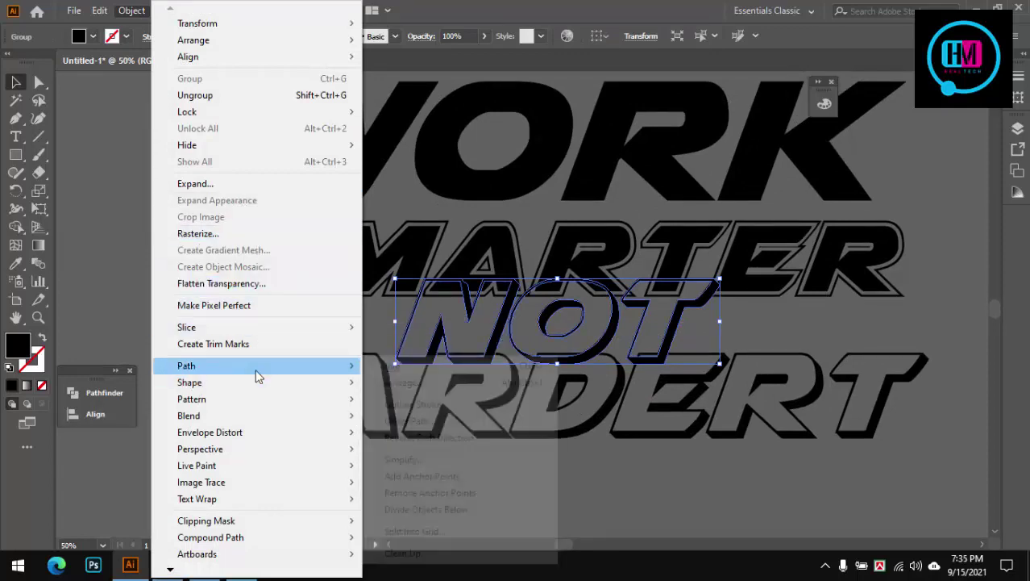
pyautogui.moveTo(186, 365)
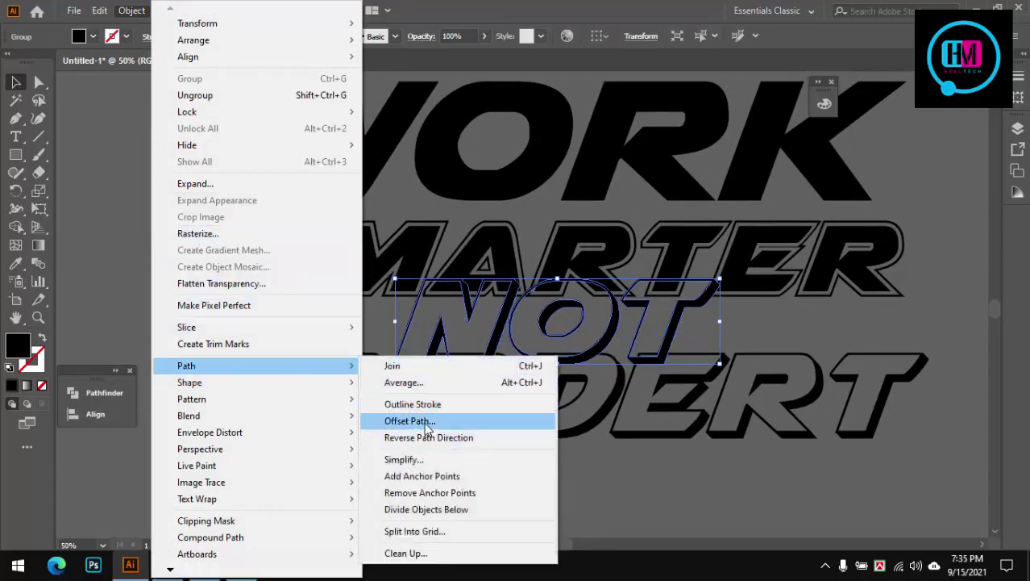
# Give the NOT lettering a 12 px Offset Path, with Preview on
pyautogui.click(428, 421)
pyautogui.click(783, 283)
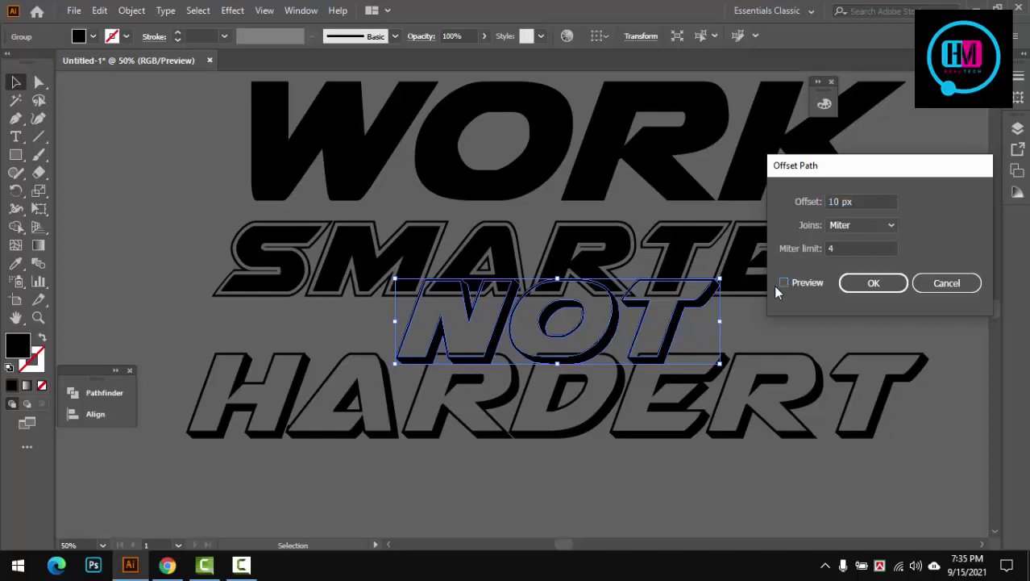
pyautogui.click(863, 201)
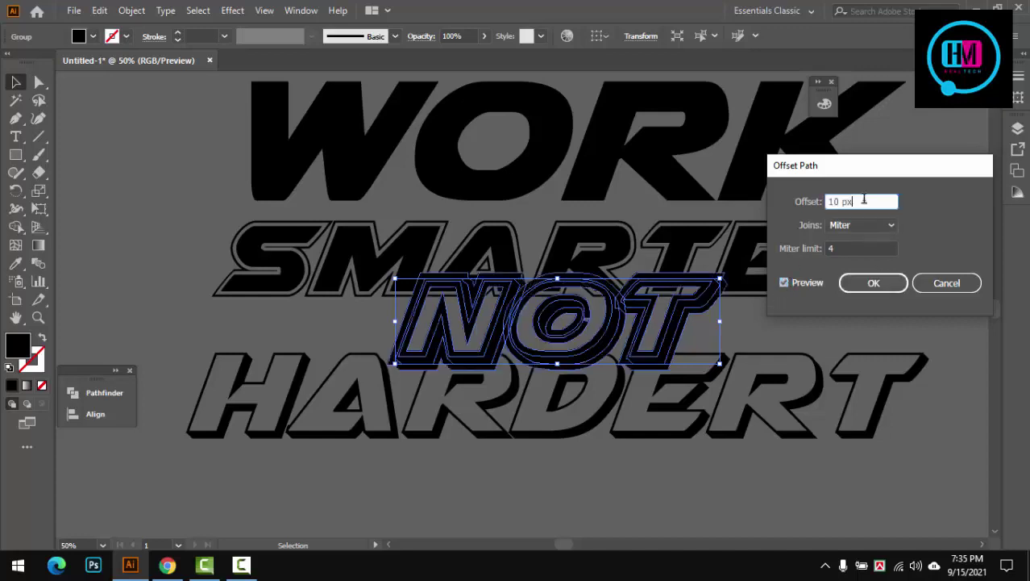
pyautogui.press('Up')
pyautogui.press('Up')
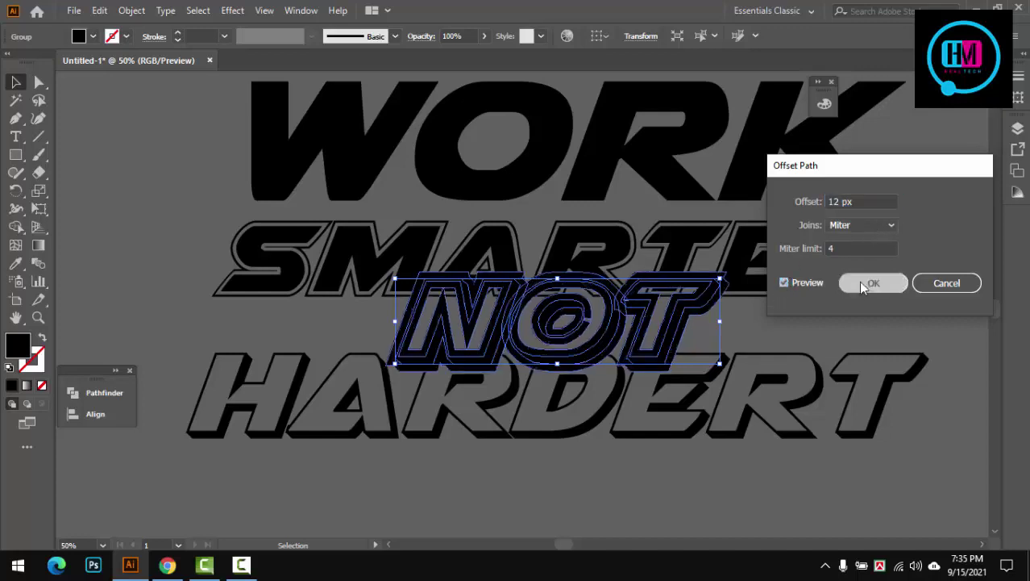
pyautogui.click(860, 282)
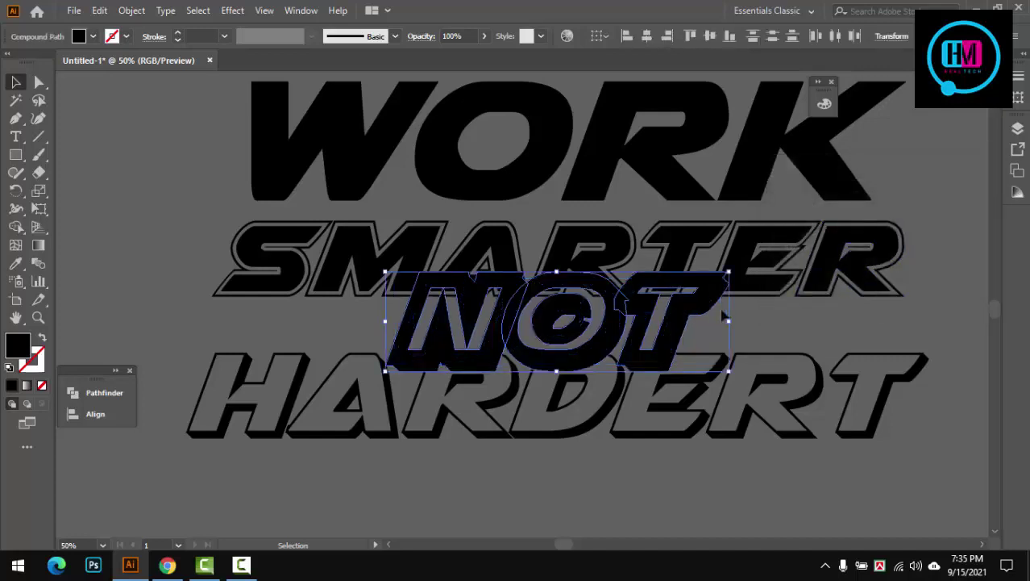
# Unite the NOT lettering with its offset outline using Pathfinder
pyautogui.click(110, 396)
pyautogui.click(152, 427)
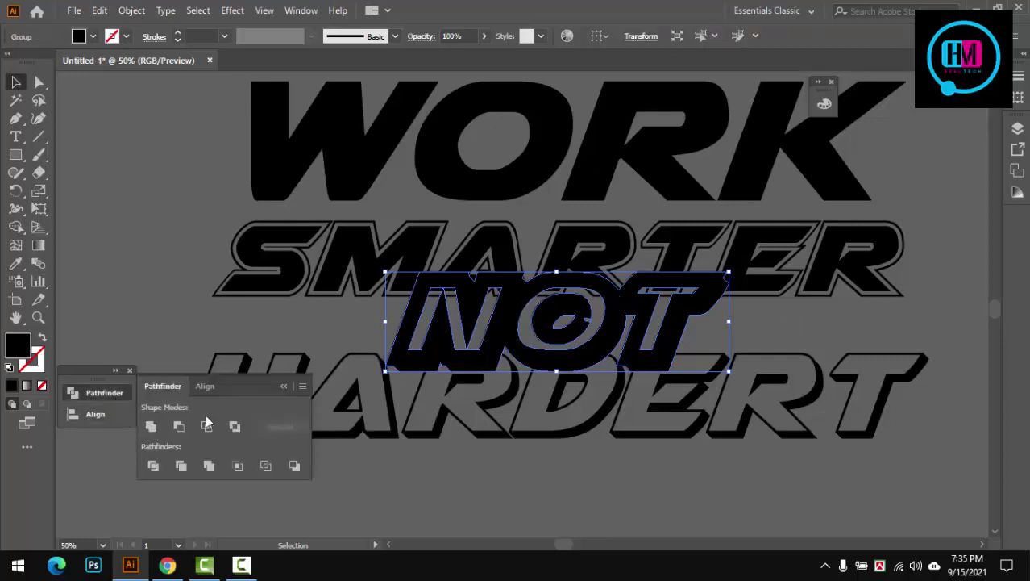
pyautogui.click(284, 387)
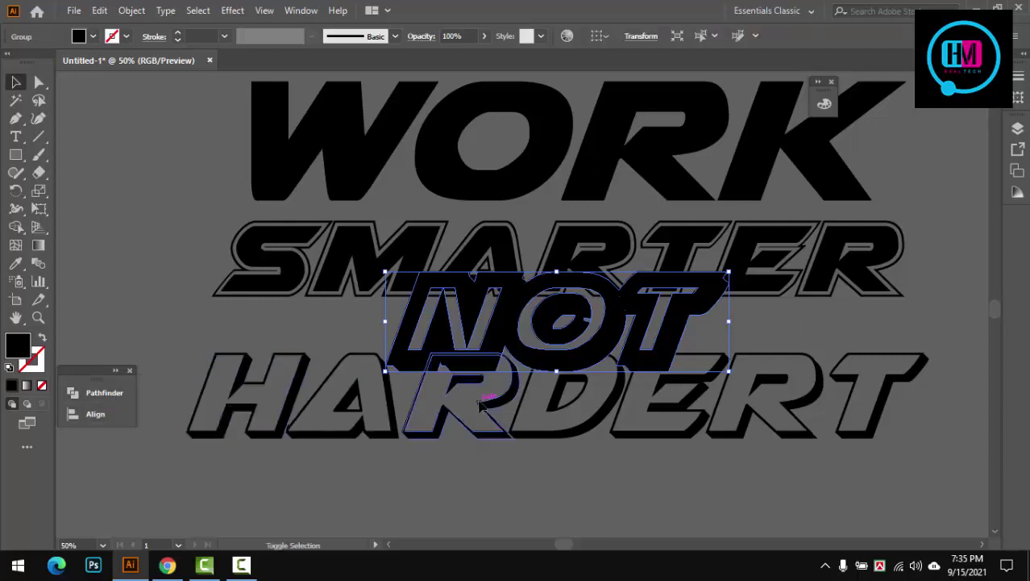
# Add SMARTER and HARDERT to the selection and merge the gap regions around the N with Shape Builder
pyautogui.keyDown('shift'); pyautogui.click(476, 404); pyautogui.keyUp('shift')
pyautogui.keyDown('shift'); pyautogui.click(507, 248); pyautogui.keyUp('shift')
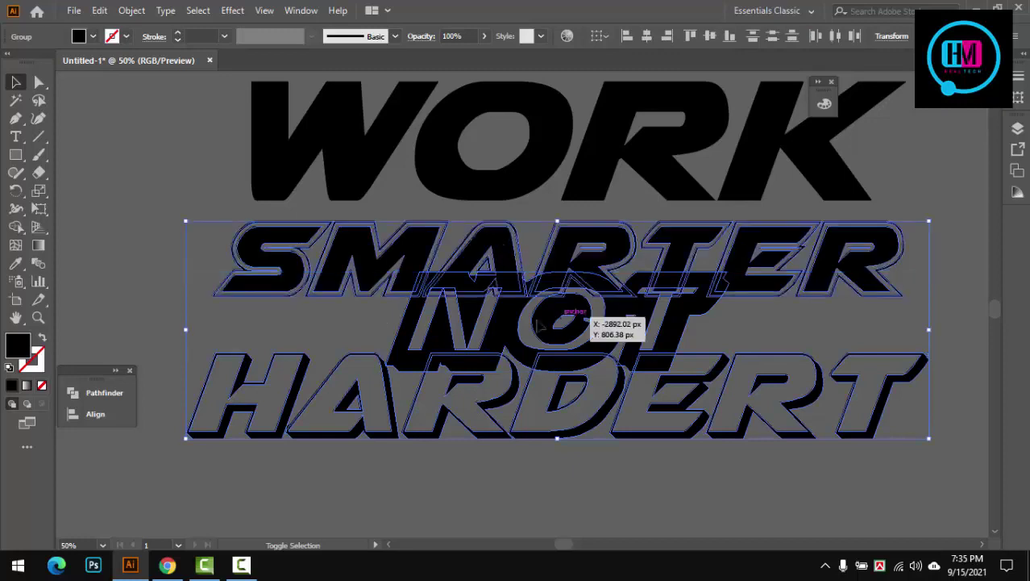
pyautogui.hotkey('shift', 'm')
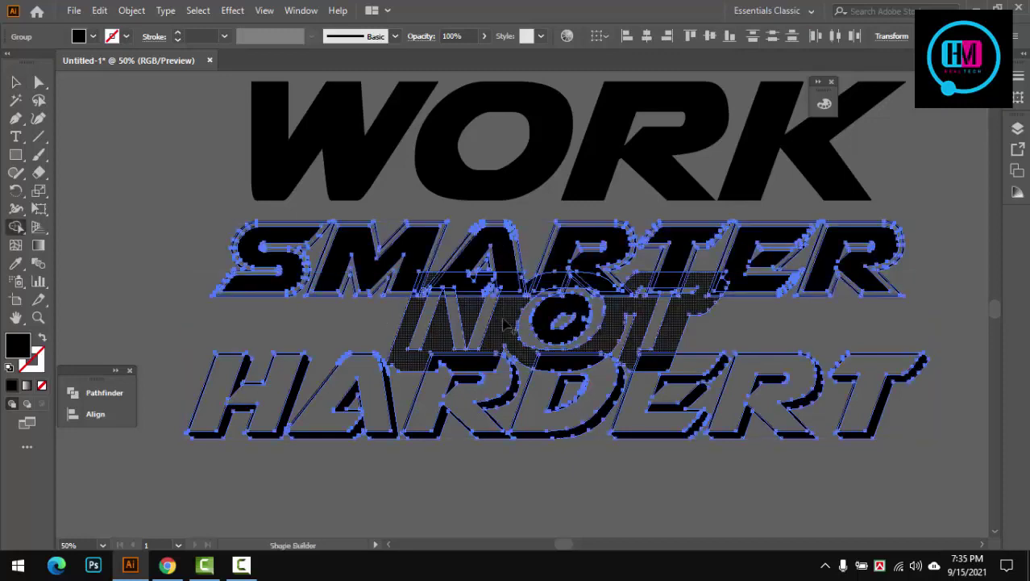
pyautogui.scroll(2, 421, 331)
pyautogui.scroll(1, 407, 306)
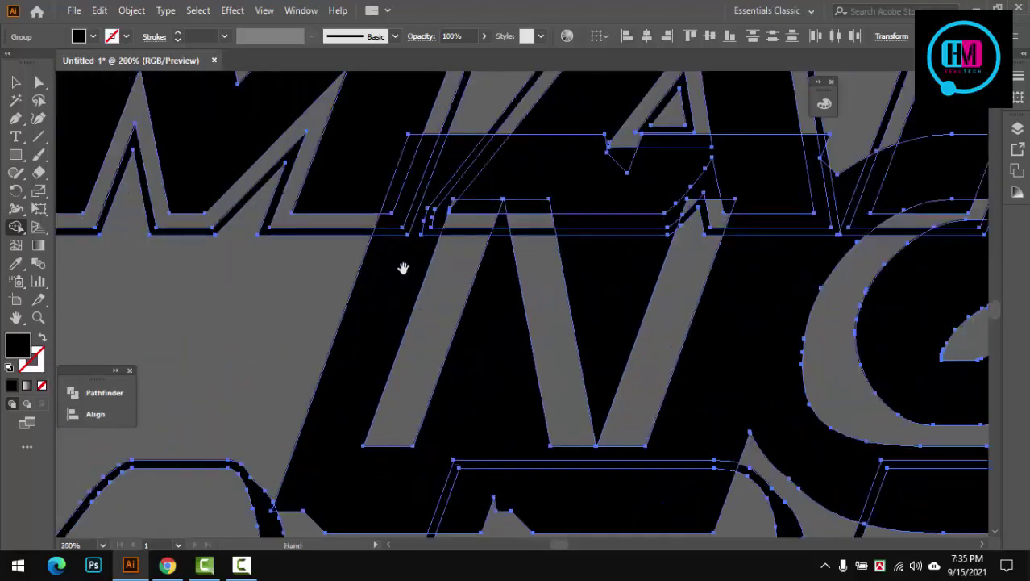
pyautogui.scroll(1, 391, 330)
pyautogui.moveTo(387, 343)
pyautogui.mouseDown()
pyautogui.moveTo(433, 275)
pyautogui.moveTo(505, 249)
pyautogui.mouseUp()
pyautogui.moveTo(551, 280)
pyautogui.mouseDown()
pyautogui.moveTo(451, 266)
pyautogui.moveTo(463, 302)
pyautogui.moveTo(524, 311)
pyautogui.moveTo(622, 282)
pyautogui.moveTo(655, 214)
pyautogui.moveTo(635, 237)
pyautogui.mouseUp()
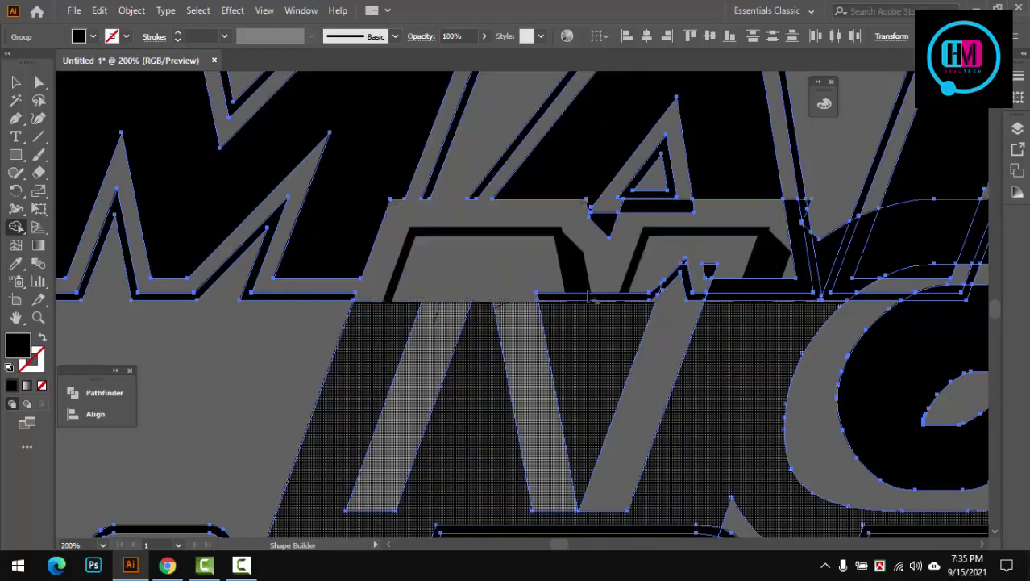
pyautogui.click(440, 321)
# Undo the two Shape Builder merges and zoom out to the whole artwork
pyautogui.scroll(1, 586, 323)
pyautogui.hscroll(2, 586, 322)
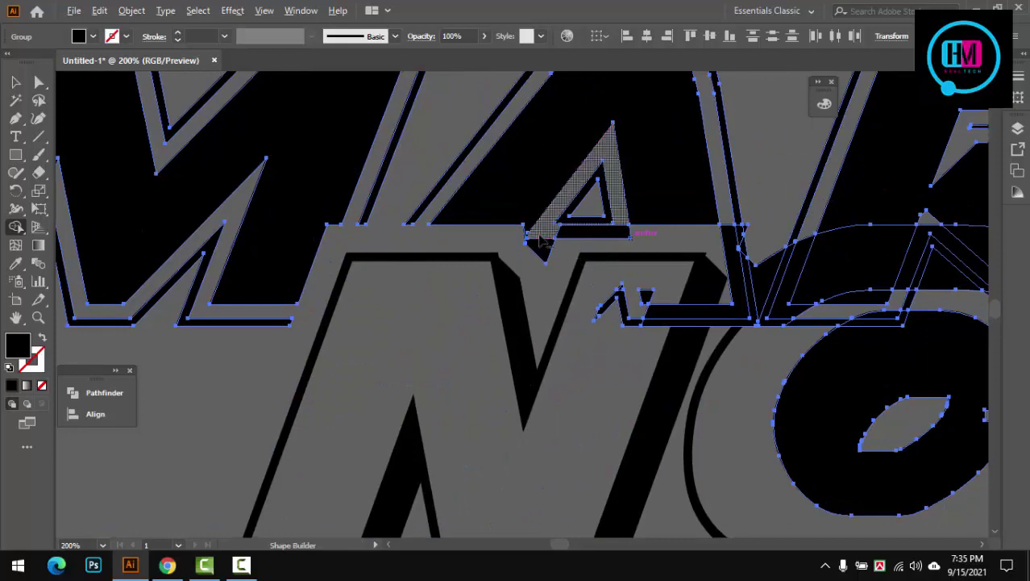
pyautogui.hotkey('ctrl', 'z')
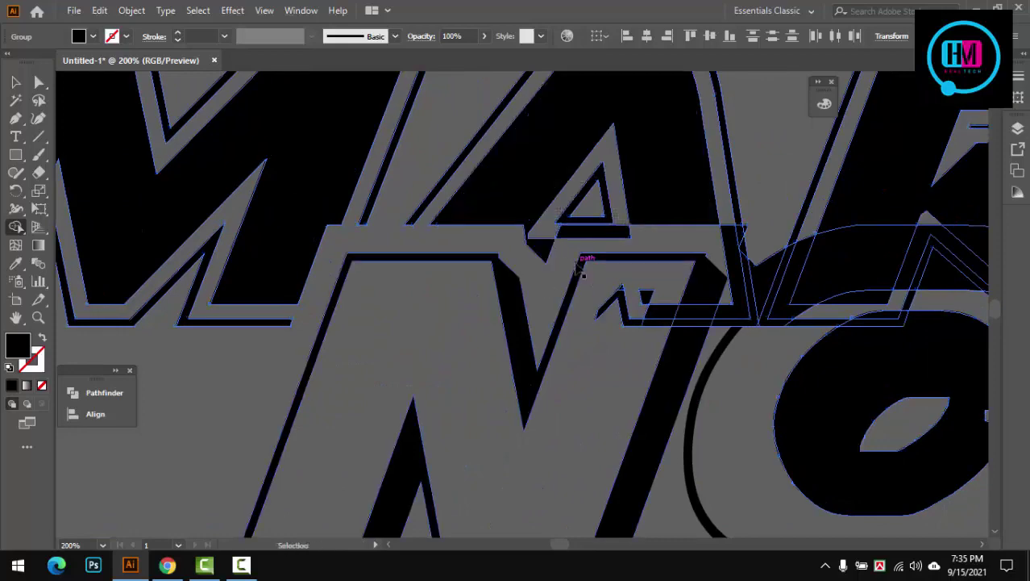
pyautogui.hotkey('ctrl', 'z')
pyautogui.keyDown('alt'); pyautogui.click(572, 261); pyautogui.keyUp('alt')
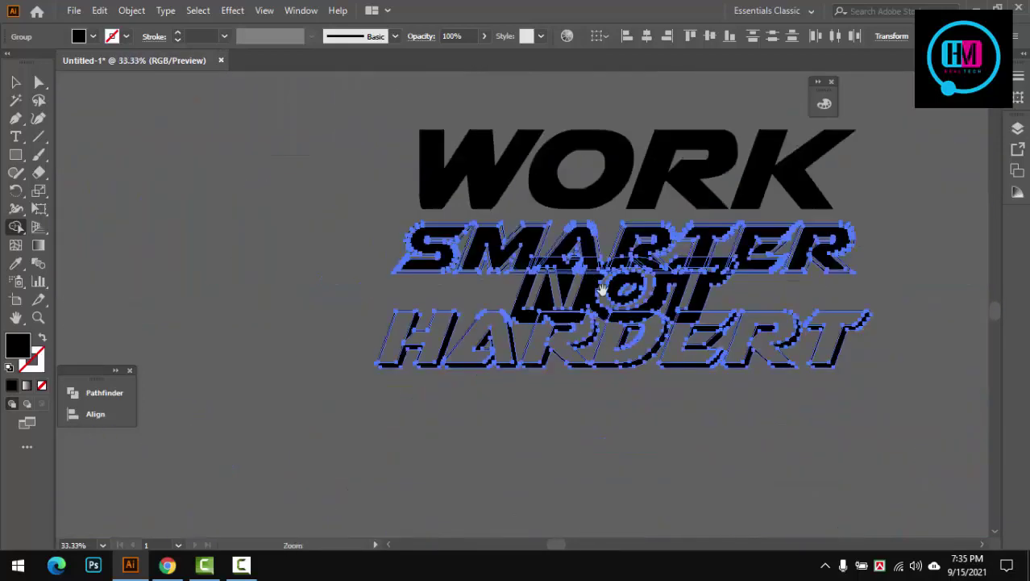
# Zoom in on NOT, ungroup its artwork and reselect it
pyautogui.click(669, 233)
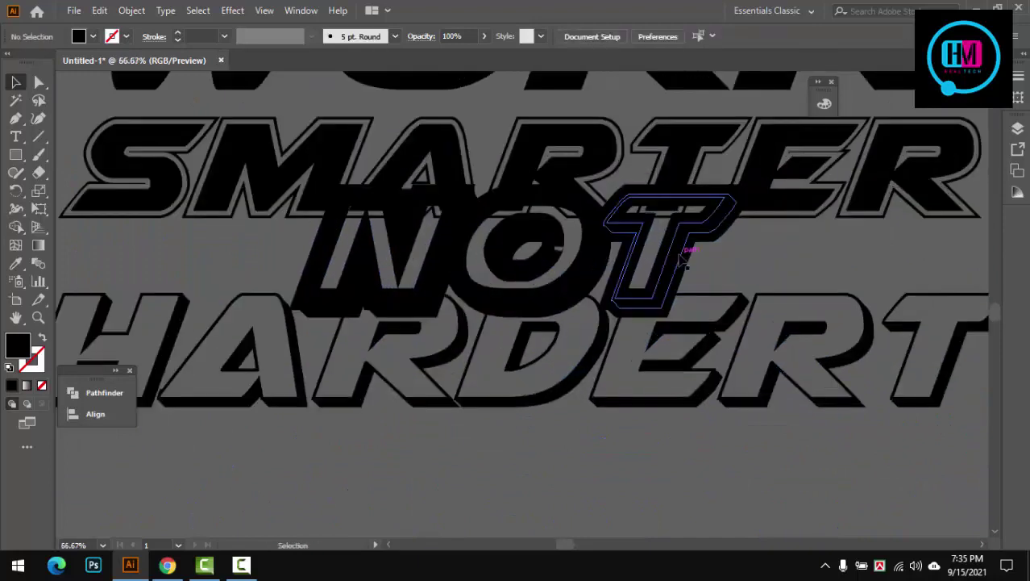
pyautogui.click(686, 263)
pyautogui.rightClick(689, 263)
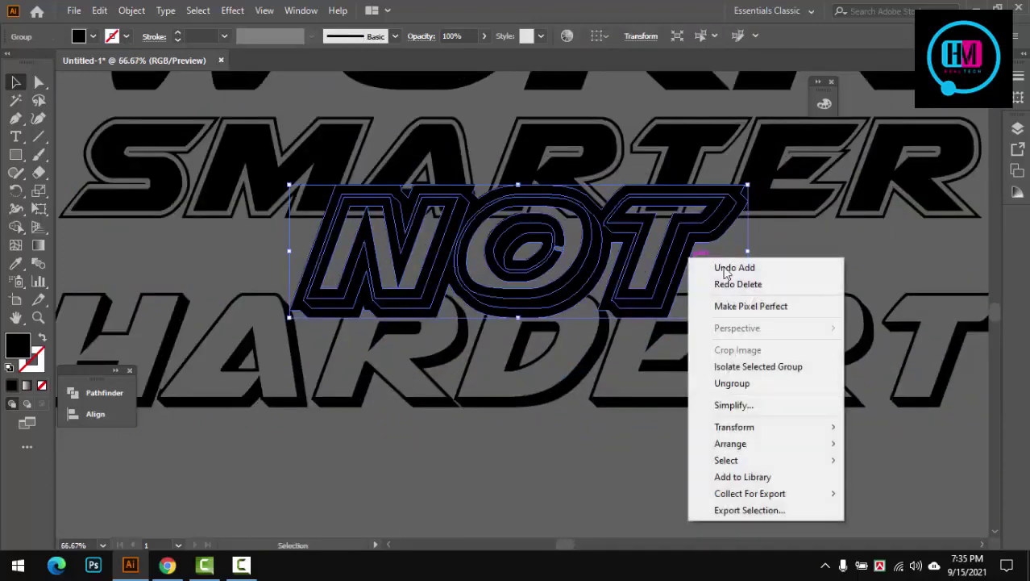
pyautogui.click(713, 382)
pyautogui.click(684, 324)
pyautogui.click(684, 287)
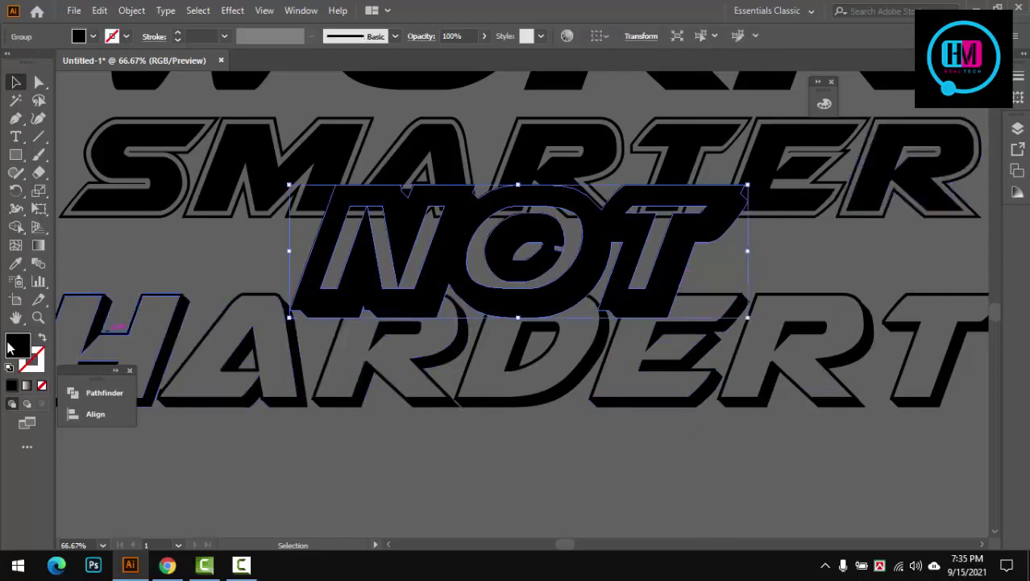
# Set the NOT fill colour to white (#ffffff) in the Color Picker
pyautogui.doubleClick(11, 345)
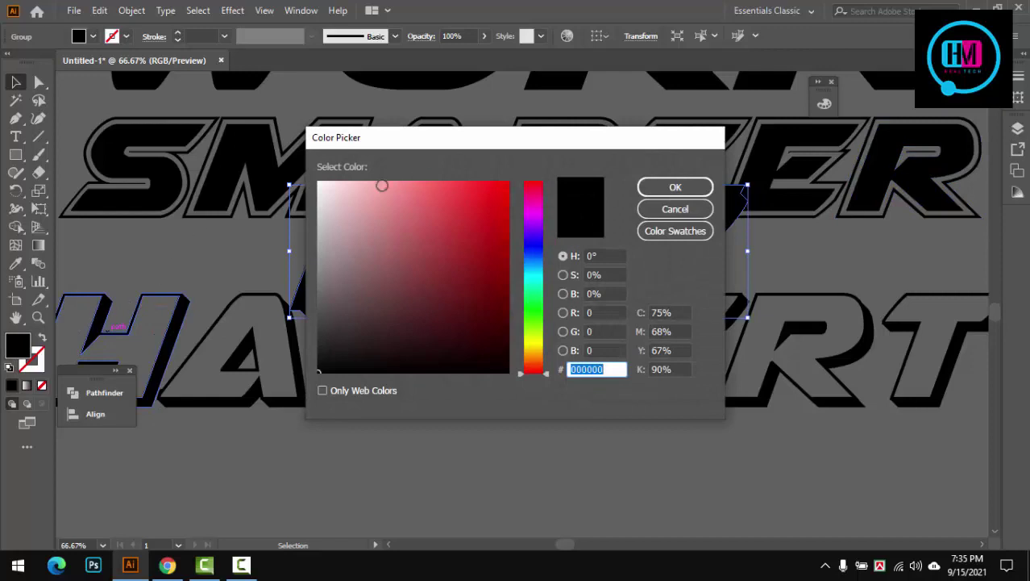
pyautogui.click(330, 205)
pyautogui.click(318, 182)
pyautogui.click(675, 187)
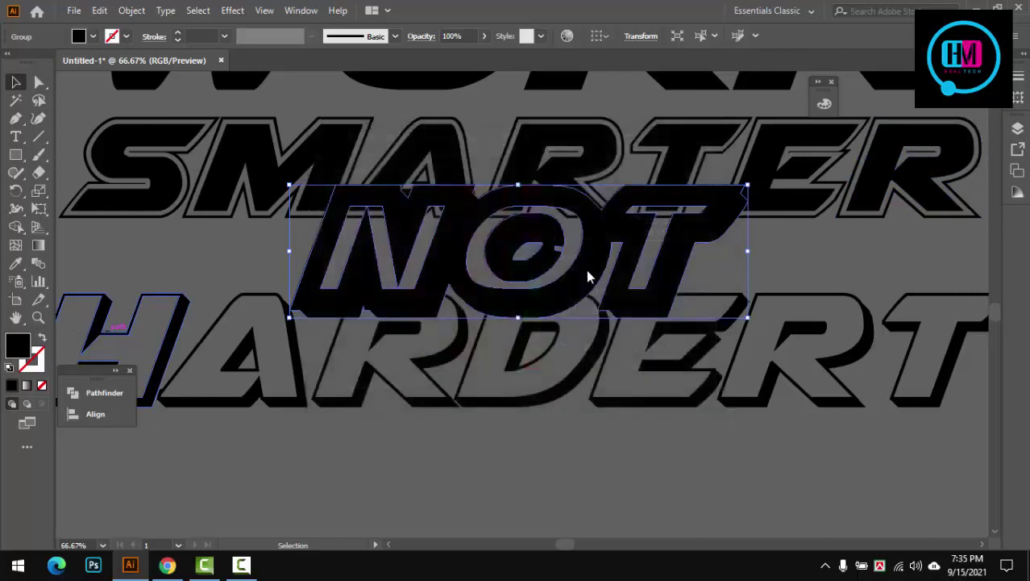
# Select SMARTER, NOT and HARDERT, then Shape Builder-merge the pieces across the N's top band and crossbar
pyautogui.keyDown('shift'); pyautogui.click(684, 161); pyautogui.keyUp('shift')
pyautogui.keyDown('shift'); pyautogui.click(661, 339); pyautogui.keyUp('shift')
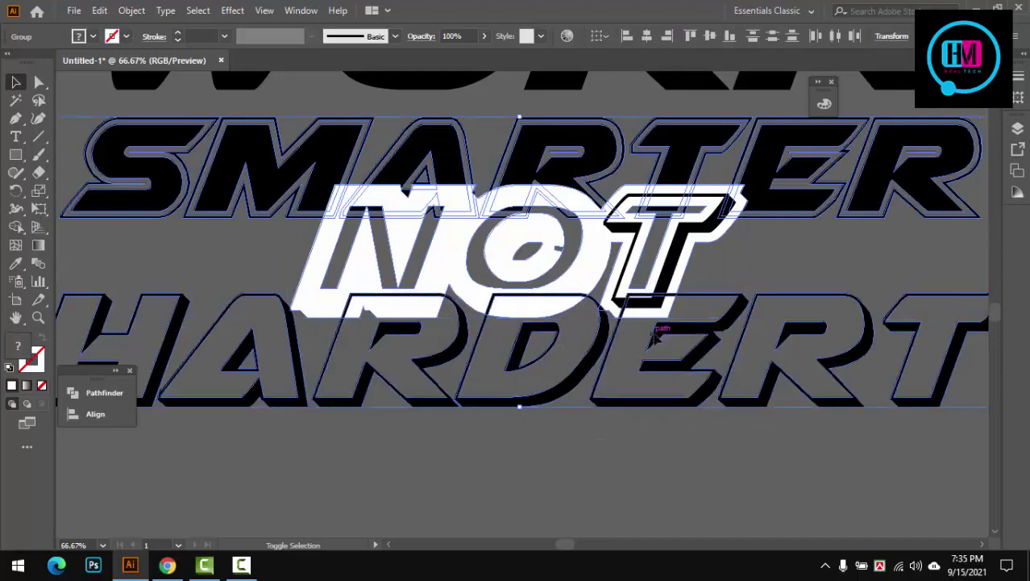
pyautogui.scroll(1, 383, 250)
pyautogui.scroll(1, 380, 242)
pyautogui.scroll(1, 379, 230)
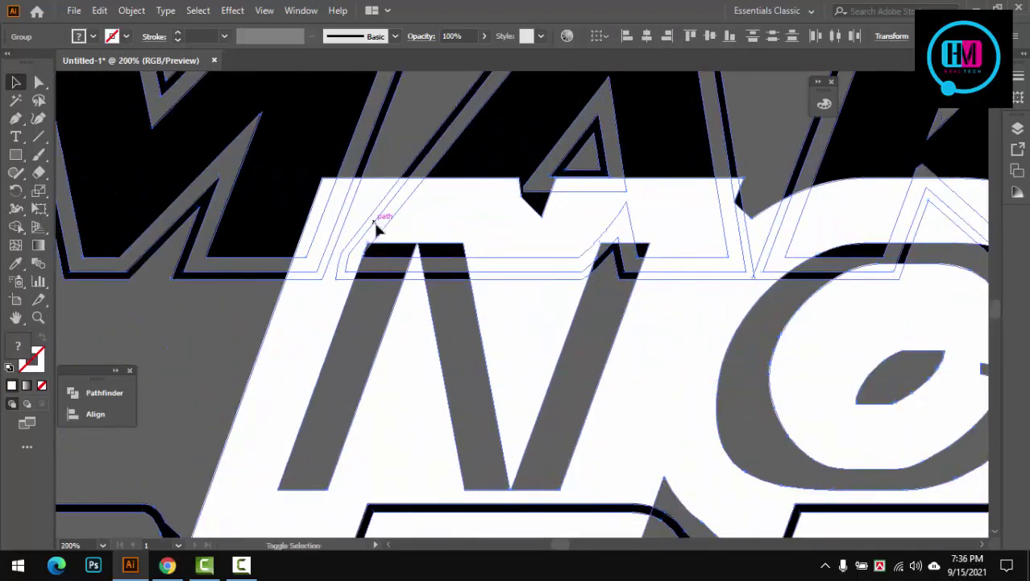
pyautogui.hotkey('shift', 'm')
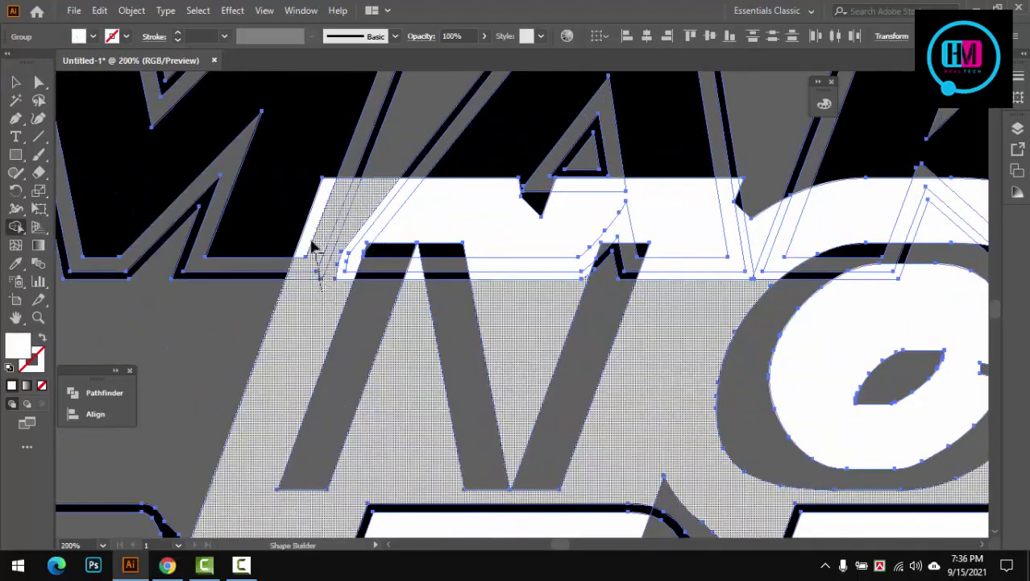
pyautogui.moveTo(343, 235); pyautogui.dragTo(413, 222)
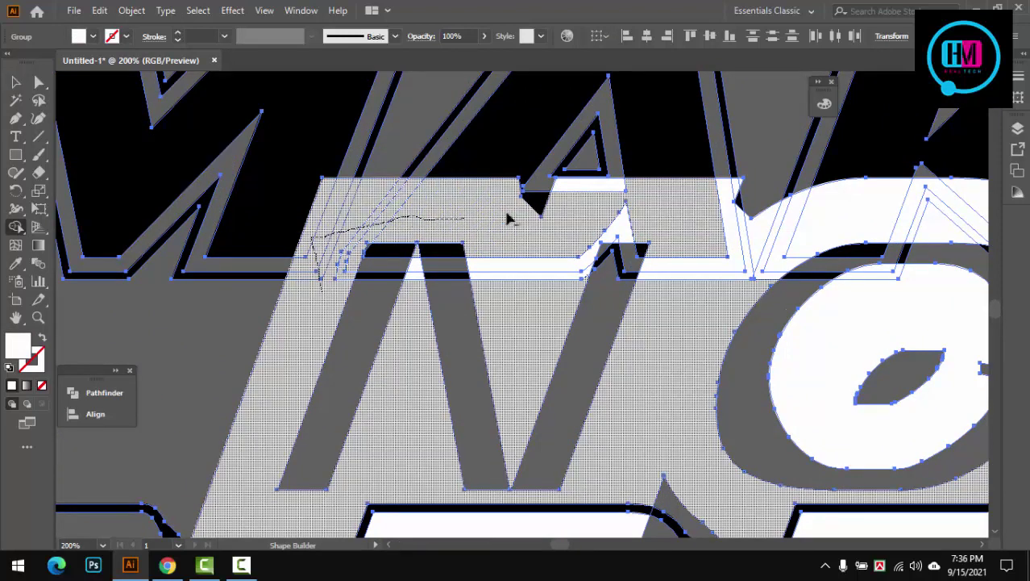
pyautogui.moveTo(567, 230)
pyautogui.mouseDown()
pyautogui.moveTo(586, 195)
pyautogui.moveTo(621, 235)
pyautogui.mouseUp()
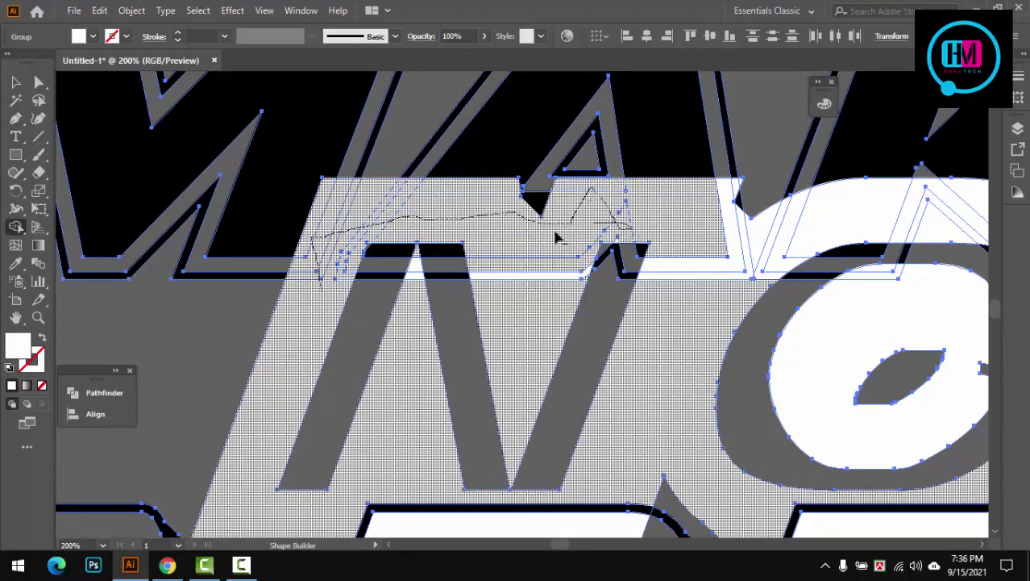
pyautogui.moveTo(555, 236); pyautogui.dragTo(529, 301)
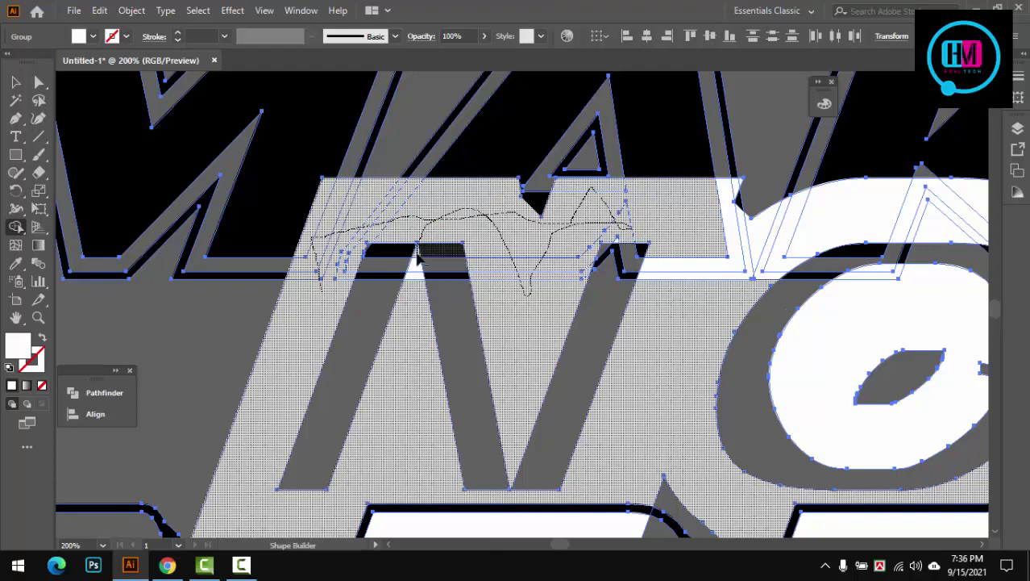
pyautogui.moveTo(420, 229); pyautogui.dragTo(421, 231)
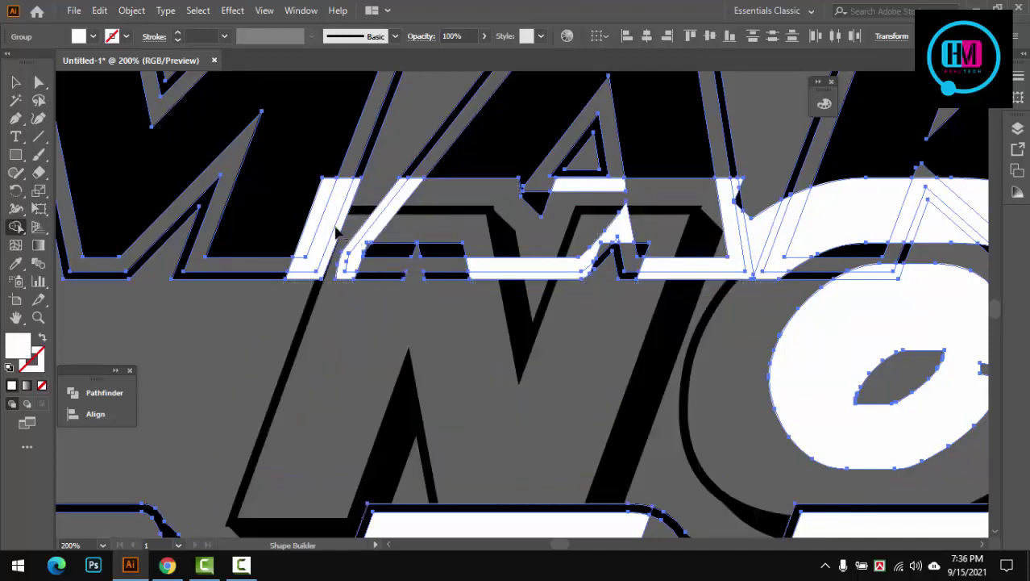
# Delete the white fragments, bar and slash near the N, and merge the overlap between N and O
pyautogui.moveTo(320, 212); pyautogui.dragTo(403, 230)
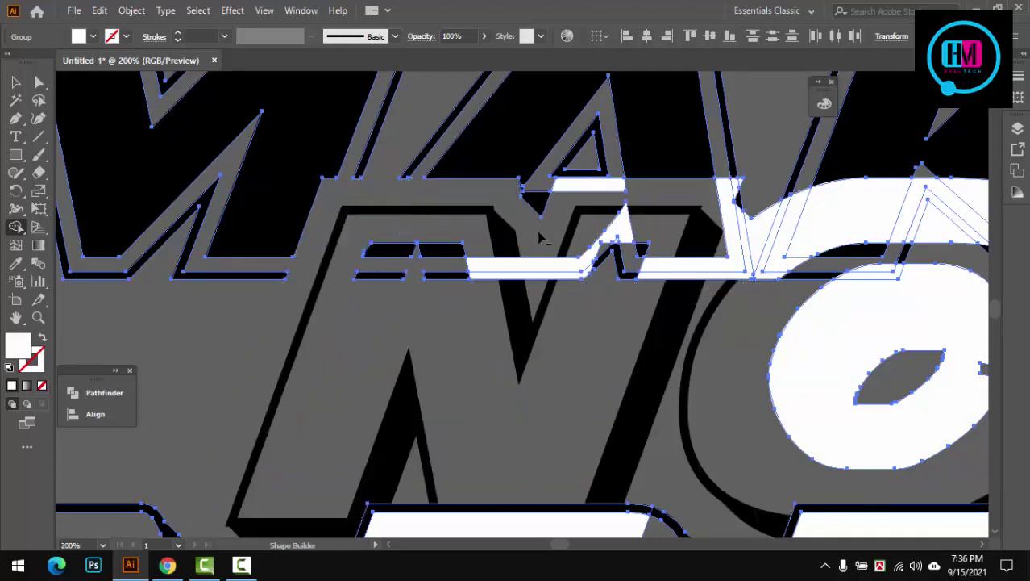
pyautogui.keyDown('alt'); pyautogui.click(580, 284); pyautogui.keyUp('alt')
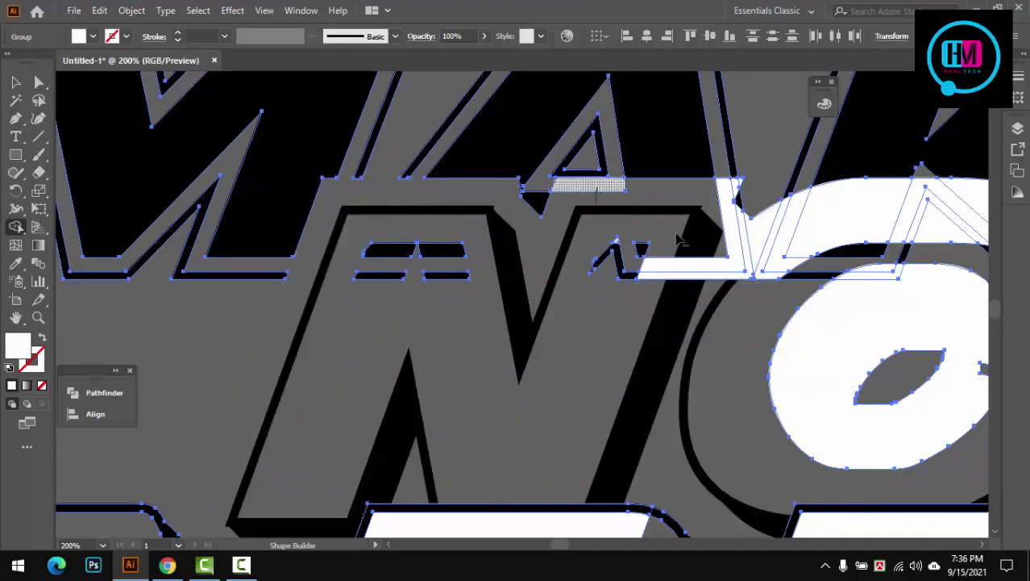
pyautogui.hscroll(1, 677, 238)
pyautogui.hscroll(3, 669, 239)
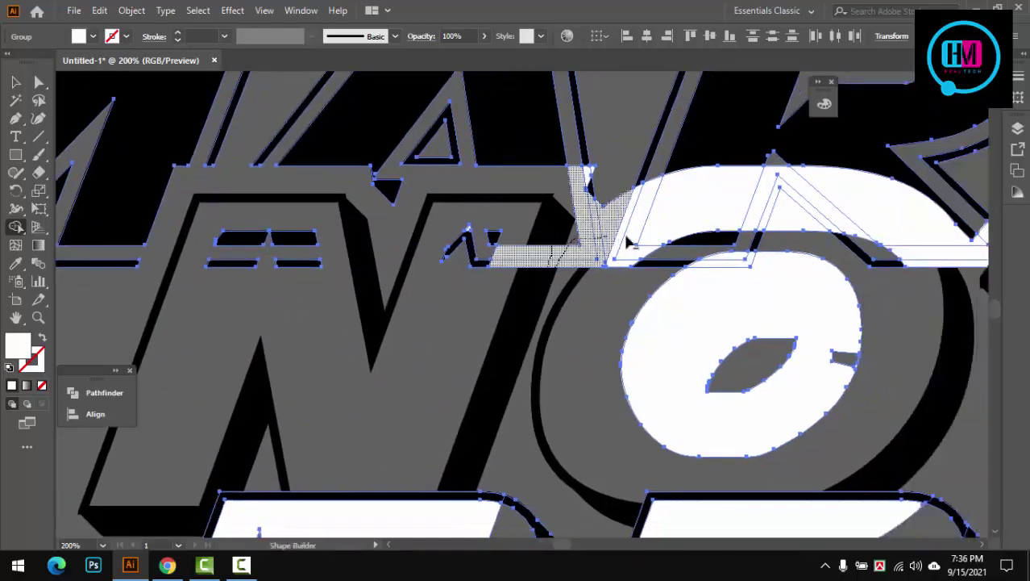
pyautogui.keyDown('alt'); pyautogui.moveTo(627, 242); pyautogui.dragTo(569, 187); pyautogui.keyUp('alt')
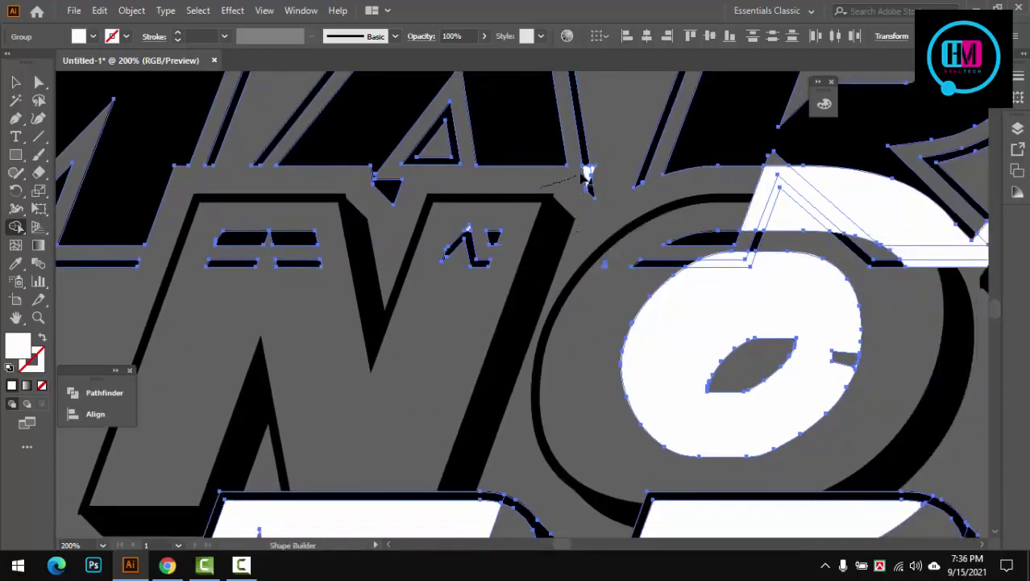
pyautogui.hscroll(3, 589, 175)
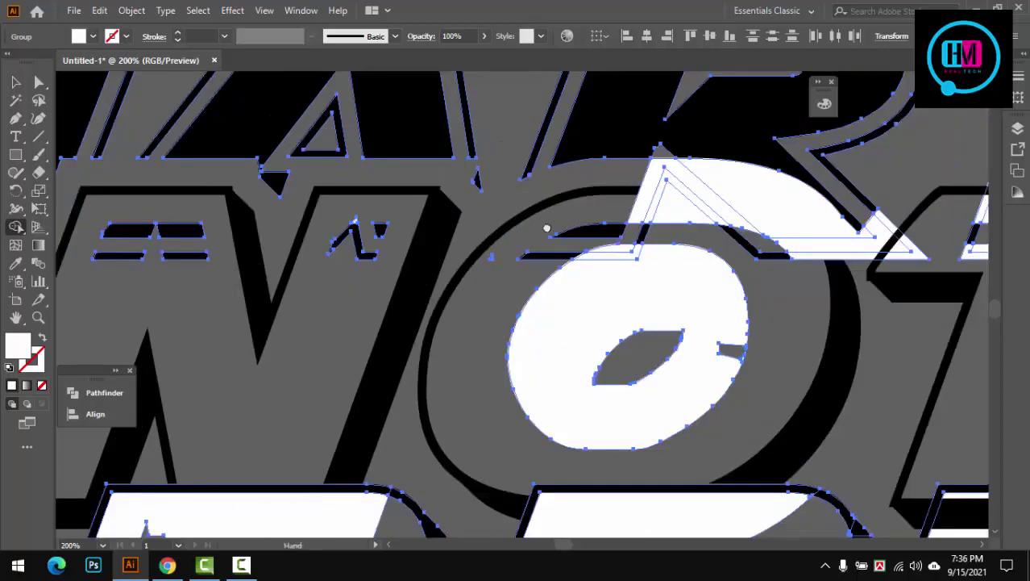
pyautogui.hscroll(3, 564, 185)
pyautogui.moveTo(483, 198)
pyautogui.mouseDown()
pyautogui.moveTo(652, 216)
pyautogui.moveTo(717, 281)
pyautogui.moveTo(723, 272)
pyautogui.mouseUp()
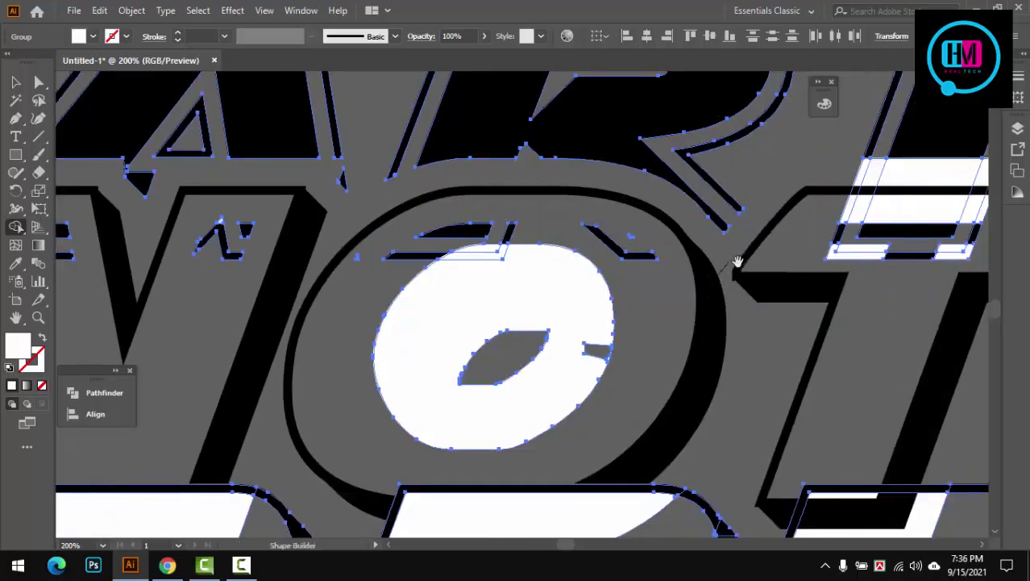
# Shape Builder-merge the triangle tip above the O and the small pieces along the T's top
pyautogui.hscroll(2, 693, 256)
pyautogui.moveTo(649, 262)
pyautogui.mouseDown()
pyautogui.moveTo(694, 240)
pyautogui.moveTo(428, 197)
pyautogui.moveTo(459, 209)
pyautogui.mouseUp()
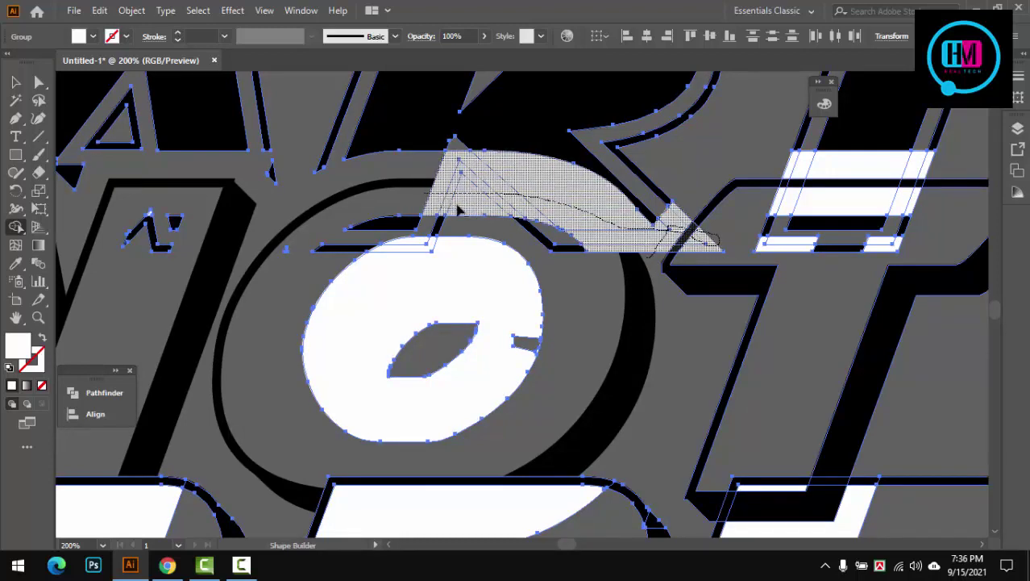
pyautogui.moveTo(661, 307); pyautogui.dragTo(692, 301)
pyautogui.hscroll(5, 690, 242)
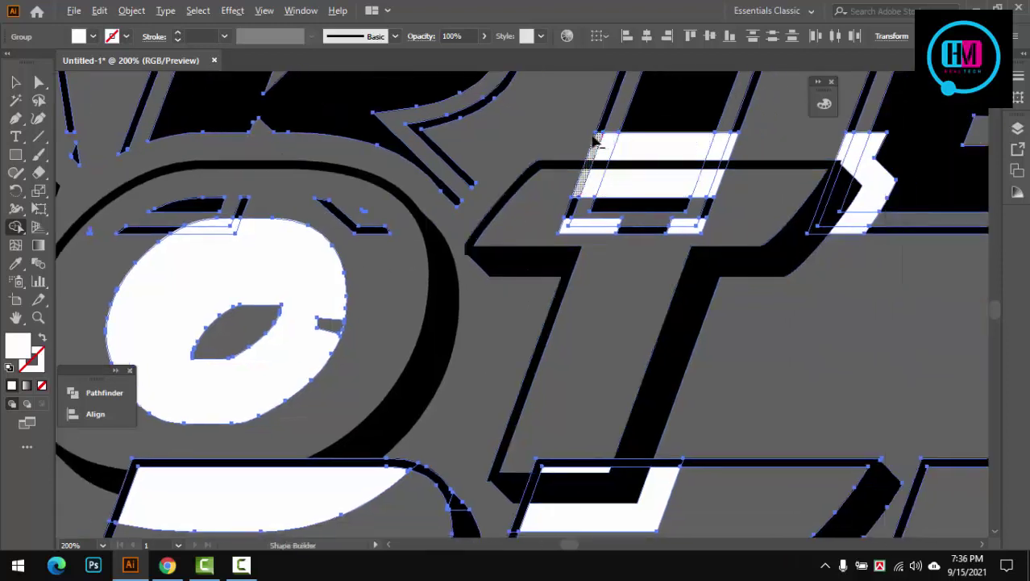
pyautogui.moveTo(593, 141)
pyautogui.mouseDown()
pyautogui.moveTo(737, 161)
pyautogui.moveTo(576, 184)
pyautogui.mouseUp()
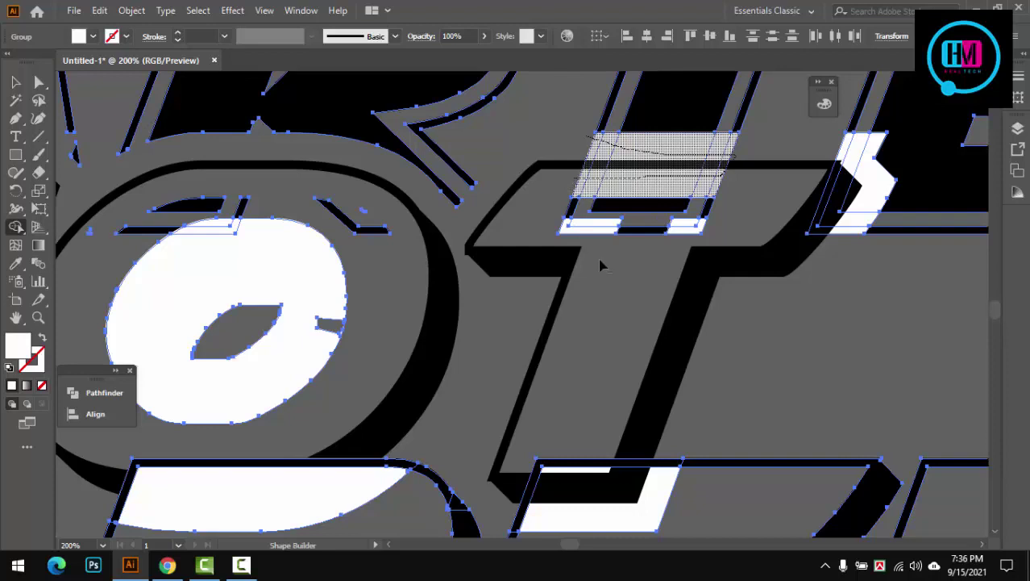
pyautogui.moveTo(608, 268)
pyautogui.mouseDown()
pyautogui.moveTo(685, 225)
pyautogui.moveTo(735, 251)
pyautogui.mouseUp()
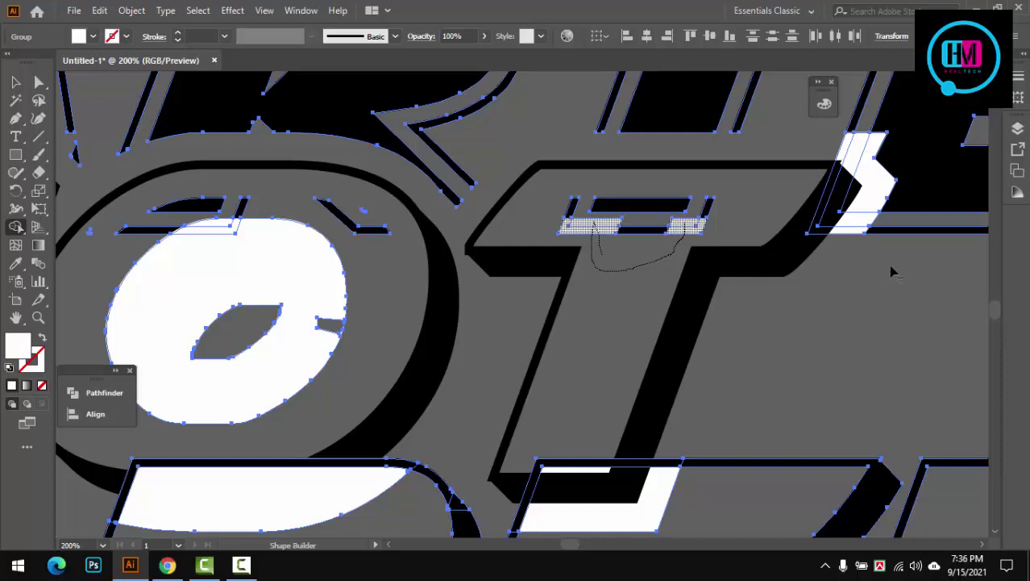
pyautogui.moveTo(894, 273)
pyautogui.mouseDown()
pyautogui.moveTo(731, 287)
pyautogui.moveTo(702, 169)
pyautogui.mouseUp()
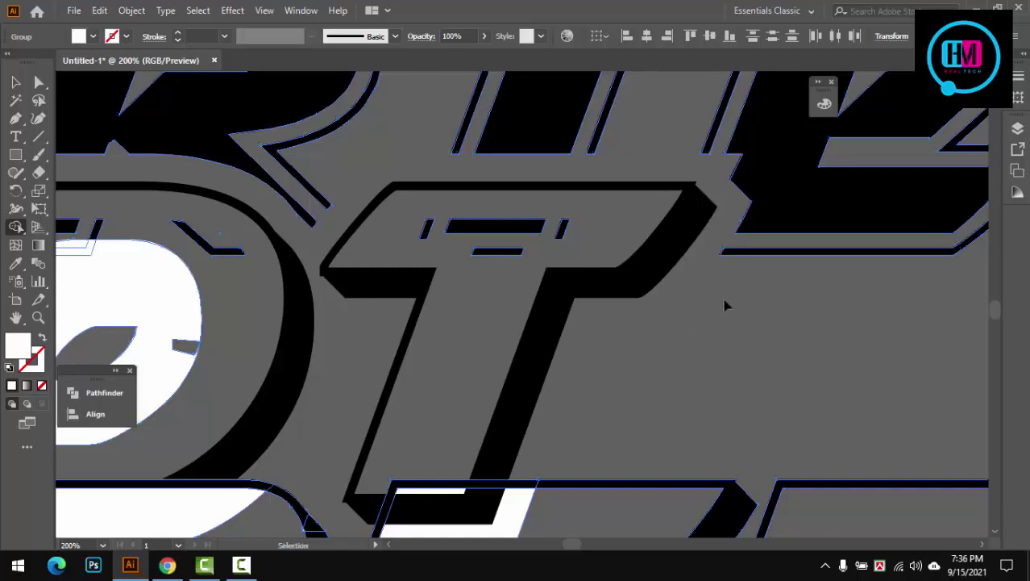
# Merge the pieces inside the top of the O and remove the white fill inside it
pyautogui.scroll(-2, 718, 323)
pyautogui.scroll(-1, 717, 323)
pyautogui.scroll(1, 627, 307)
pyautogui.scroll(1, 644, 292)
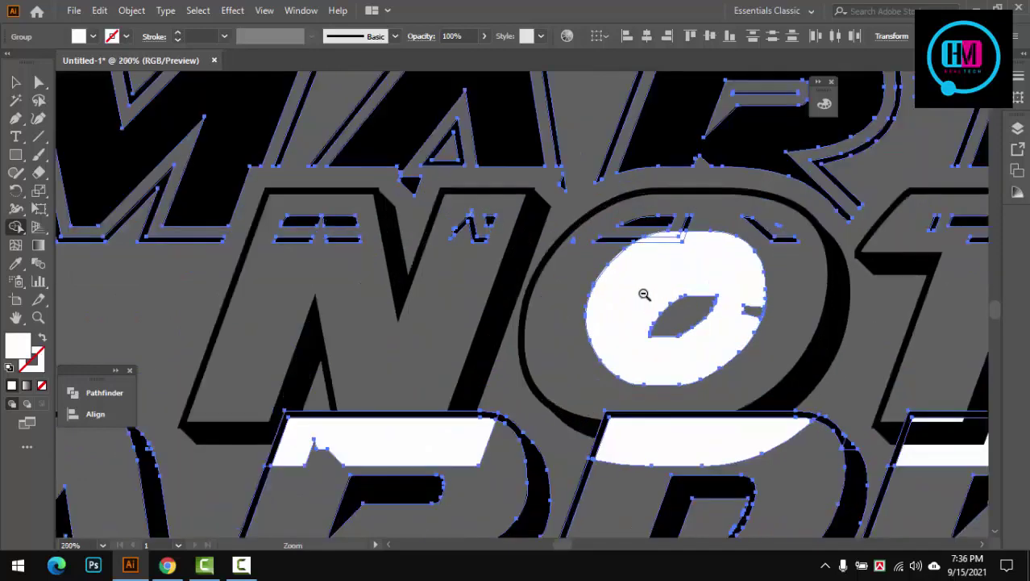
pyautogui.scroll(1, 644, 292)
pyautogui.moveTo(733, 230); pyautogui.dragTo(676, 302)
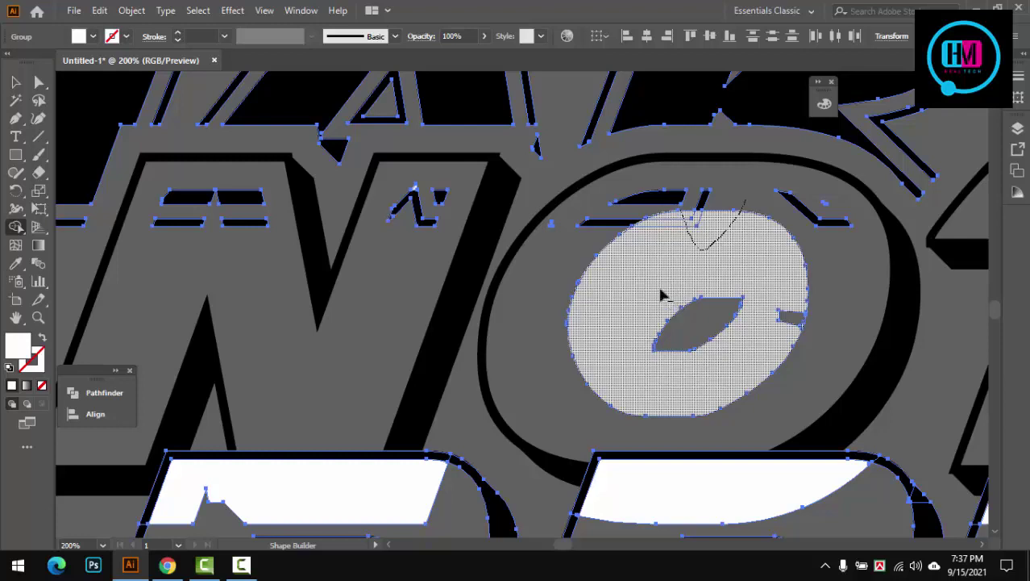
pyautogui.moveTo(697, 329); pyautogui.dragTo(697, 329)
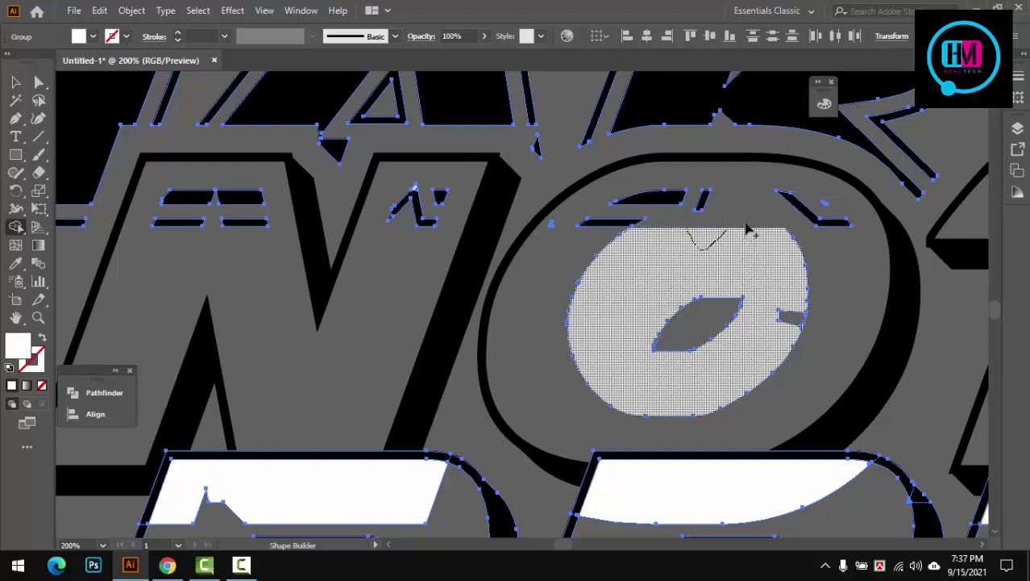
pyautogui.moveTo(749, 220); pyautogui.dragTo(748, 220)
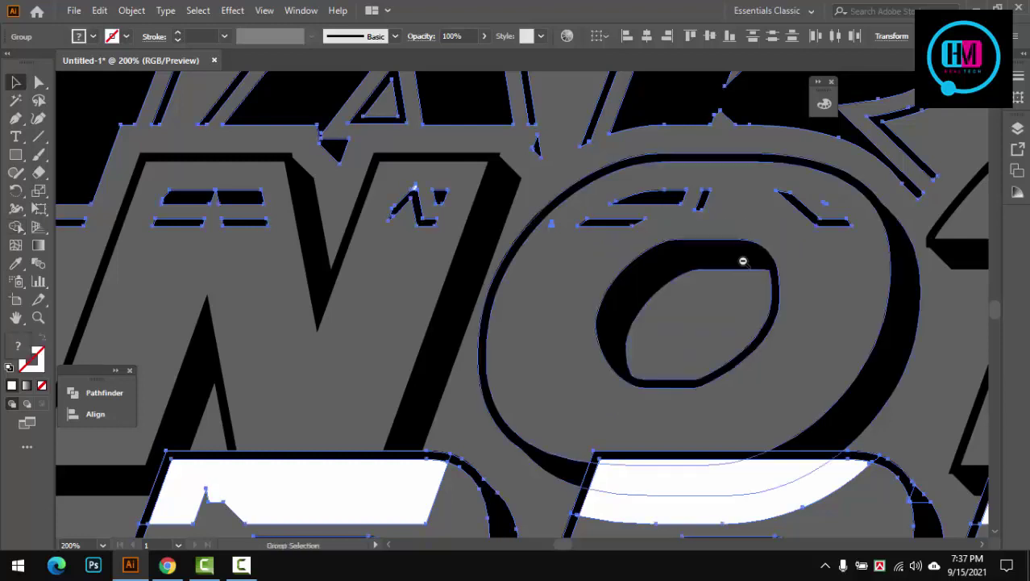
# Zoom out, then zoom in on HARDERT's R and delete its white top bar
pyautogui.press('v')
pyautogui.hotkey('ctrl', '0')
pyautogui.moveTo(726, 377); pyautogui.dragTo(695, 335)
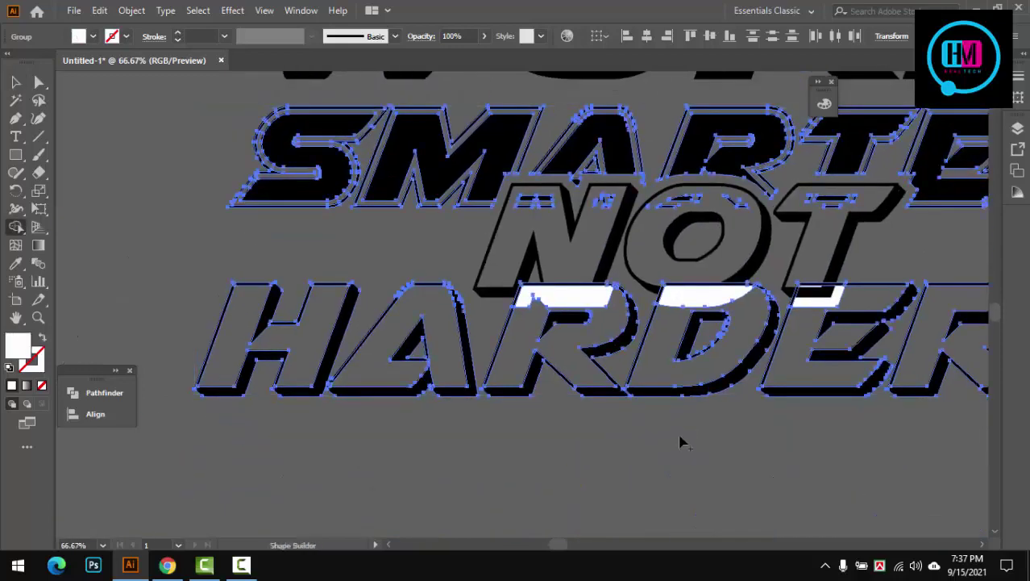
pyautogui.press('z')
pyautogui.click(571, 296)
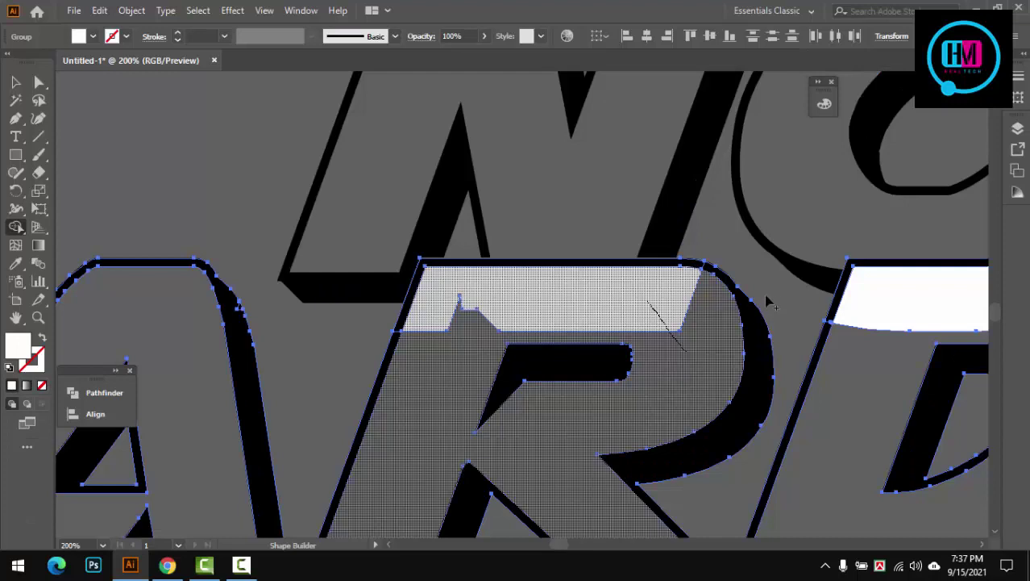
pyautogui.keyDown('alt'); pyautogui.click(471, 294); pyautogui.keyUp('alt')
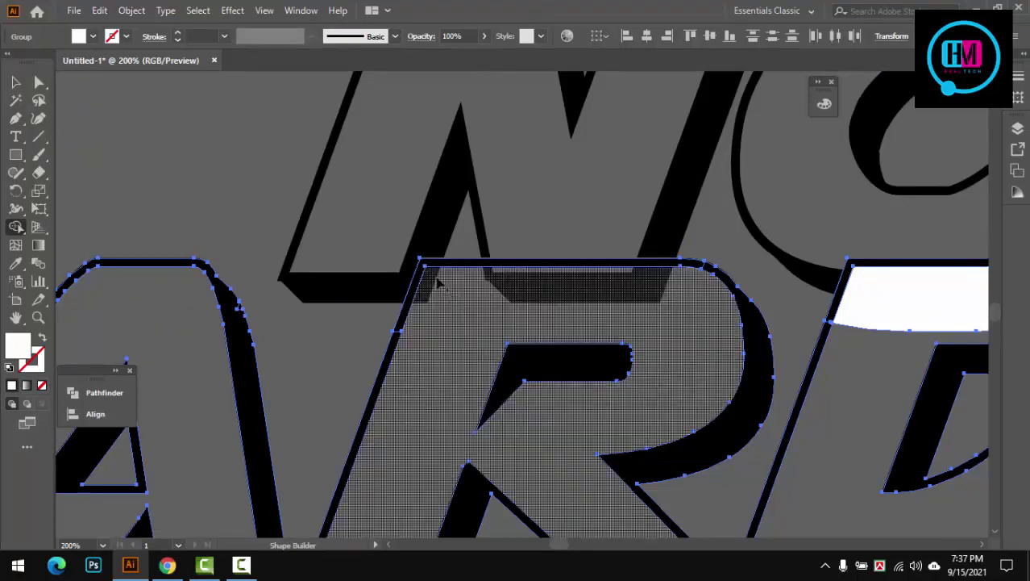
pyautogui.moveTo(689, 302); pyautogui.dragTo(438, 270)
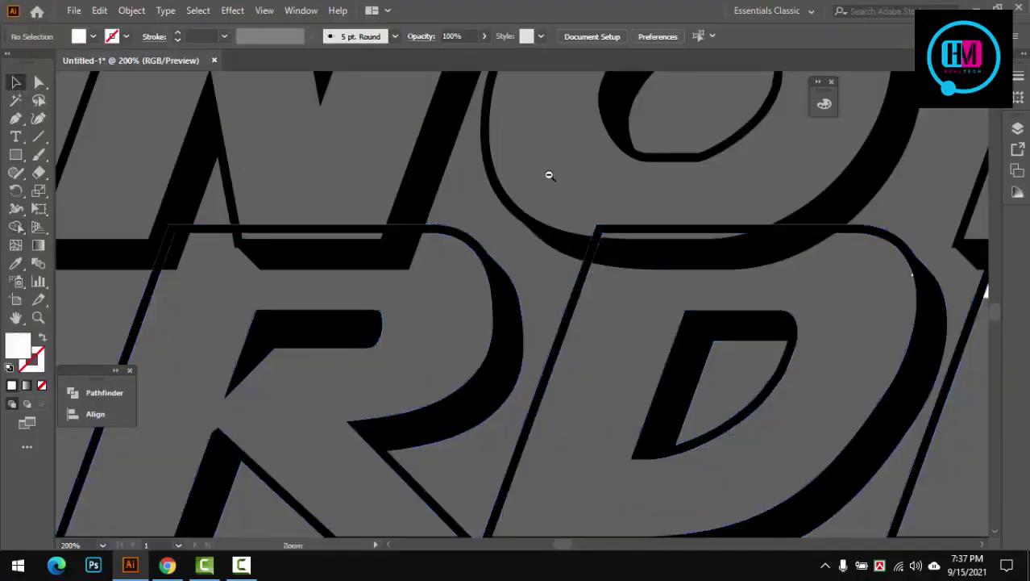
# Select the white pieces near NOT, then select all the artwork
pyautogui.scroll(-5, 549, 171)
pyautogui.scroll(2, 619, 246)
pyautogui.scroll(3, 620, 246)
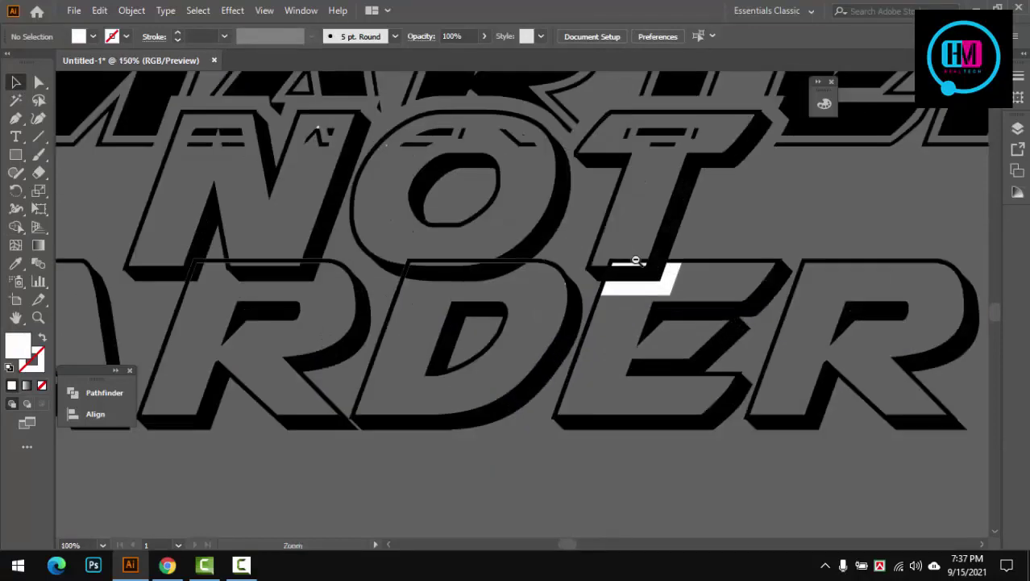
pyautogui.scroll(1, 633, 260)
pyautogui.click(657, 298)
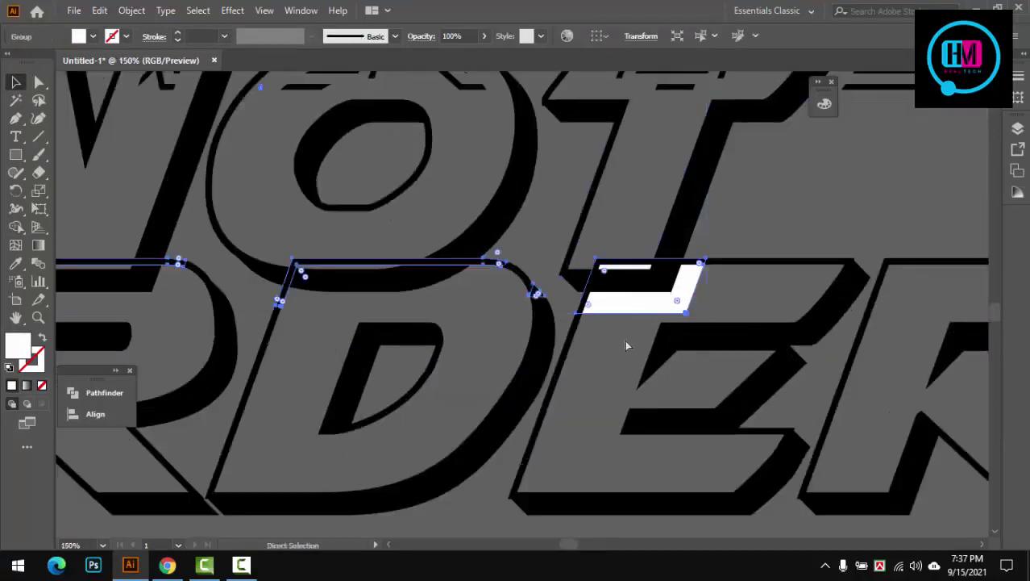
pyautogui.hotkey('ctrl', 'a')
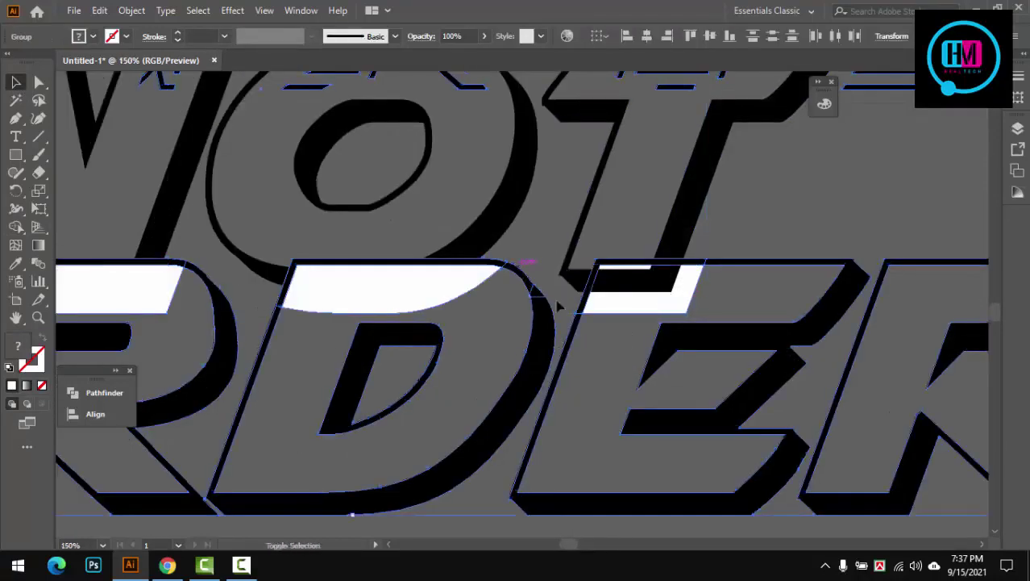
# Clear the selection, zoom out, and switch to Direct Selection on NOT
pyautogui.click(774, 240)
pyautogui.scroll(-3, 444, 281)
pyautogui.scroll(1, 468, 305)
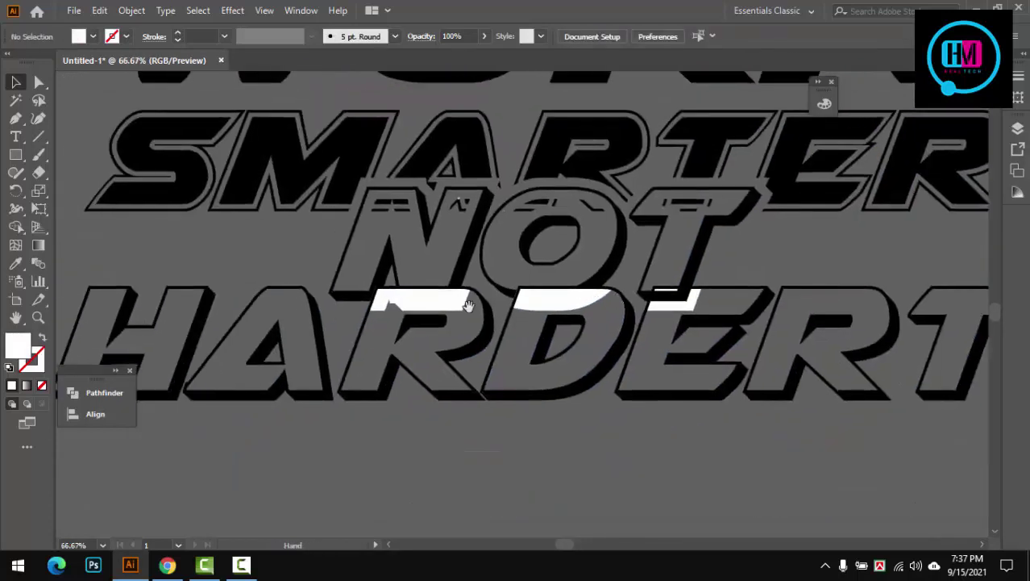
pyautogui.click(468, 305)
pyautogui.click(516, 352)
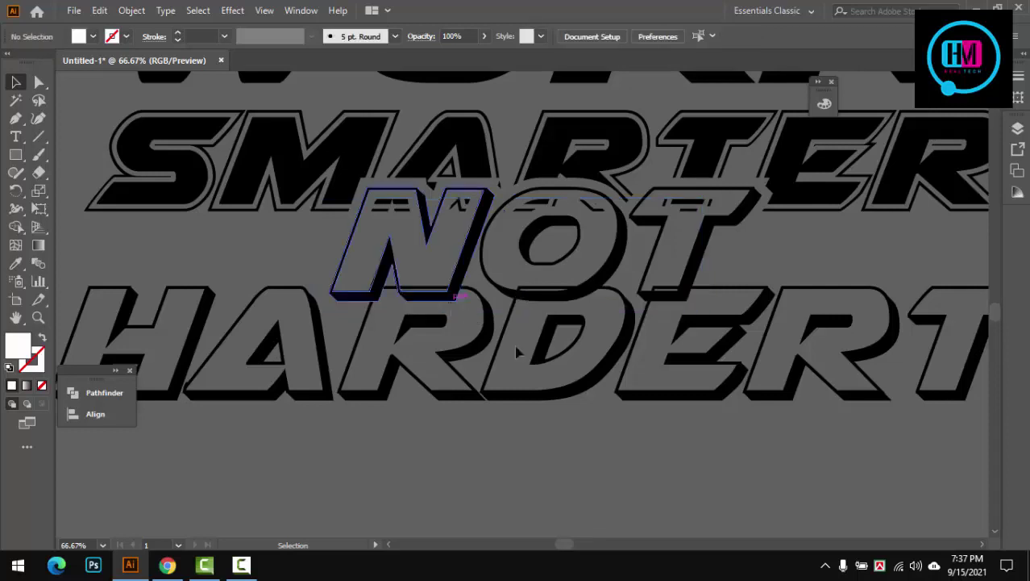
pyautogui.press('z')
pyautogui.keyDown('alt'); pyautogui.click(559, 276); pyautogui.keyUp('alt')
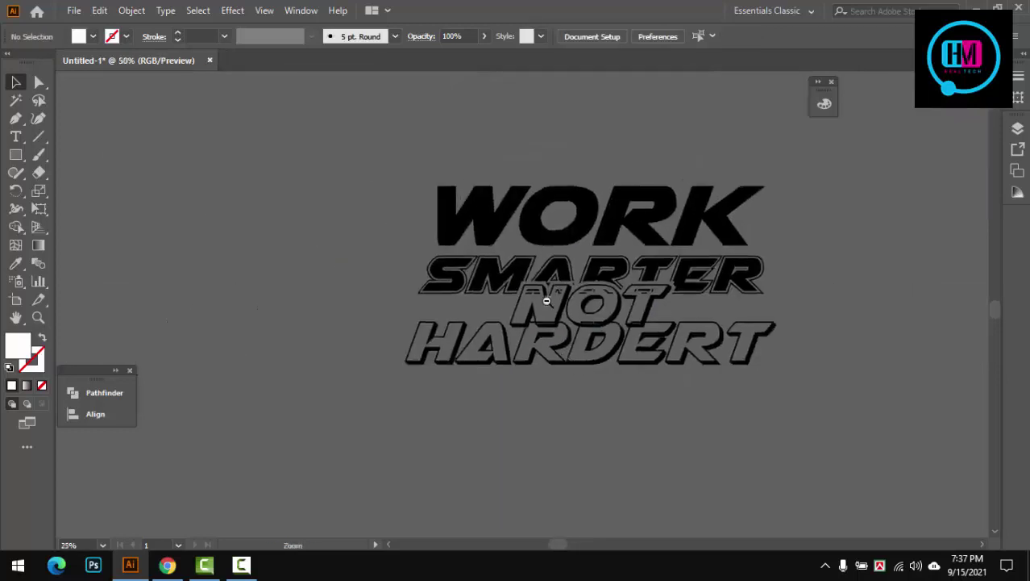
pyautogui.scroll(5, 547, 301)
pyautogui.press('a')
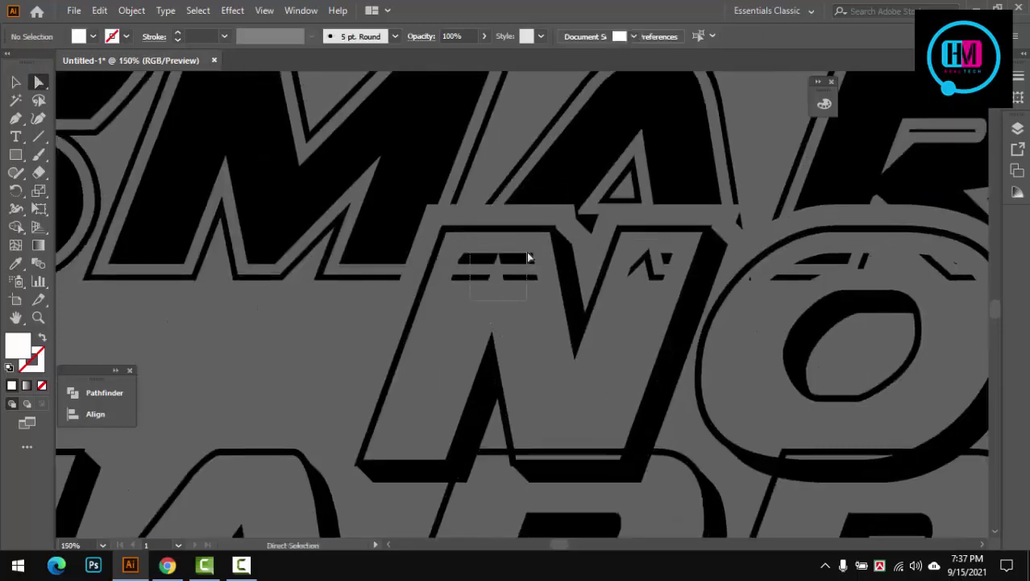
# Delete the stray bars and leftover fragment inside the N
pyautogui.click(529, 259)
pyautogui.press('Delete')
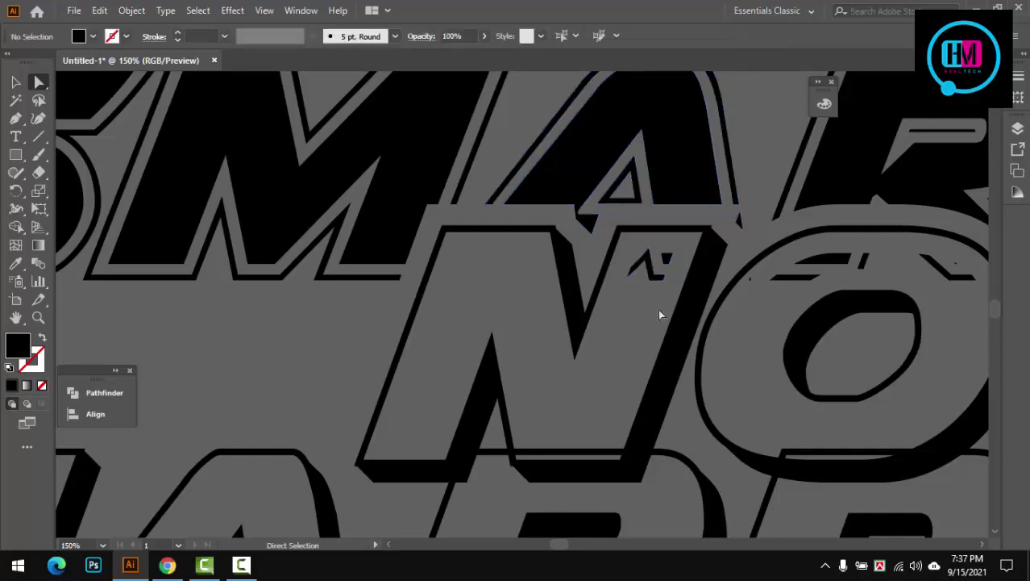
pyautogui.moveTo(675, 263); pyautogui.dragTo(672, 256)
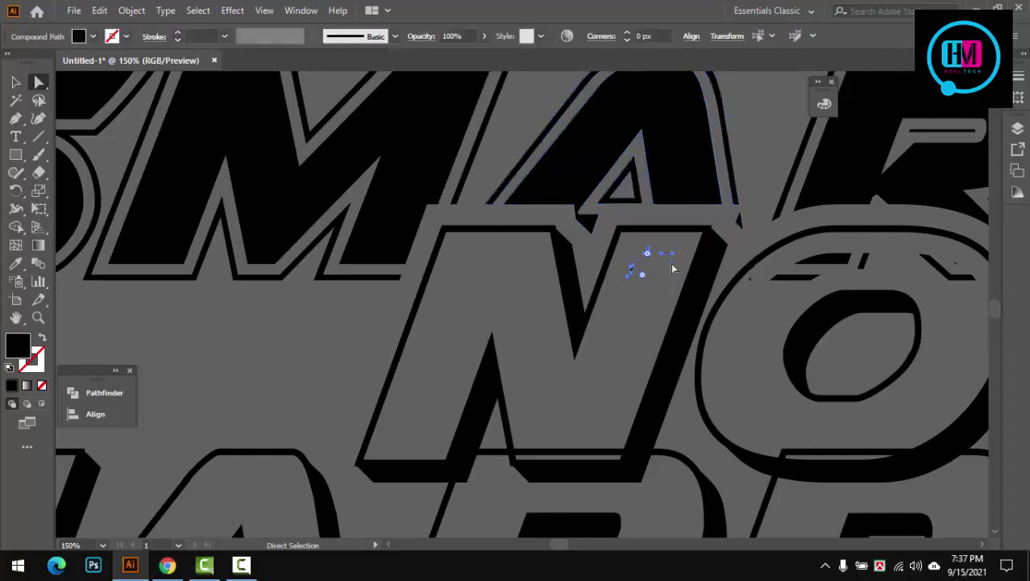
pyautogui.press('Delete')
# Delete the stray segments across the O's top and the tiny shape inside the O
pyautogui.moveTo(724, 324); pyautogui.dragTo(535, 331)
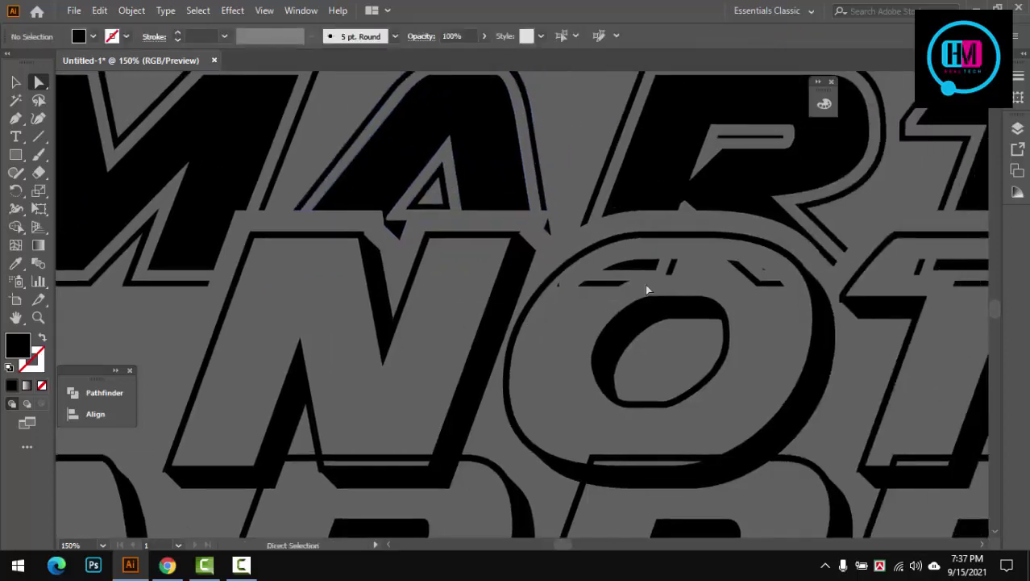
pyautogui.moveTo(666, 278); pyautogui.dragTo(610, 301)
pyautogui.moveTo(656, 272); pyautogui.dragTo(683, 266)
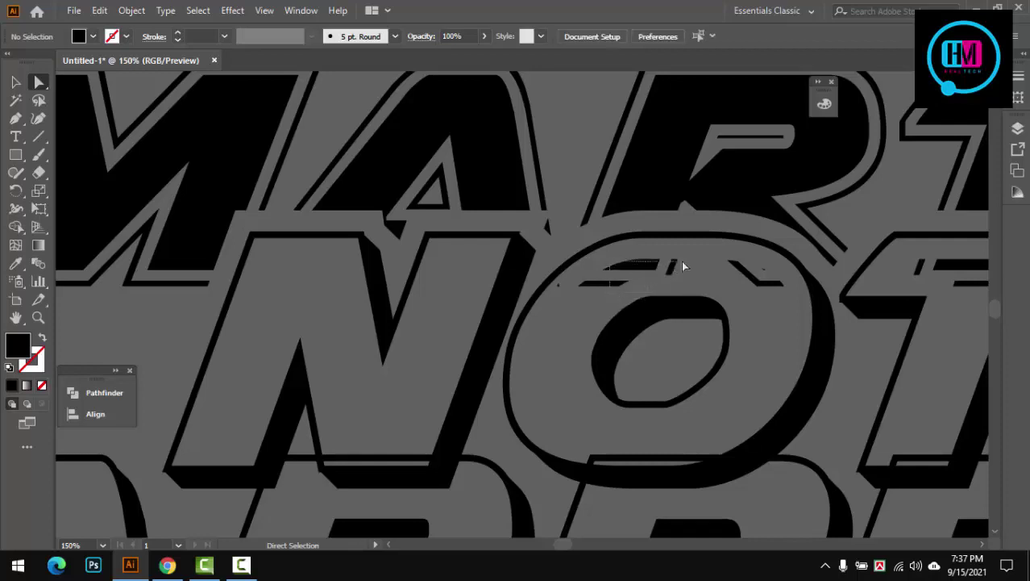
pyautogui.moveTo(778, 267); pyautogui.dragTo(779, 269)
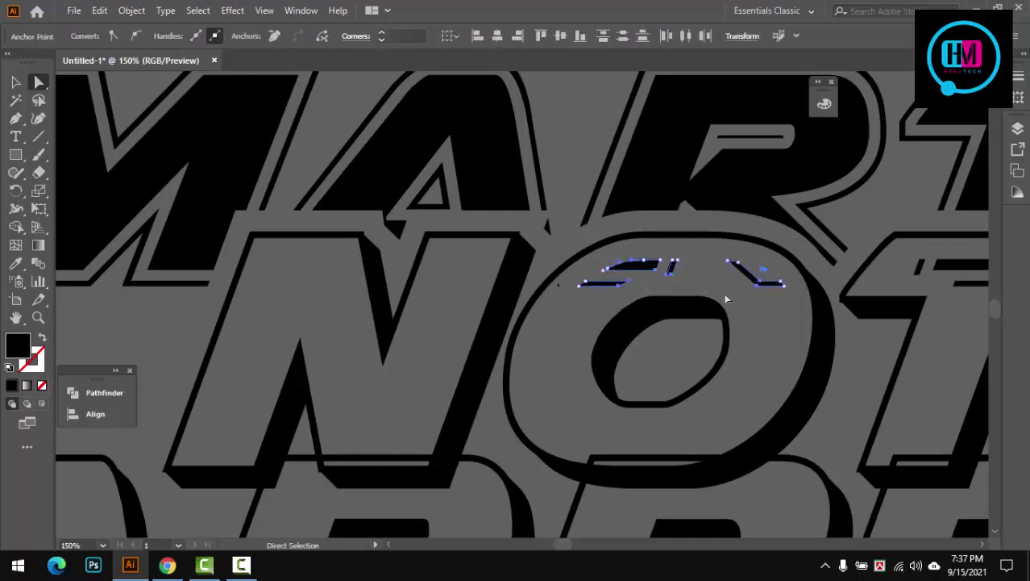
pyautogui.press('Delete')
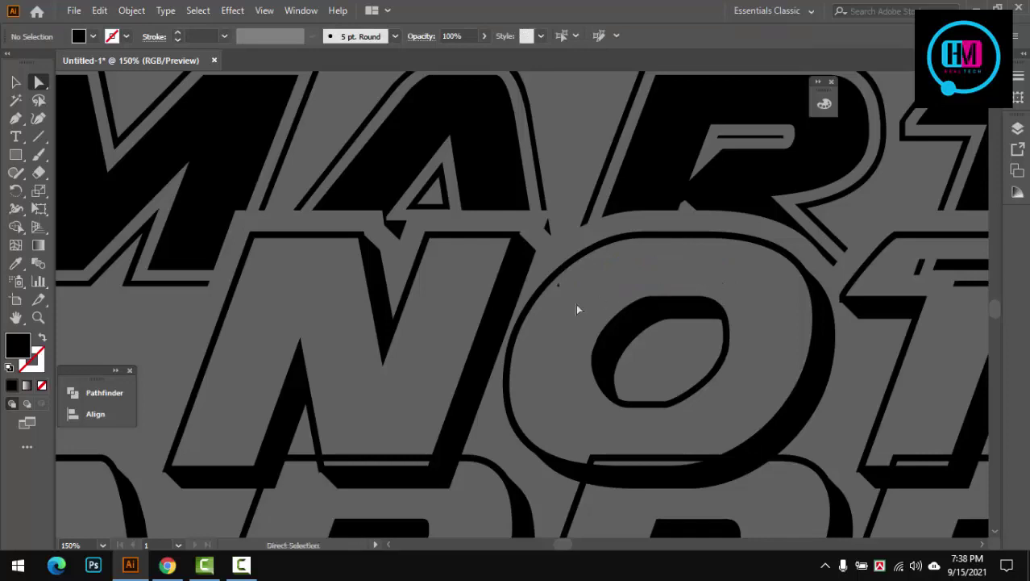
pyautogui.scroll(5, 560, 288)
pyautogui.click(542, 246)
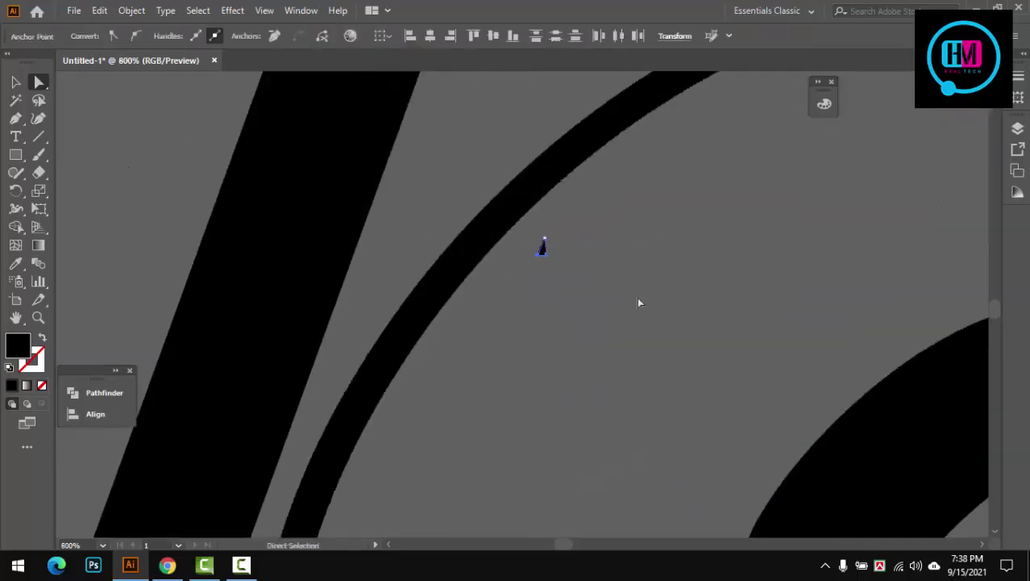
pyautogui.press('Delete')
pyautogui.press('Delete')
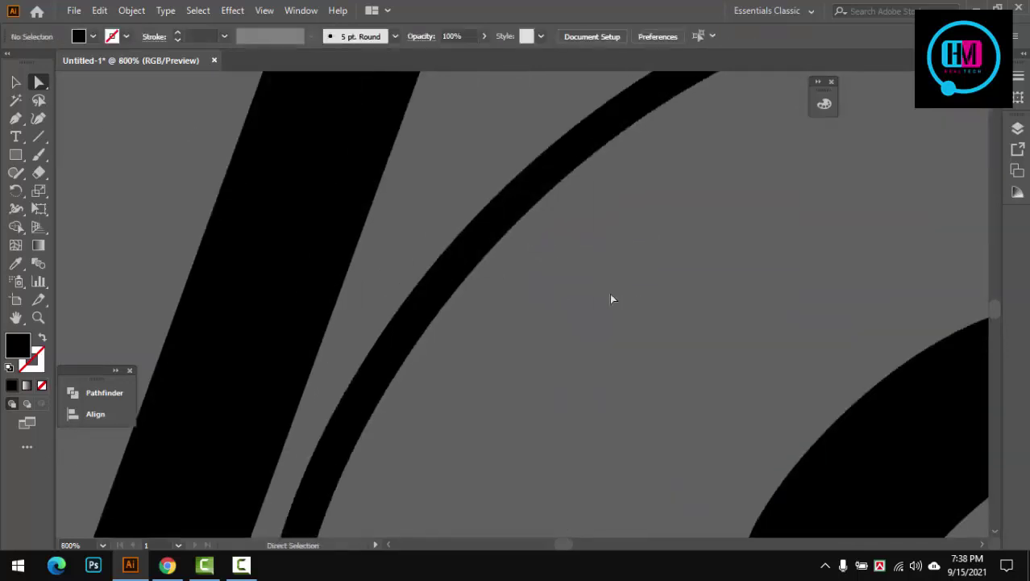
# Delete the stripes and bar inside the T, then zoom out to the full lettering
pyautogui.scroll(-5, 611, 299)
pyautogui.scroll(2, 742, 310)
pyautogui.scroll(2, 669, 258)
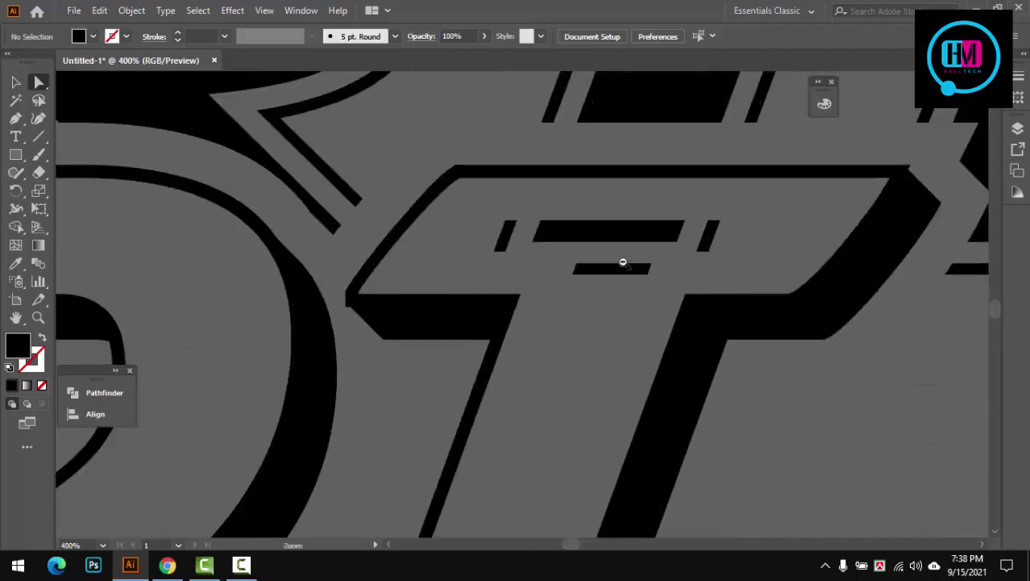
pyautogui.scroll(1, 623, 262)
pyautogui.moveTo(749, 316); pyautogui.dragTo(749, 311)
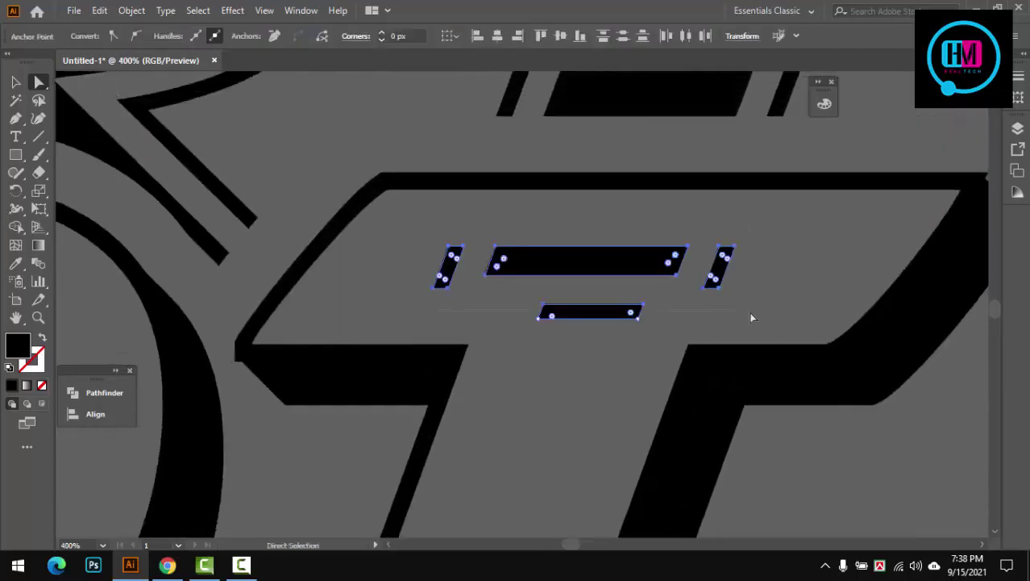
pyautogui.press('Delete')
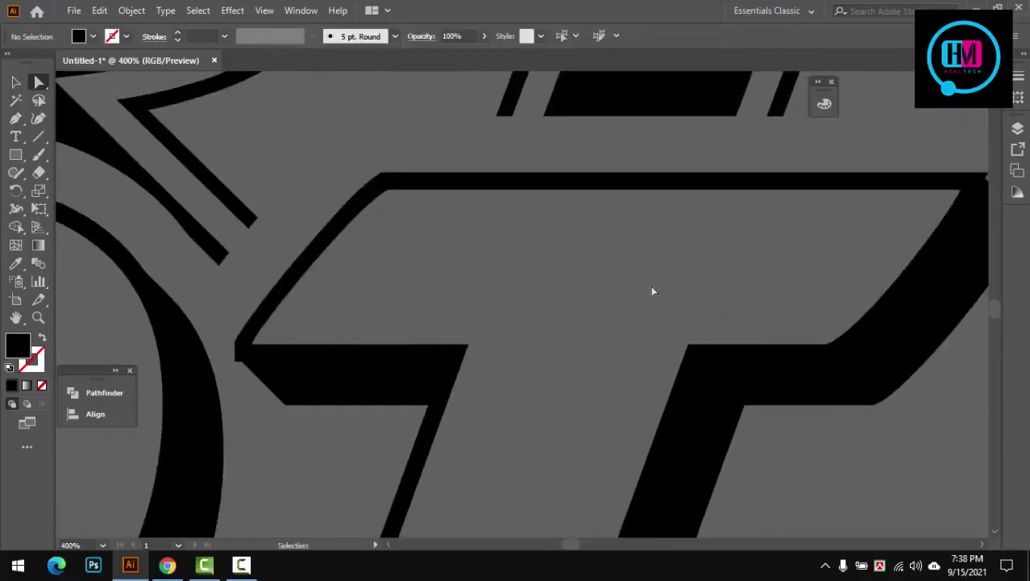
pyautogui.scroll(-4, 651, 291)
pyautogui.scroll(-2, 651, 290)
pyautogui.scroll(-1, 650, 290)
pyautogui.hotkey('alt', 'space')
# Select the T, O and N of NOT and unite them into one shape with Pathfinder
pyautogui.scroll(1, 565, 403)
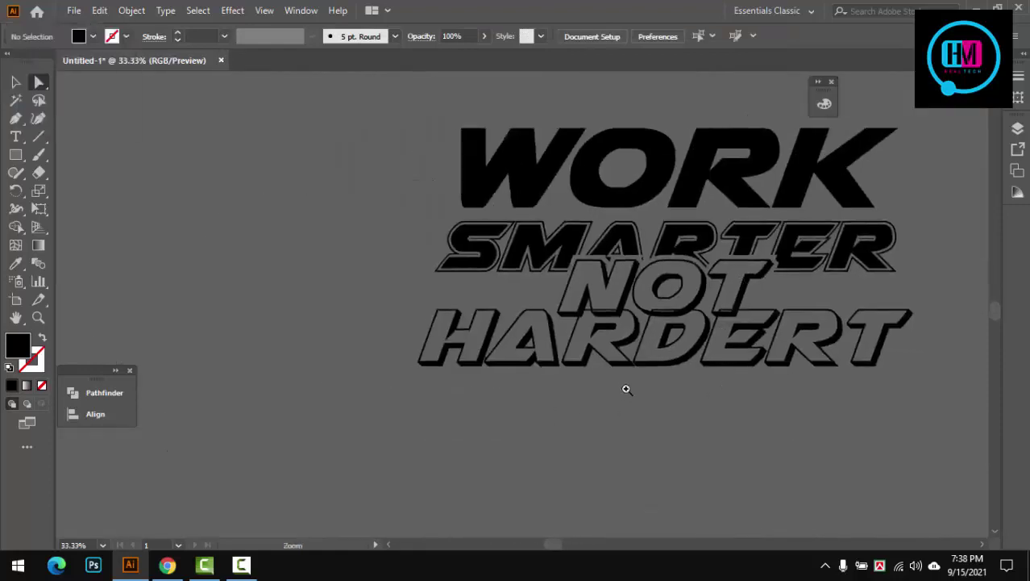
pyautogui.scroll(1, 623, 371)
pyautogui.scroll(1, 638, 292)
pyautogui.scroll(1, 638, 292)
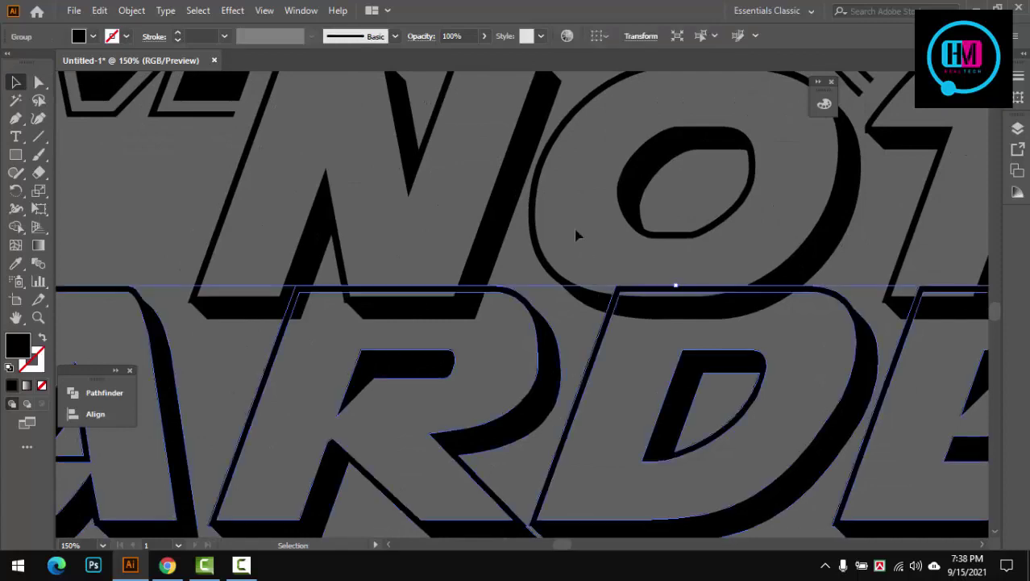
pyautogui.scroll(-3, 583, 235)
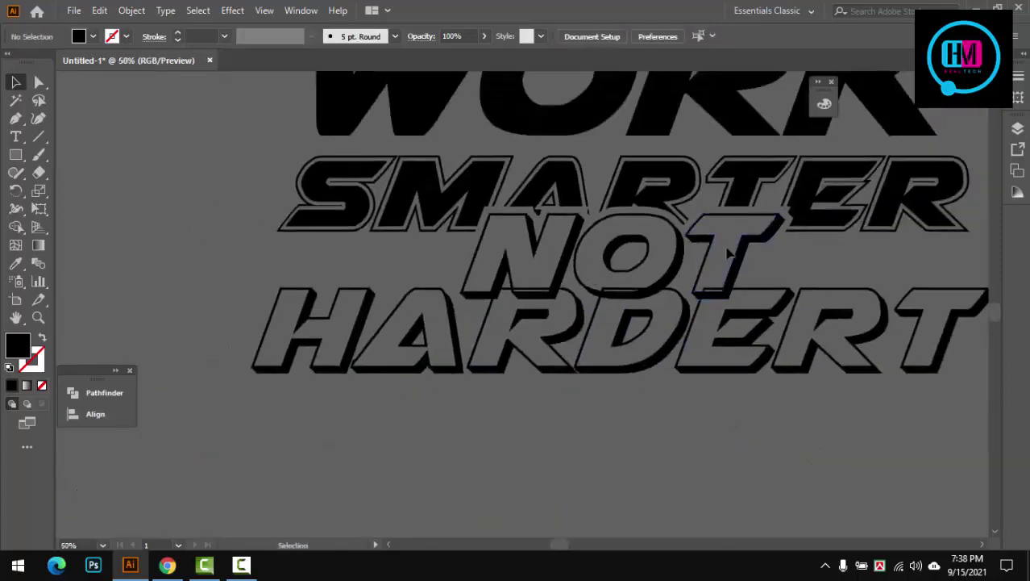
pyautogui.click(728, 258)
pyautogui.keyDown('shift'); pyautogui.click(672, 266); pyautogui.keyUp('shift')
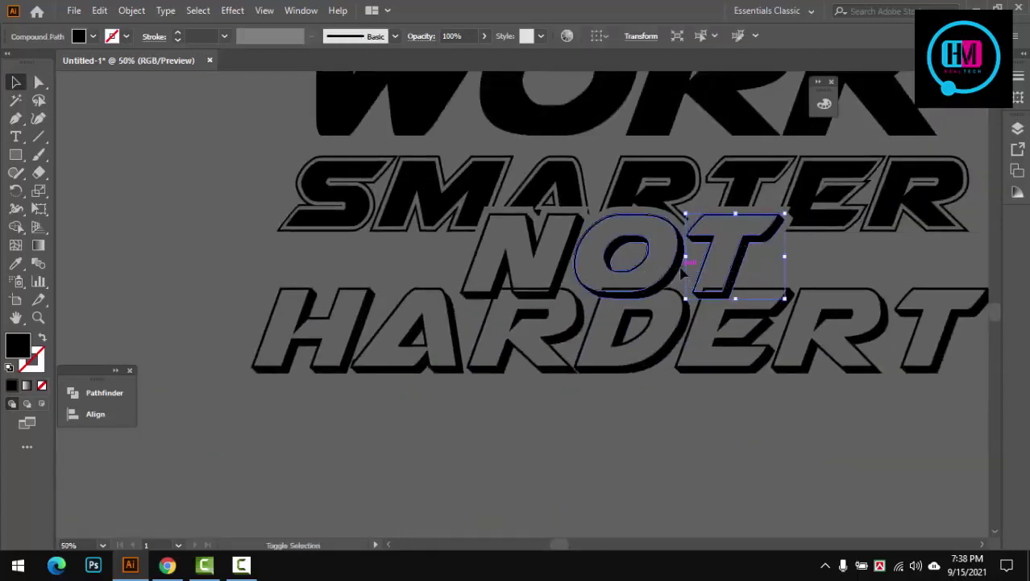
pyautogui.keyDown('shift'); pyautogui.click(563, 263); pyautogui.keyUp('shift')
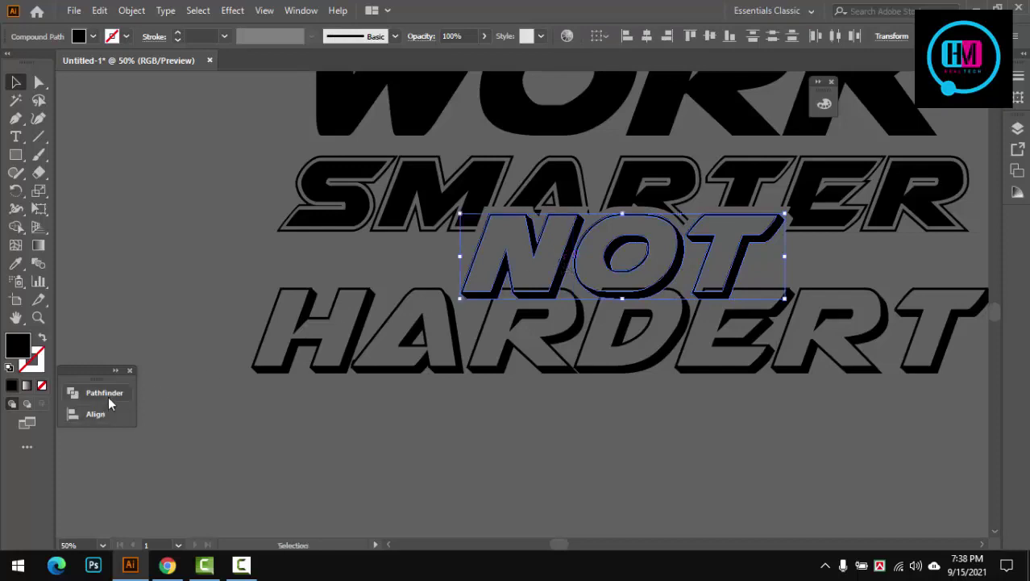
pyautogui.click(95, 393)
pyautogui.click(152, 426)
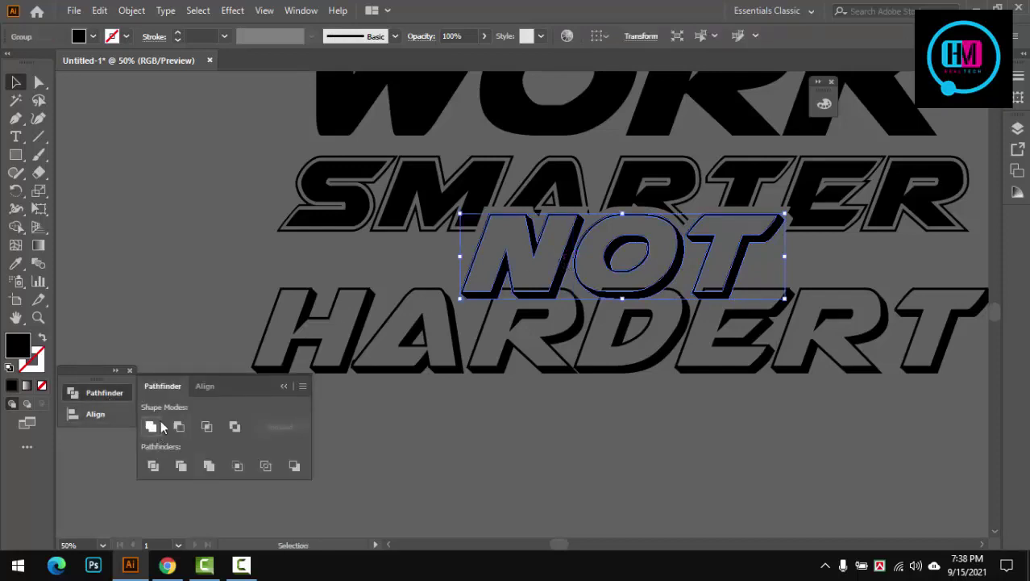
pyautogui.click(286, 386)
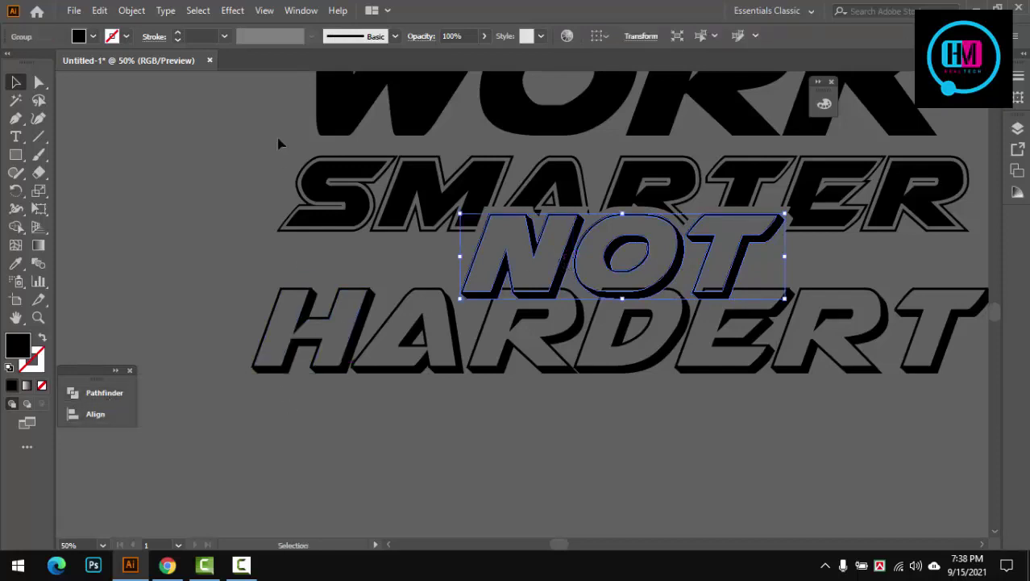
# Delete the small black triangle between the tops of the N and O
pyautogui.scroll(5, 534, 221)
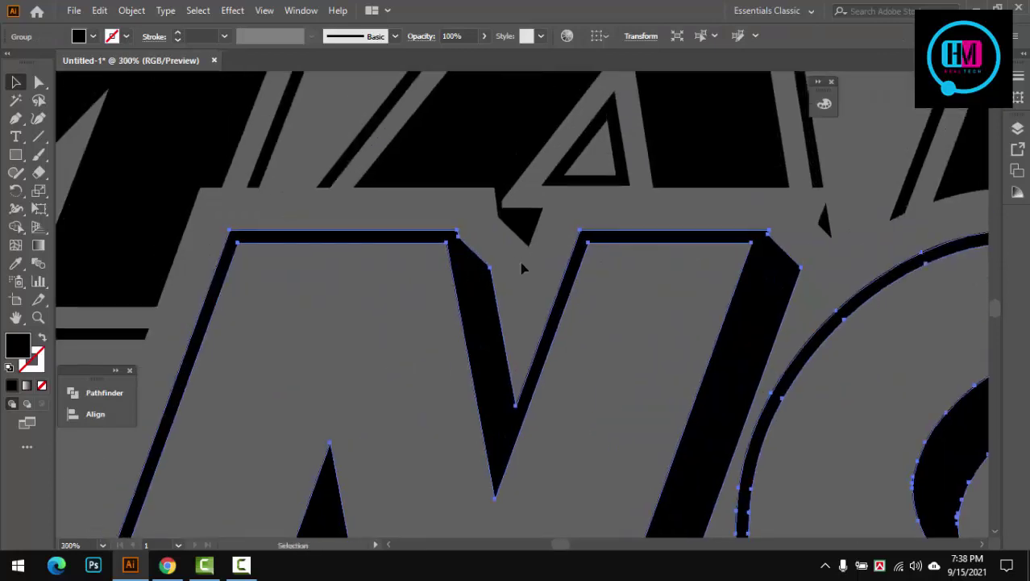
pyautogui.click(522, 269)
pyautogui.press('a')
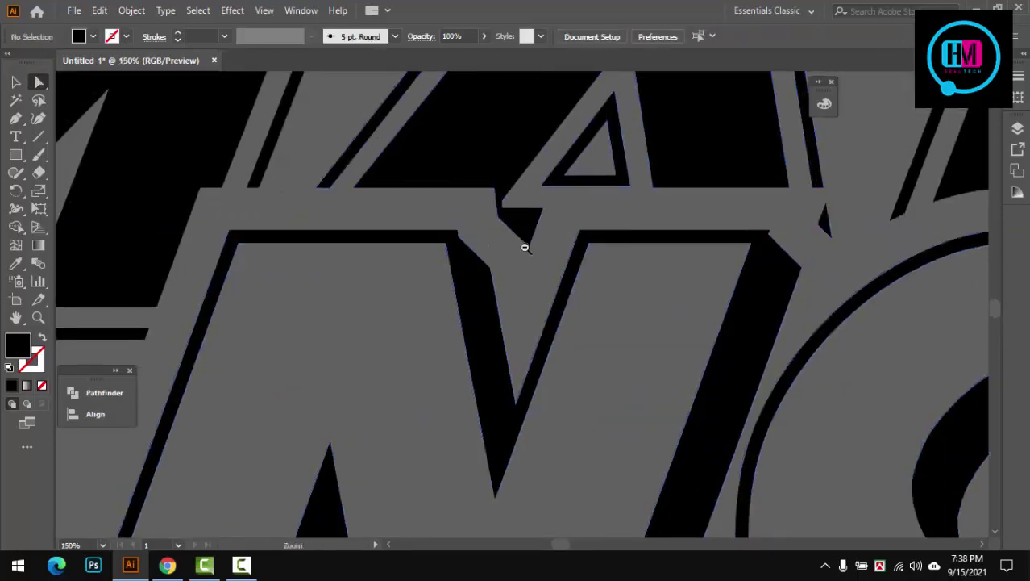
pyautogui.scroll(-3, 525, 248)
pyautogui.scroll(5, 569, 246)
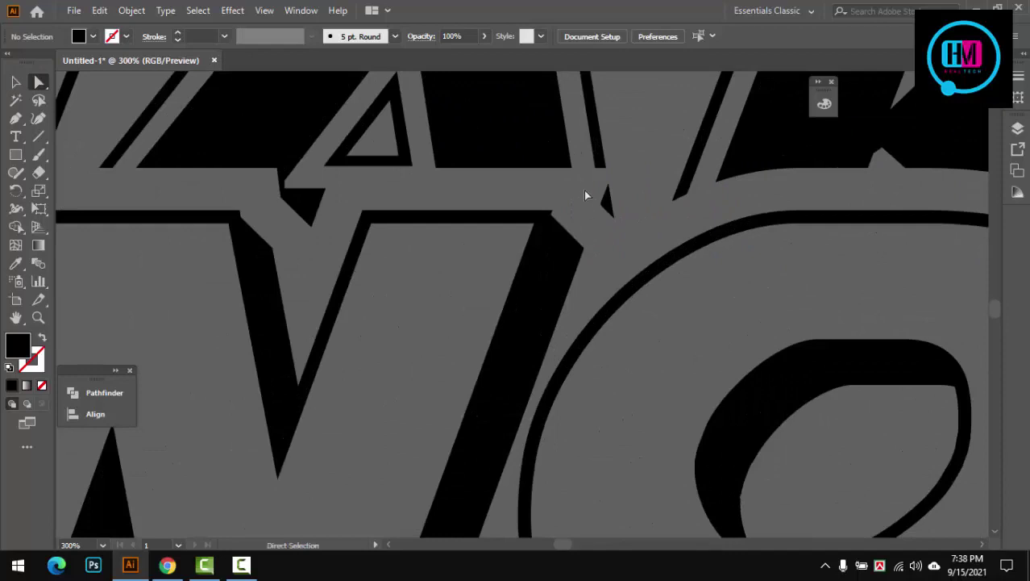
pyautogui.moveTo(586, 195); pyautogui.dragTo(637, 231)
pyautogui.press('Delete')
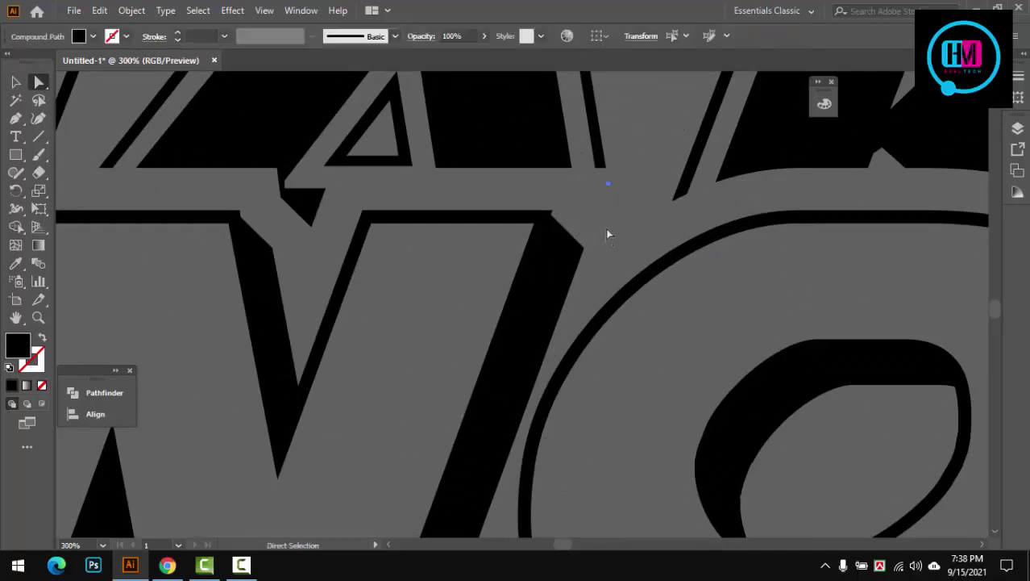
pyautogui.click(608, 232)
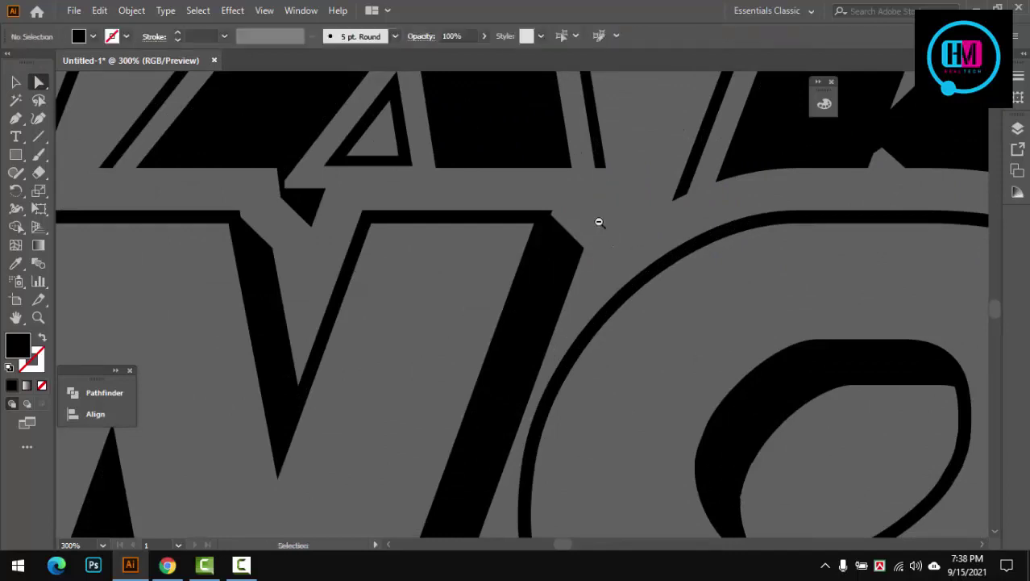
pyautogui.scroll(-4, 604, 234)
pyautogui.scroll(3, 623, 355)
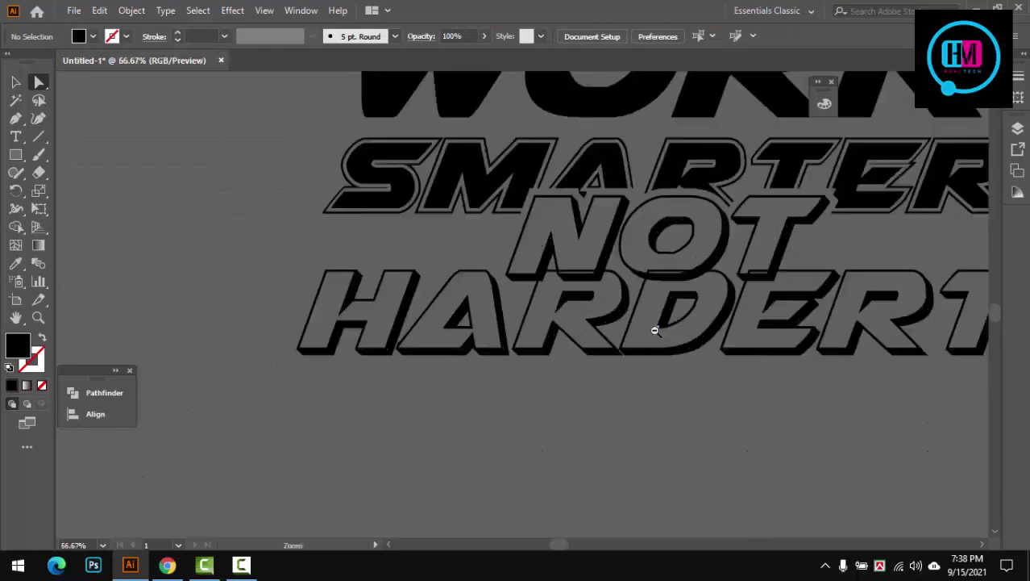
# Add a 12 px Miter-joined Offset Path around the NOT group, then select all artwork
pyautogui.press('v')
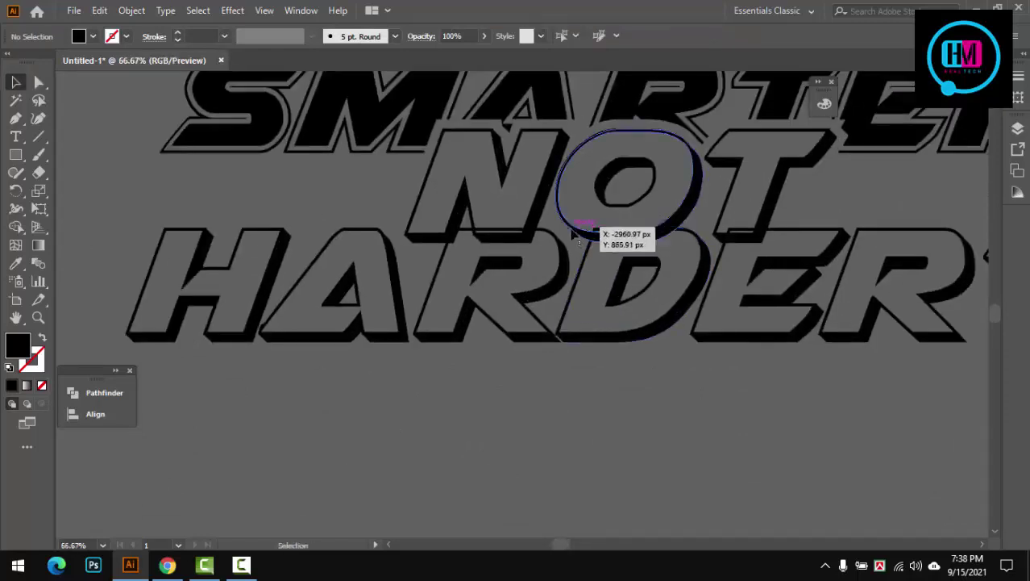
pyautogui.click(594, 235)
pyautogui.click(555, 293)
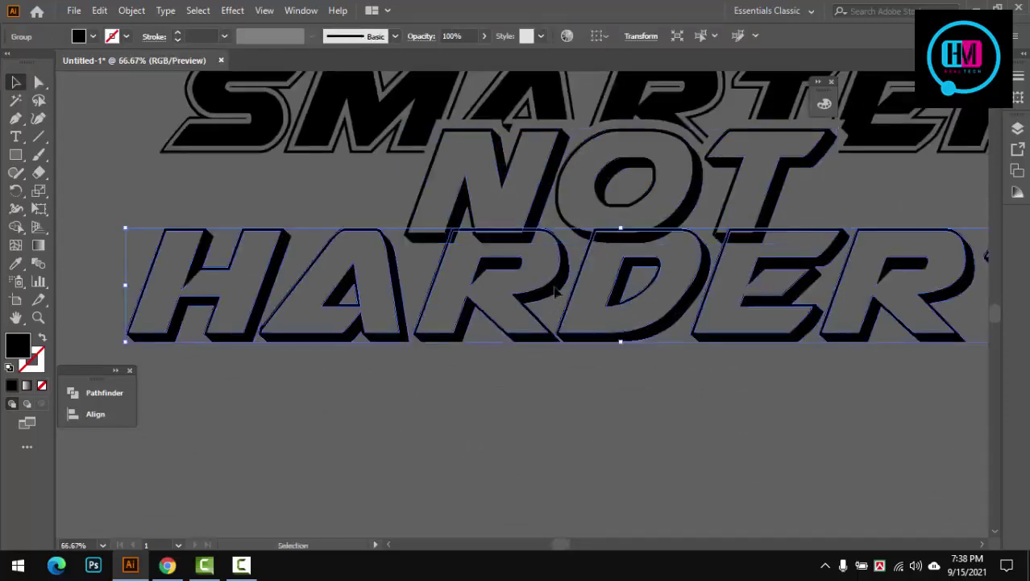
pyautogui.click(559, 375)
pyautogui.click(575, 223)
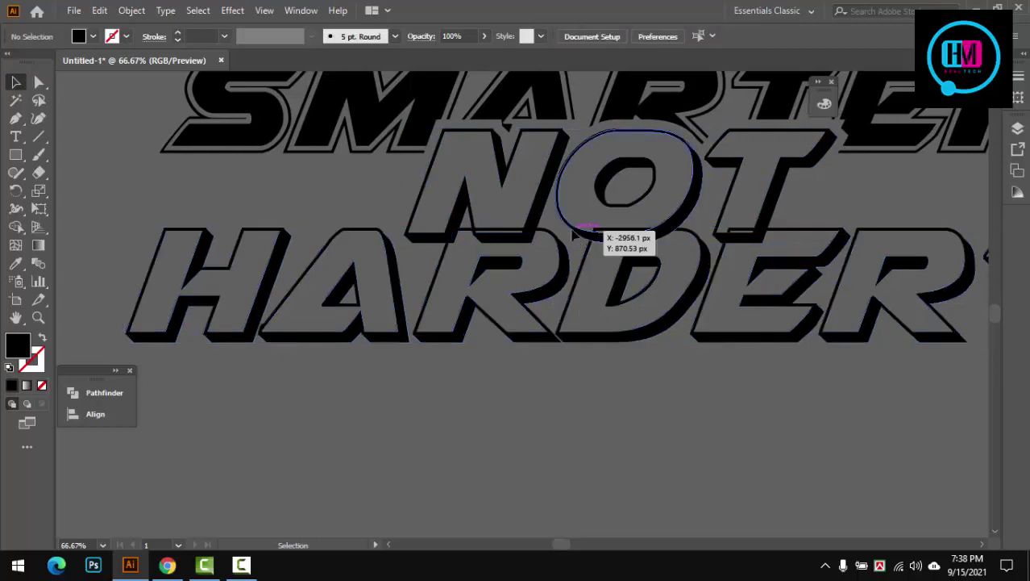
pyautogui.click(133, 11)
pyautogui.moveTo(186, 366)
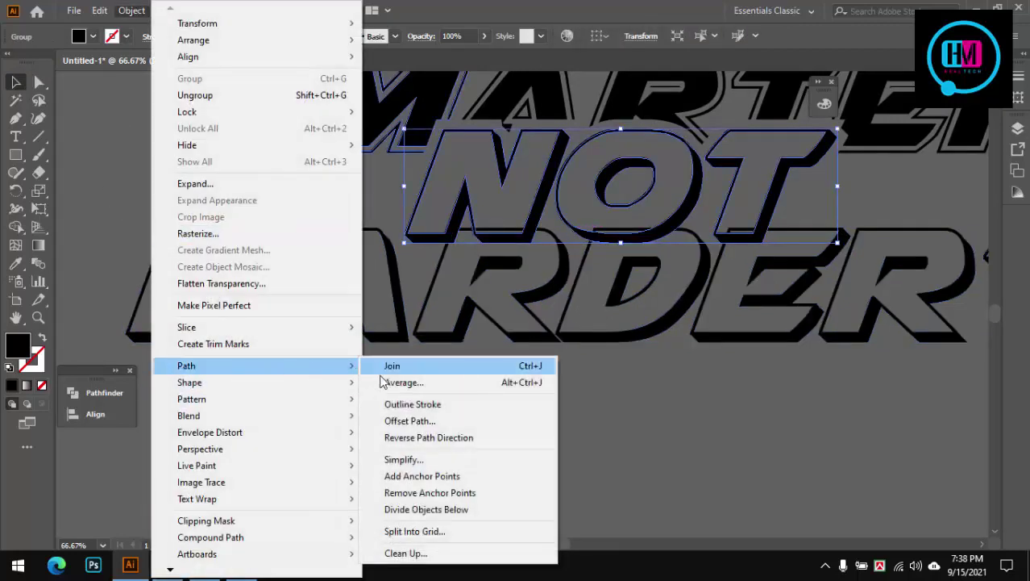
pyautogui.click(418, 422)
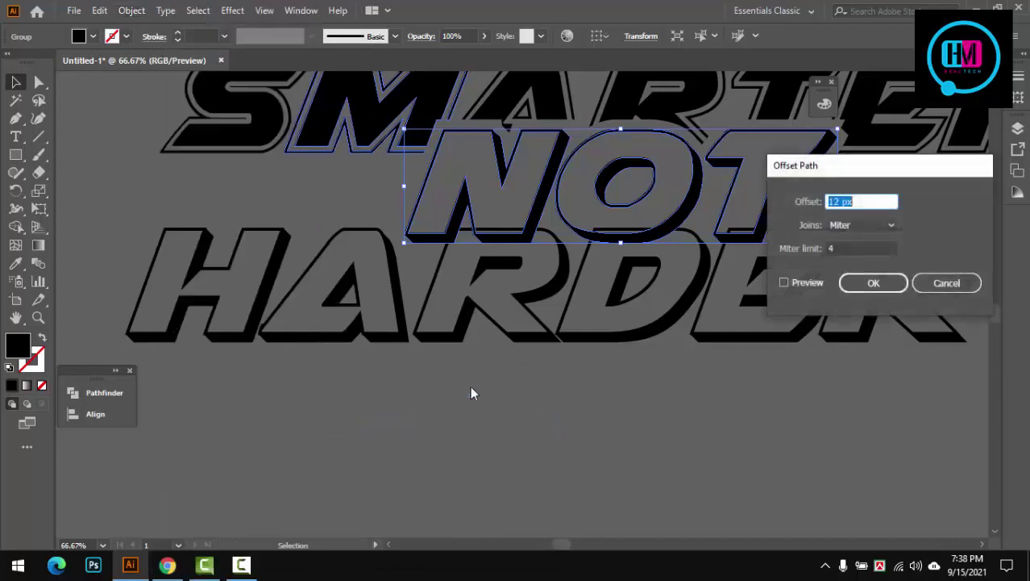
pyautogui.click(795, 283)
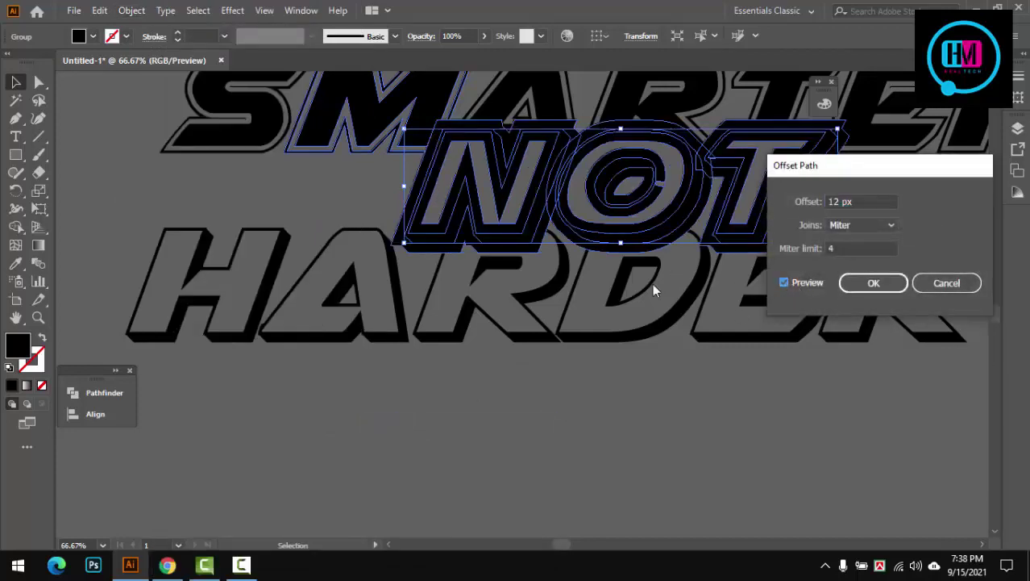
pyautogui.click(786, 283)
pyautogui.click(872, 284)
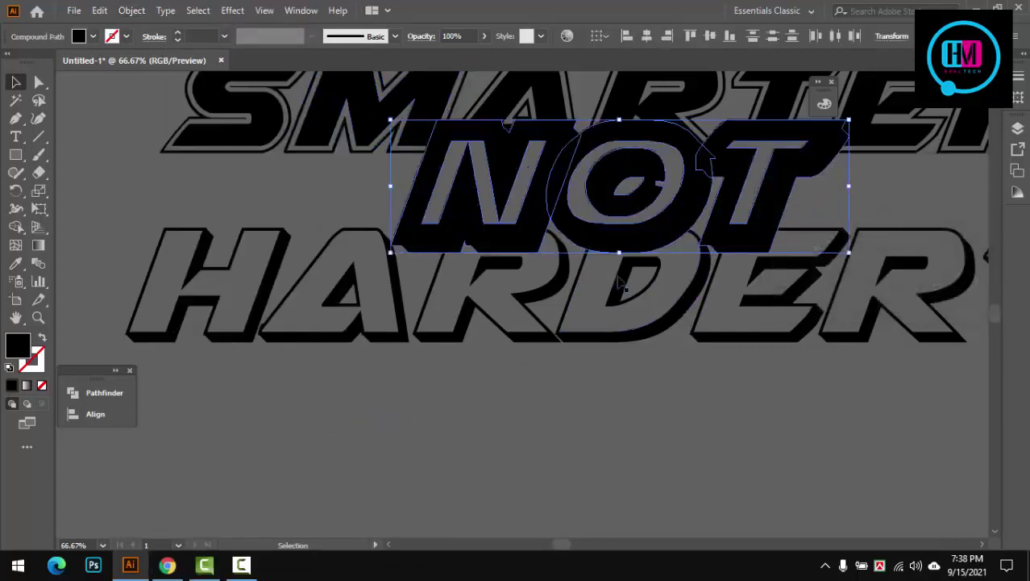
pyautogui.hotkey('ctrl', 'a')
# Zoom in on NOT and HARDER and merge the offset region around the top letters with Shape Builder
pyautogui.hotkey('ctrl', '+')
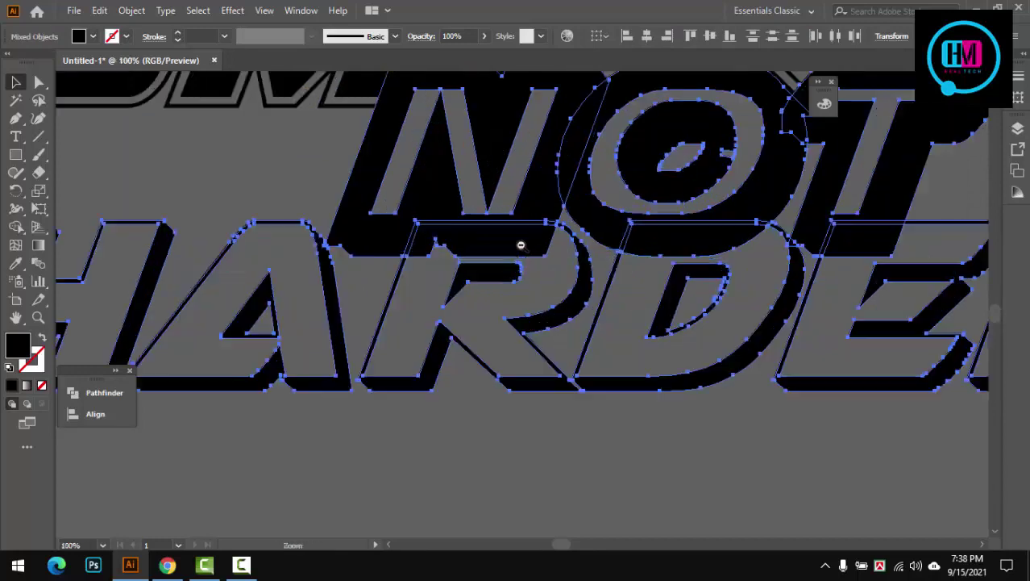
pyautogui.hotkey('ctrl', '+')
pyautogui.moveTo(515, 262); pyautogui.dragTo(479, 296)
pyautogui.hotkey('shift', 'm')
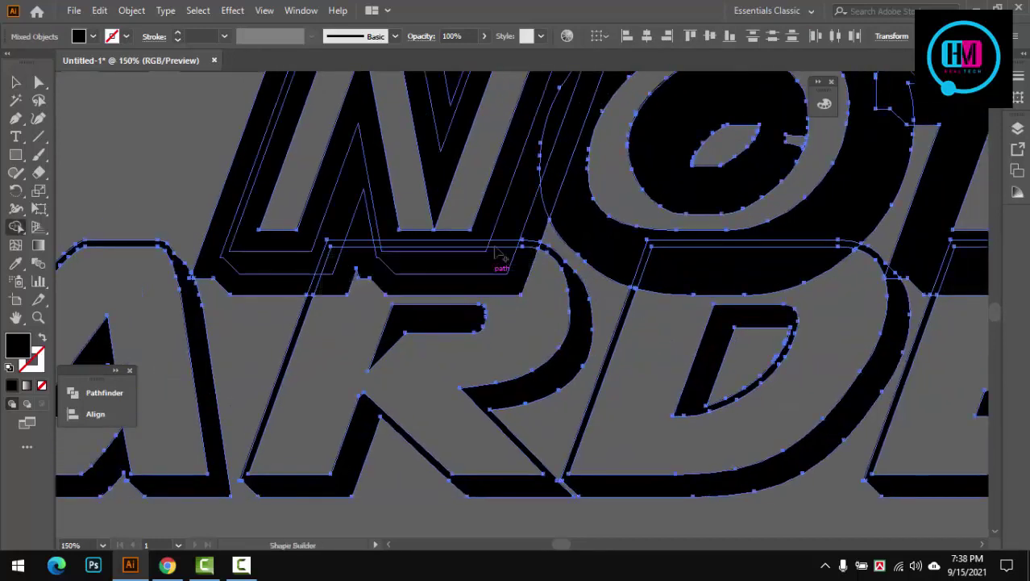
pyautogui.click(519, 281)
# Merge the offset regions around the O, across to the T, and along the arc
pyautogui.moveTo(537, 308); pyautogui.dragTo(334, 299)
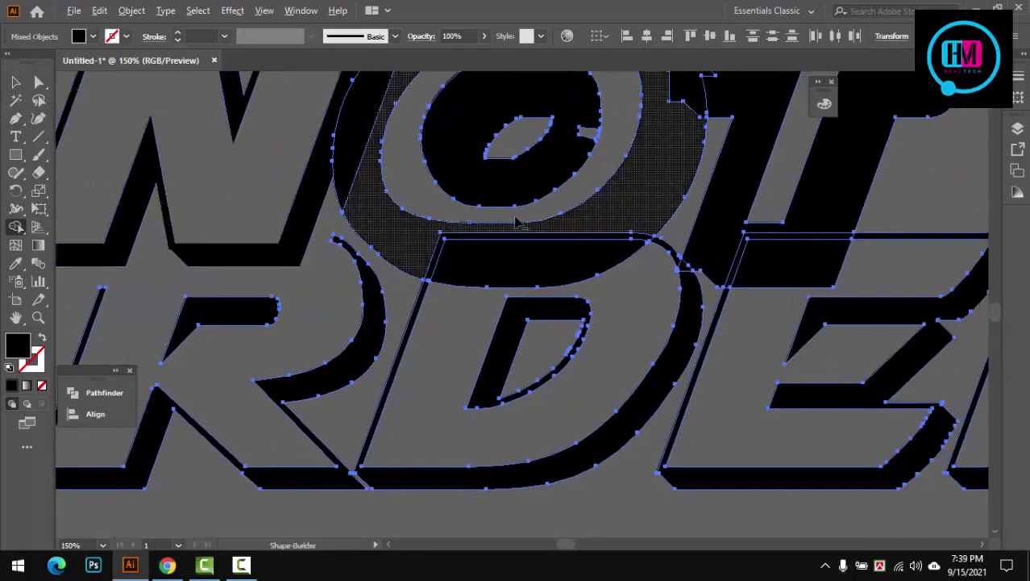
pyautogui.click(476, 292)
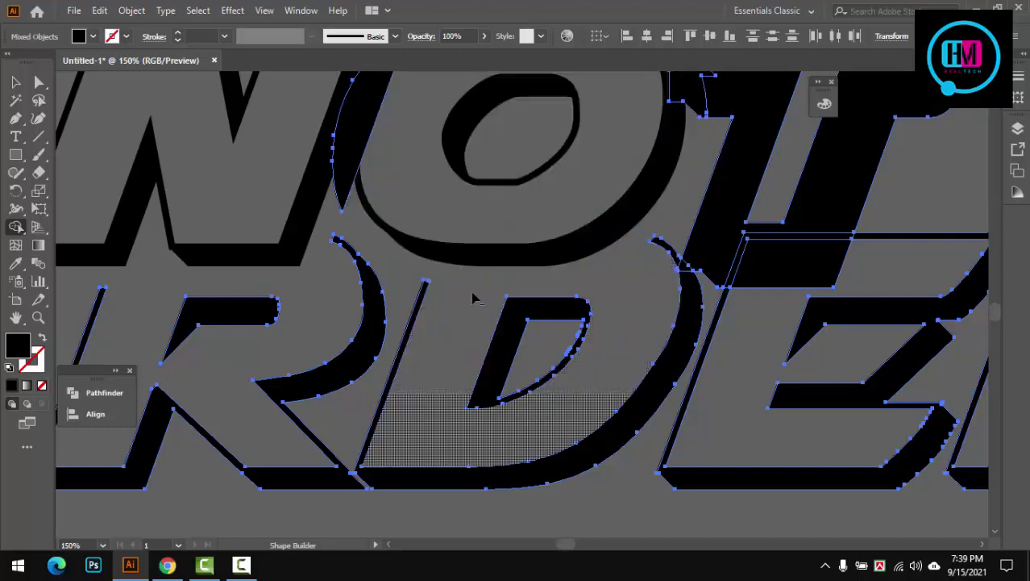
pyautogui.moveTo(521, 187)
pyautogui.mouseDown()
pyautogui.moveTo(524, 249)
pyautogui.moveTo(548, 175)
pyautogui.moveTo(529, 280)
pyautogui.mouseUp()
pyautogui.moveTo(399, 242)
pyautogui.mouseDown()
pyautogui.moveTo(781, 429)
pyautogui.moveTo(773, 450)
pyautogui.mouseUp()
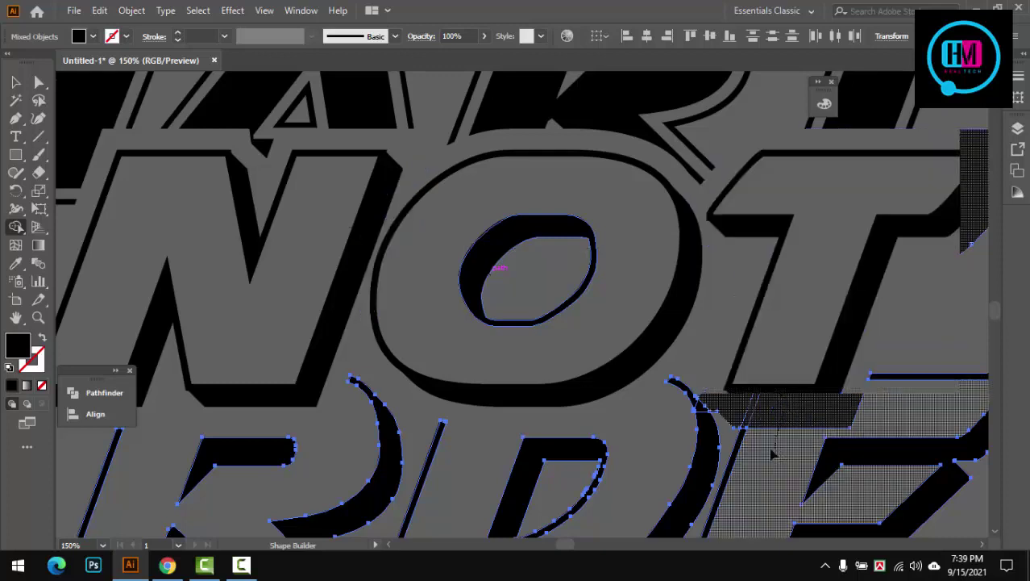
pyautogui.moveTo(771, 322); pyautogui.dragTo(710, 303)
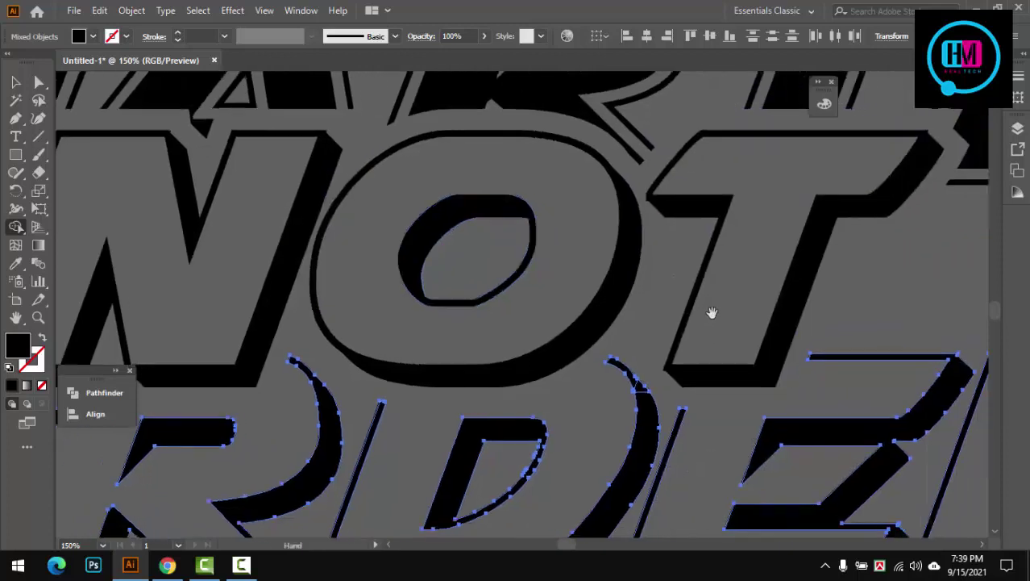
pyautogui.moveTo(657, 343)
pyautogui.mouseDown()
pyautogui.moveTo(610, 393)
pyautogui.moveTo(623, 391)
pyautogui.mouseUp()
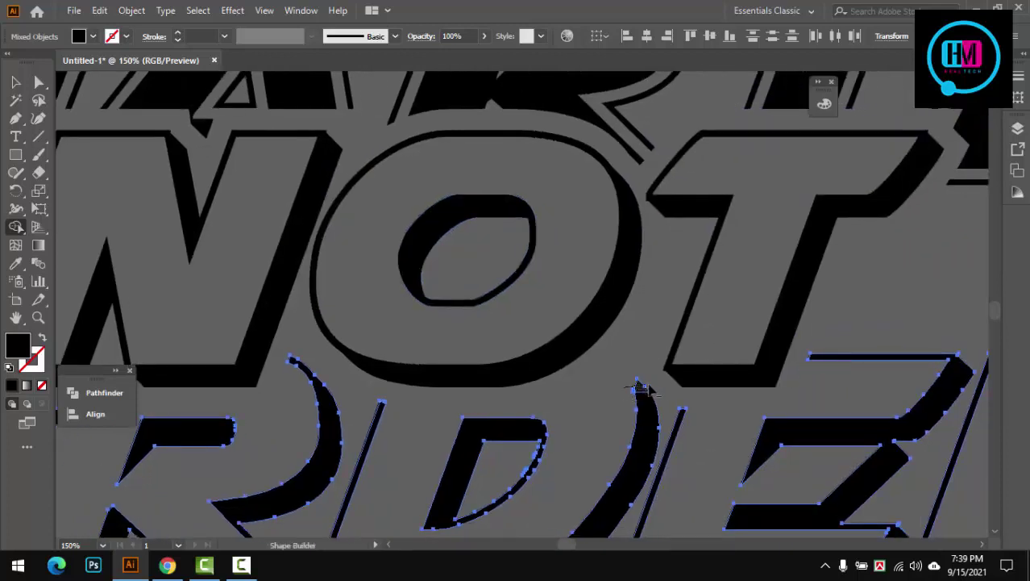
# Zoom out to check the whole lettering, then zoom in on the R and D of HARDER
pyautogui.hotkey('ctrl', 'alt', 'space')
pyautogui.keyDown('ctrl'); pyautogui.keyDown('alt'); pyautogui.click(744, 298); pyautogui.keyUp('alt'); pyautogui.keyUp('ctrl')
pyautogui.keyDown('ctrl'); pyautogui.keyDown('alt'); pyautogui.click(710, 322); pyautogui.keyUp('alt'); pyautogui.keyUp('ctrl')
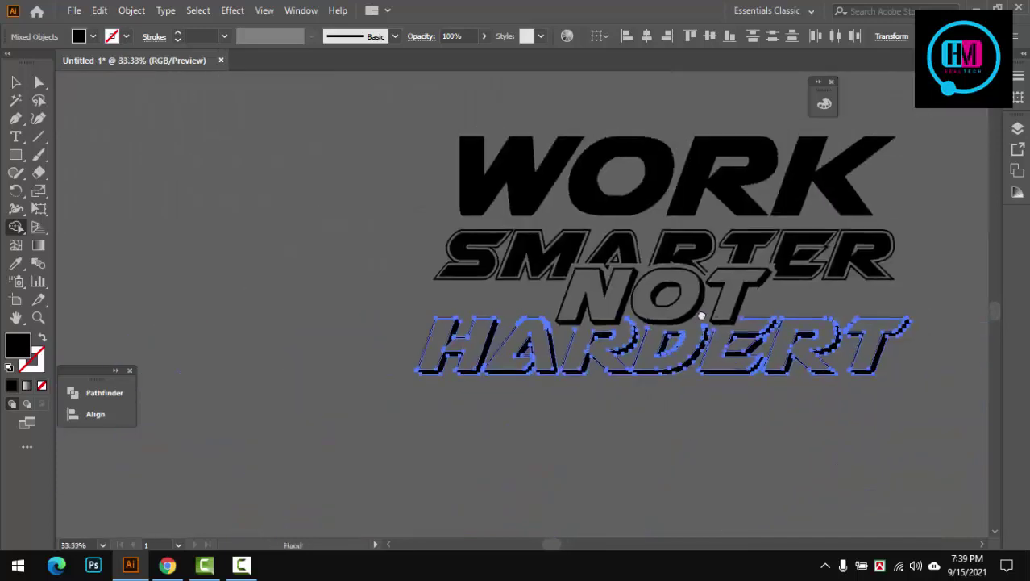
pyautogui.keyDown('ctrl'); pyautogui.click(673, 319); pyautogui.keyUp('ctrl')
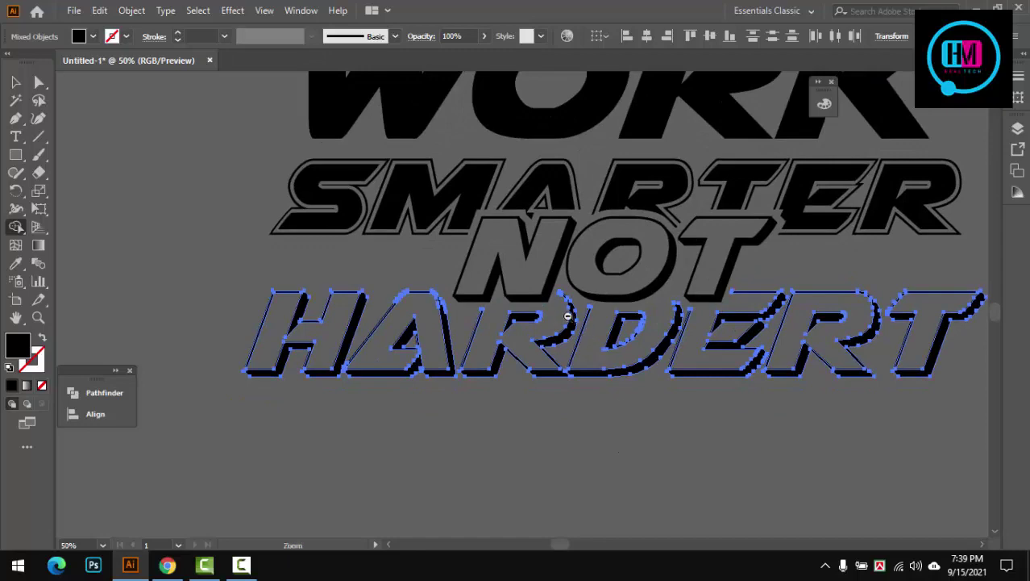
pyautogui.keyDown('ctrl'); pyautogui.click(567, 309); pyautogui.keyUp('ctrl')
pyautogui.moveTo(548, 299); pyautogui.dragTo(577, 295)
pyautogui.scroll(-2, 577, 294)
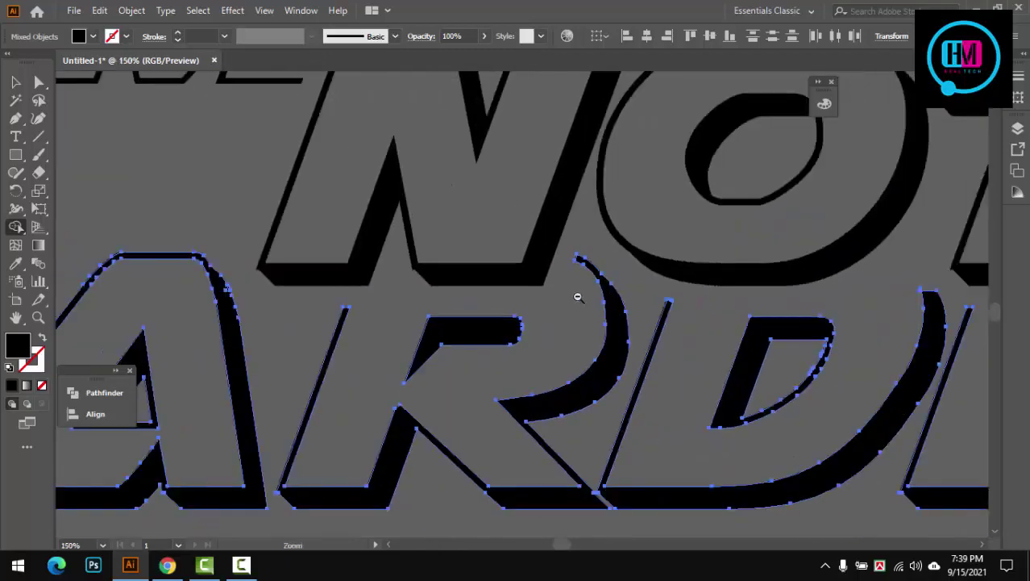
pyautogui.scroll(-1, 597, 359)
pyautogui.scroll(-1, 589, 348)
# Return to the Selection tool, deselect HARDERT, and scroll to review the merged outlines
pyautogui.press('v')
pyautogui.click(617, 371)
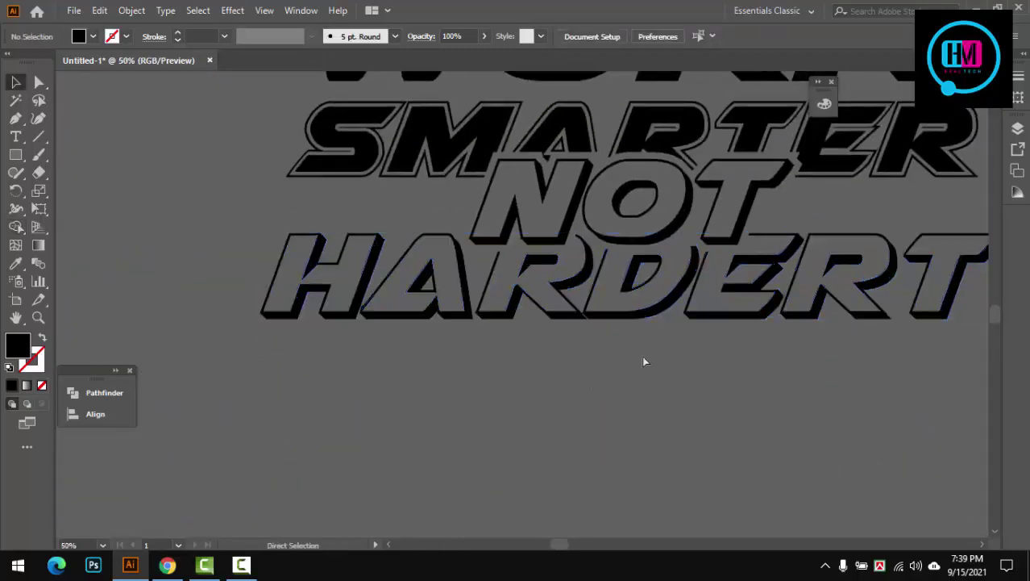
pyautogui.scroll(1, 648, 250)
pyautogui.scroll(1, 648, 251)
pyautogui.scroll(-1, 648, 251)
pyautogui.scroll(-1, 661, 253)
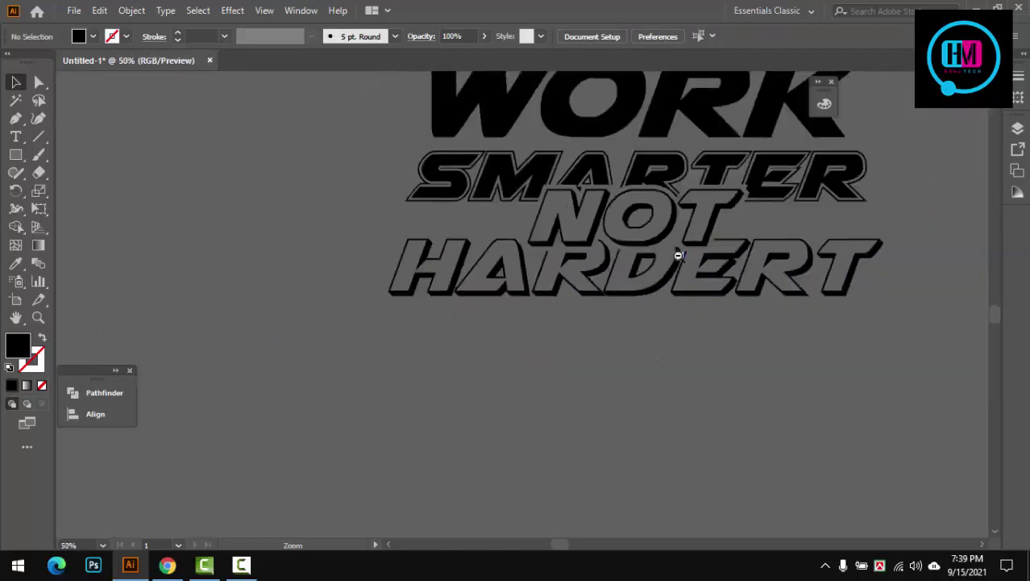
pyautogui.scroll(2, 678, 256)
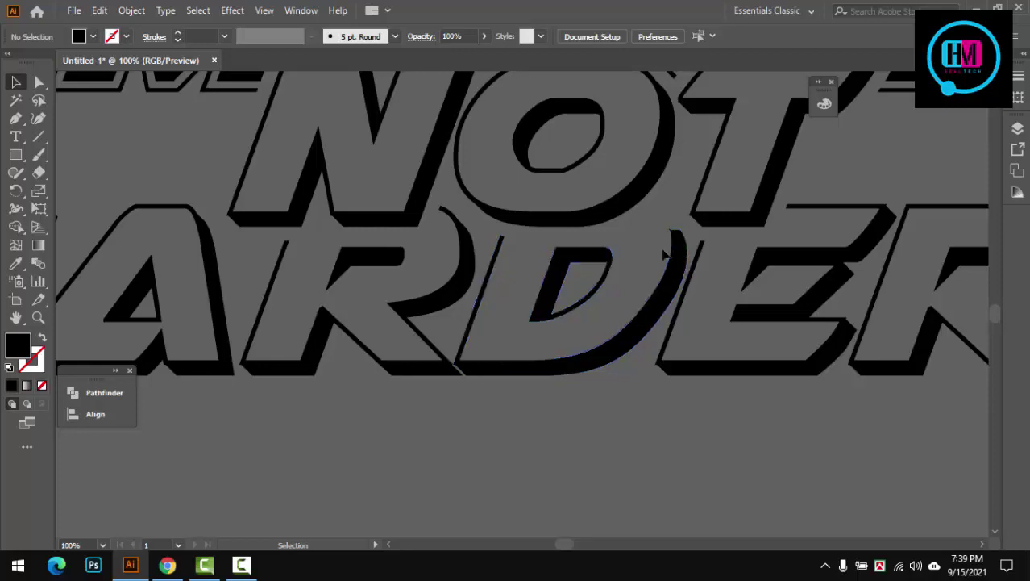
# Marquee the stray triangle's anchors with Direct Selection and delete them
pyautogui.scroll(2, 665, 236)
pyautogui.scroll(3, 676, 221)
pyautogui.scroll(2, 676, 218)
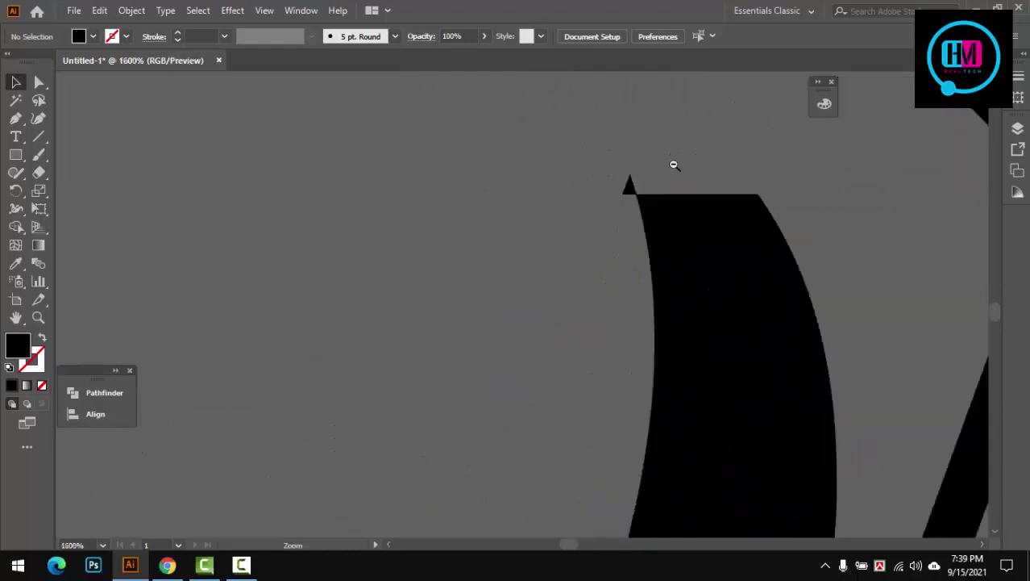
pyautogui.scroll(1, 674, 166)
pyautogui.scroll(1, 640, 178)
pyautogui.press('a')
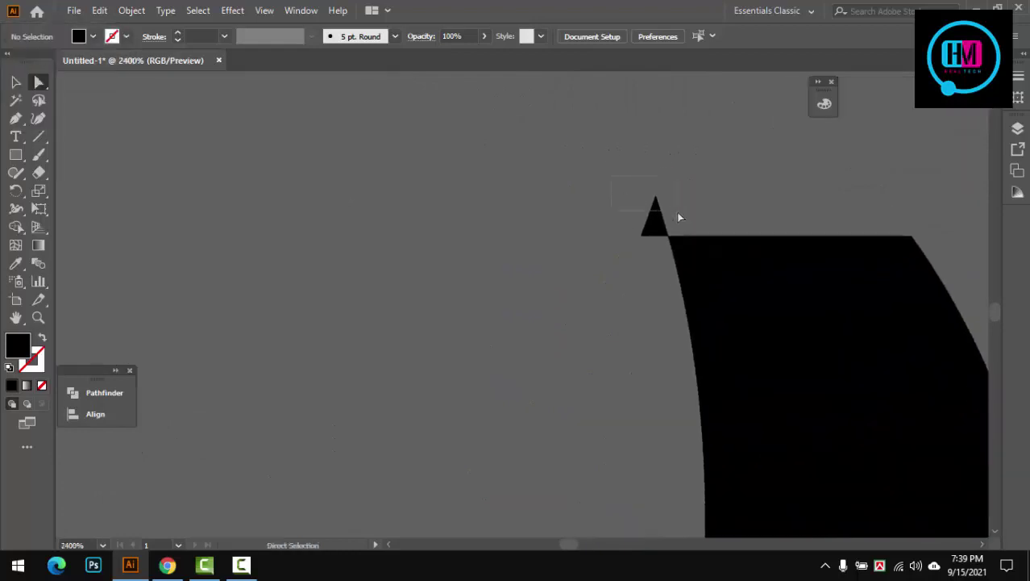
pyautogui.moveTo(623, 188); pyautogui.dragTo(678, 211)
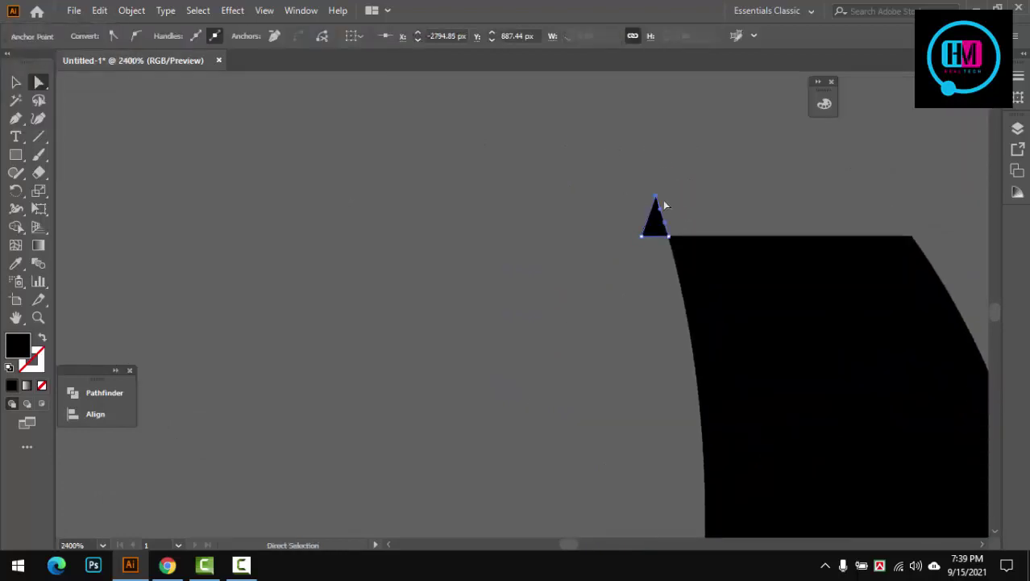
pyautogui.press('Delete')
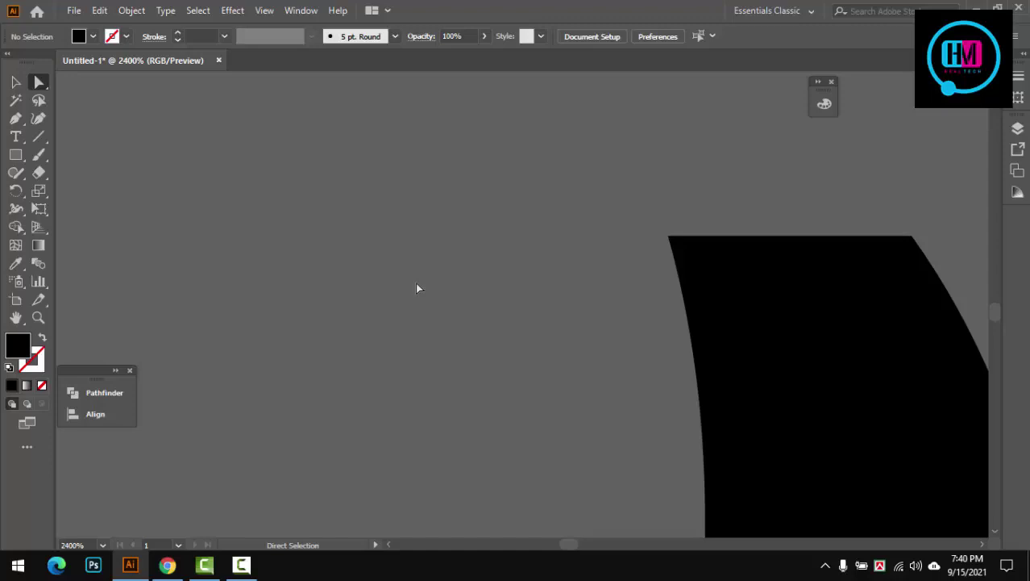
pyautogui.press('ctrl')
pyautogui.scroll(-3, 536, 289)
pyautogui.scroll(-3, 535, 294)
pyautogui.scroll(-3, 536, 293)
pyautogui.scroll(-3, 540, 409)
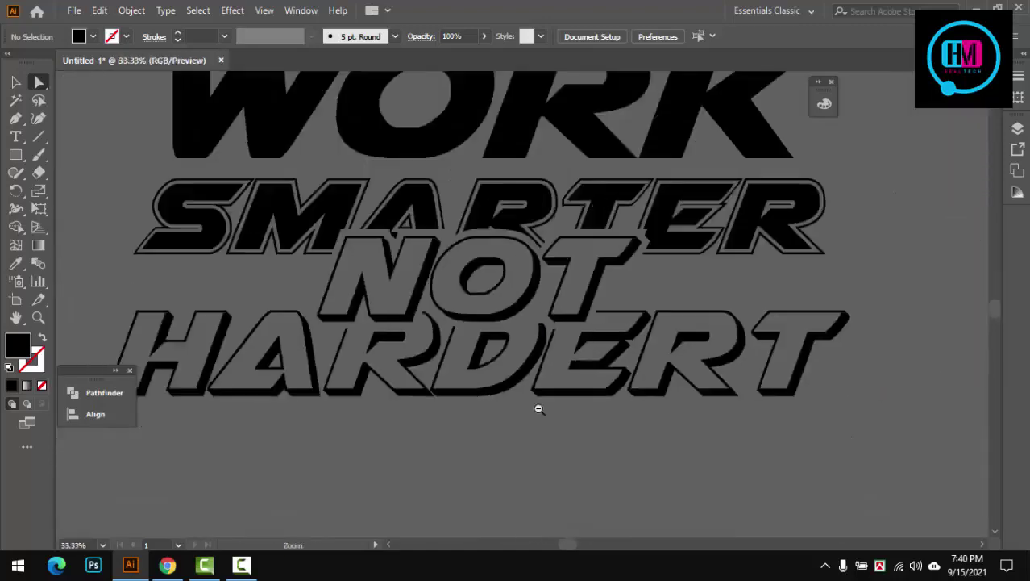
pyautogui.scroll(-3, 539, 409)
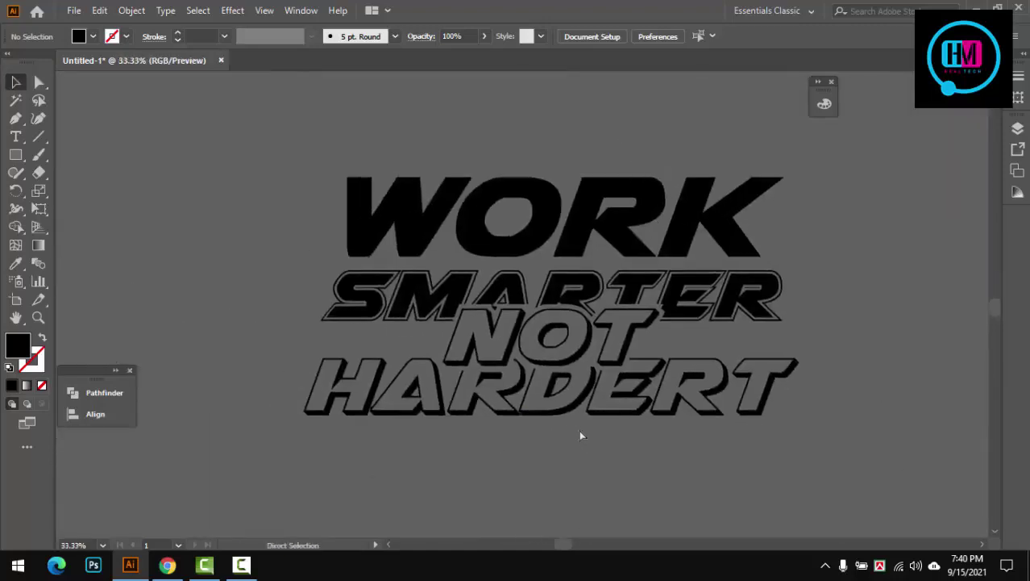
pyautogui.scroll(3, 552, 267)
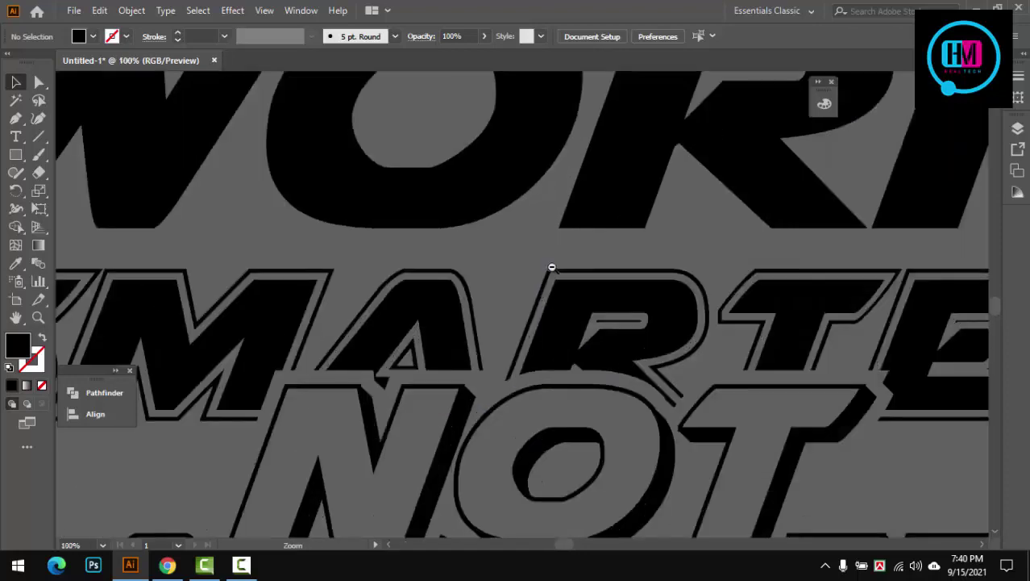
pyautogui.scroll(2, 552, 267)
pyautogui.scroll(-5, 552, 267)
pyautogui.scroll(2, 551, 339)
pyautogui.scroll(2, 552, 339)
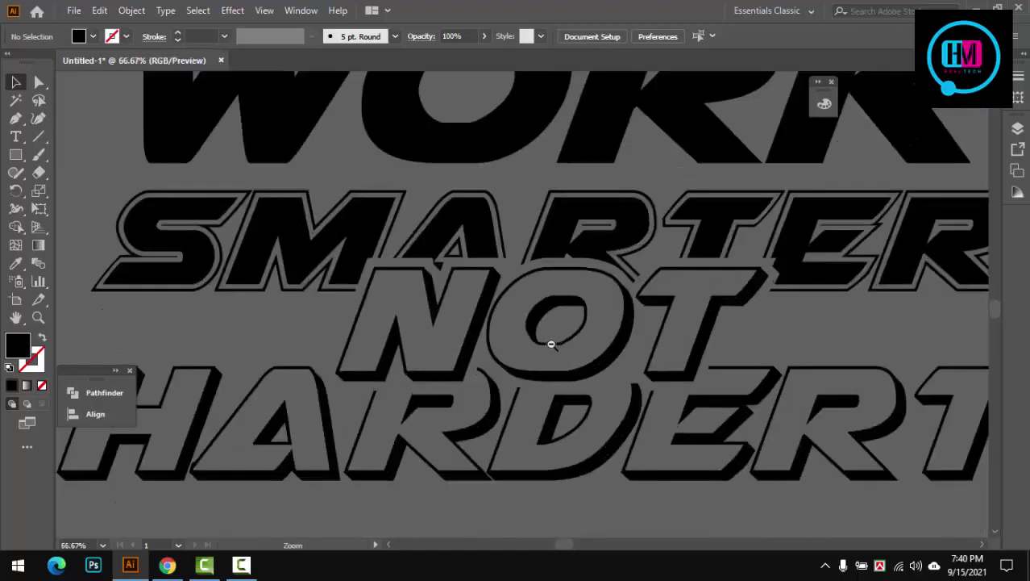
pyautogui.scroll(-4, 552, 345)
pyautogui.scroll(-1, 551, 344)
pyautogui.scroll(-2, 591, 367)
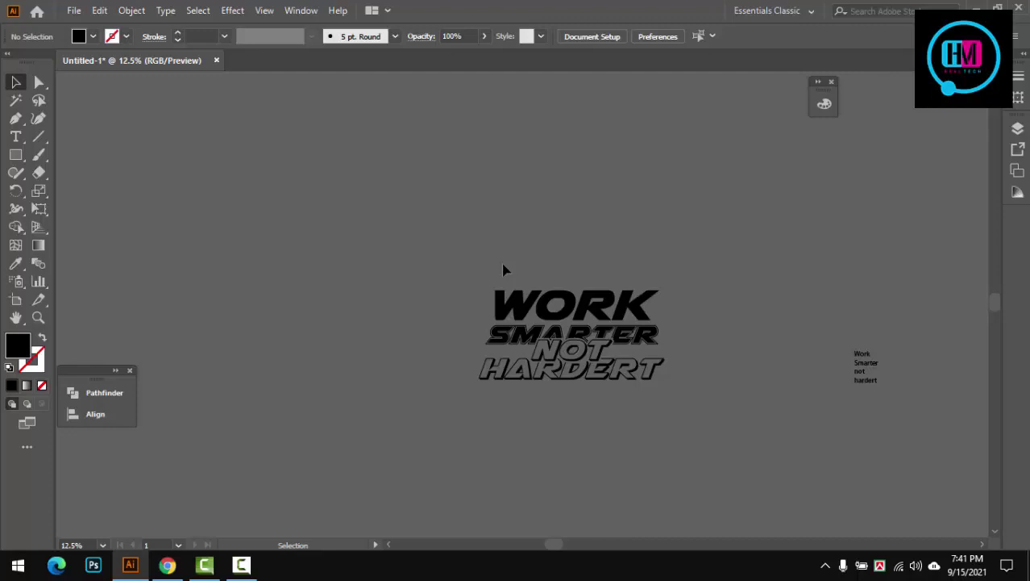
pyautogui.press('a')
pyautogui.hotkey('ctrl', 's')
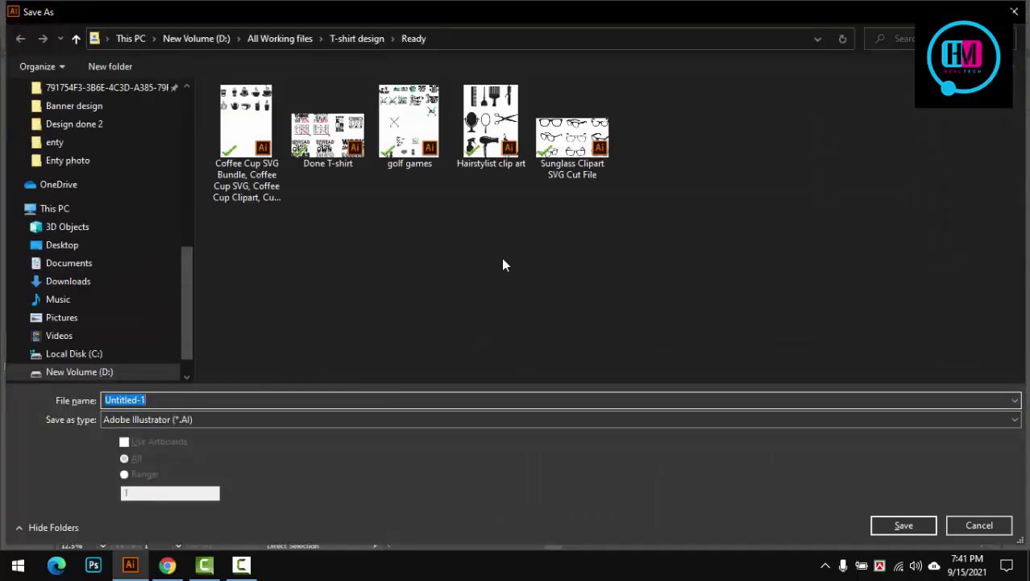
pyautogui.click(978, 525)
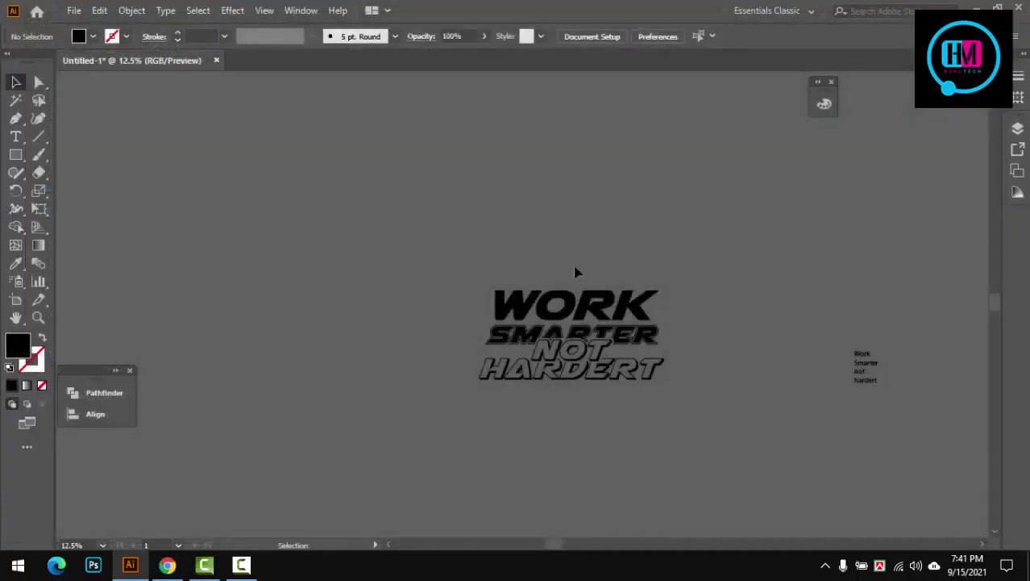
# Select the whole stacked lettering and apply Pathfinder Unite
pyautogui.moveTo(441, 212); pyautogui.dragTo(736, 427)
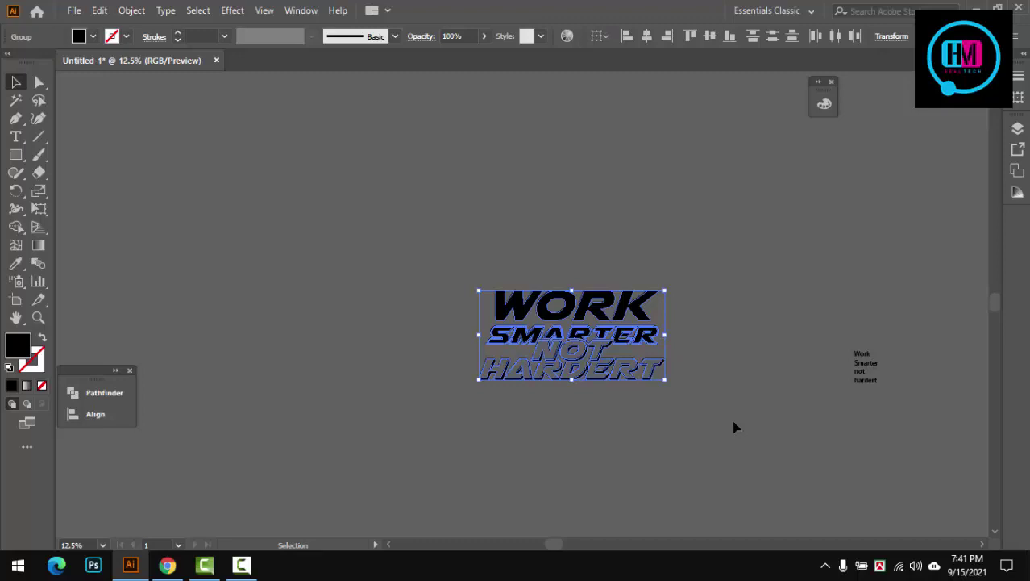
pyautogui.click(733, 426)
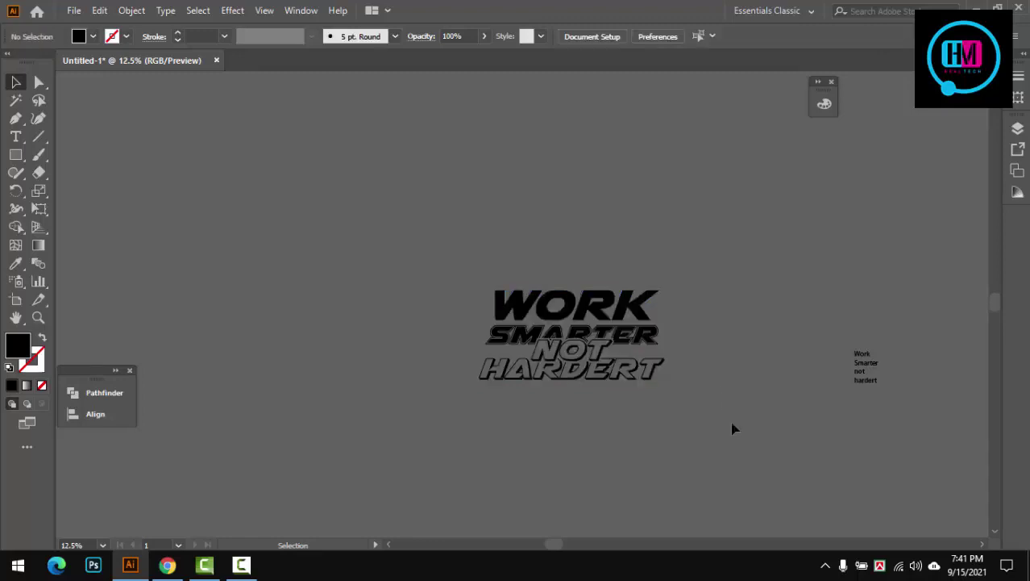
pyautogui.click(596, 356)
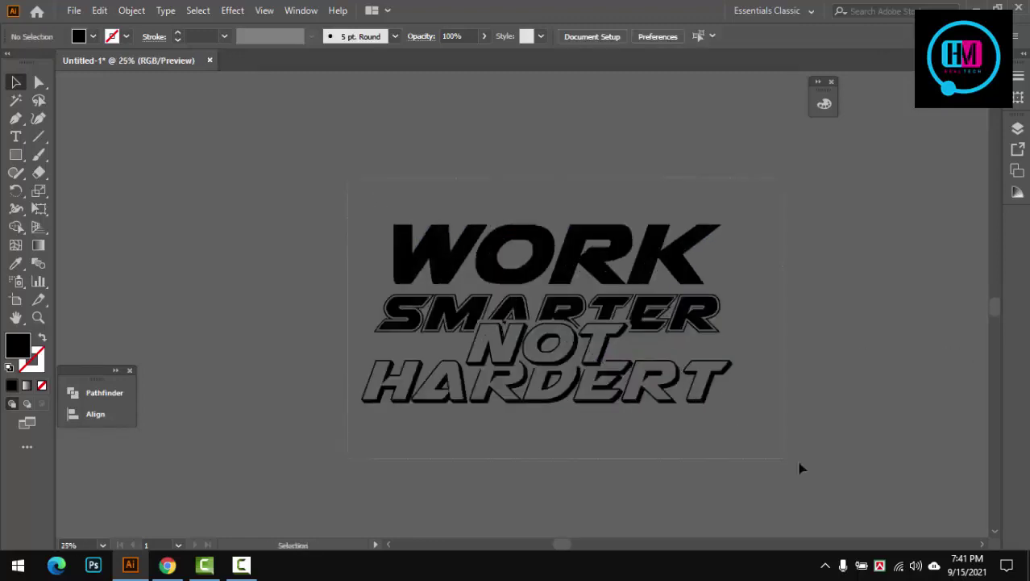
pyautogui.moveTo(350, 182); pyautogui.dragTo(802, 466)
pyautogui.click(98, 392)
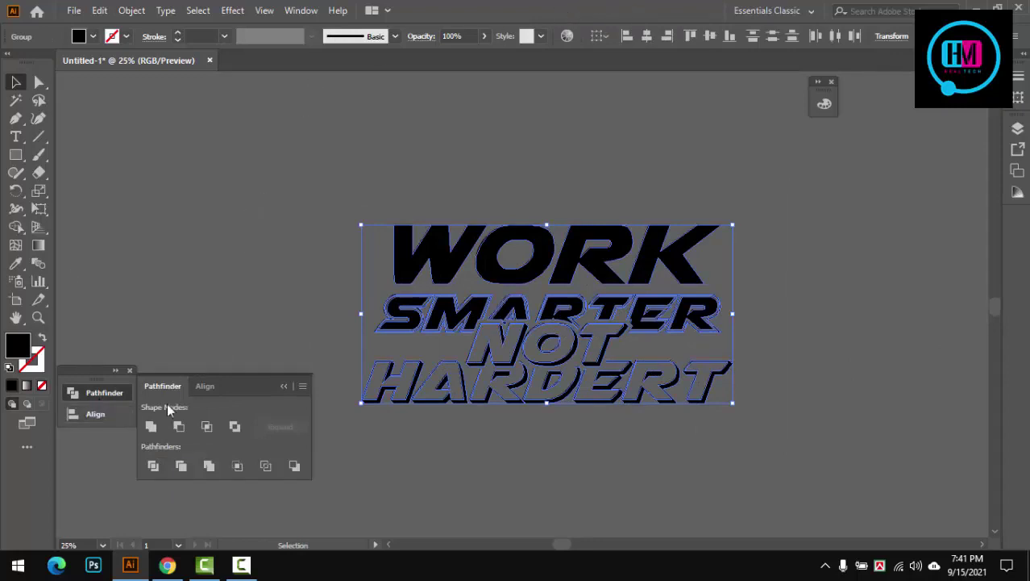
pyautogui.click(155, 427)
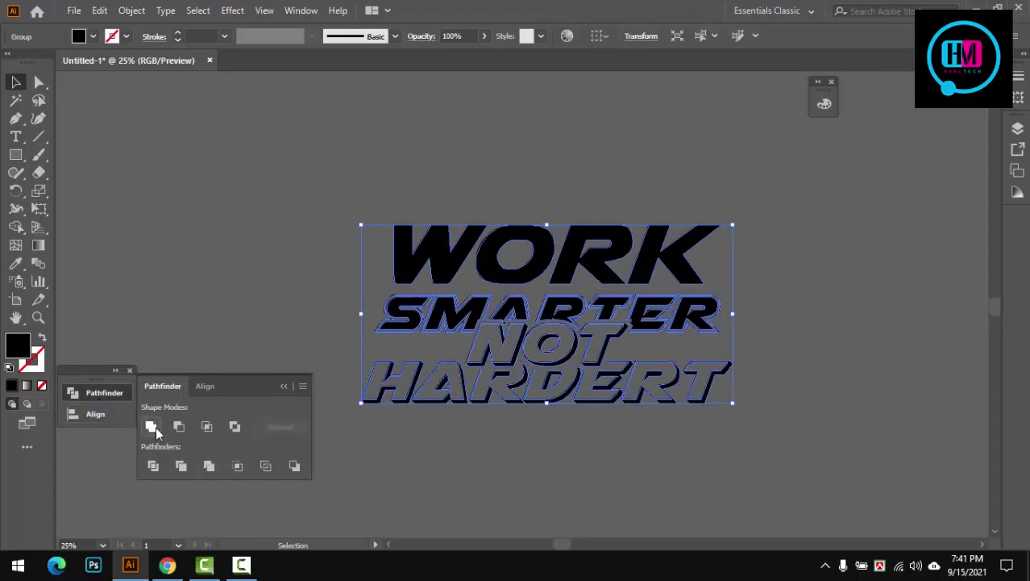
# Close the Pathfinder panel, shift the lettering slightly up and right, then zoom out
pyautogui.click(284, 385)
pyautogui.click(282, 246)
pyautogui.moveTo(611, 242)
pyautogui.mouseDown()
pyautogui.moveTo(624, 209)
pyautogui.moveTo(535, 226)
pyautogui.mouseUp()
pyautogui.click(620, 187)
pyautogui.hotkey('ctrl', '-')
pyautogui.hotkey('ctrl', '-')
pyautogui.hotkey('ctrl', '-')
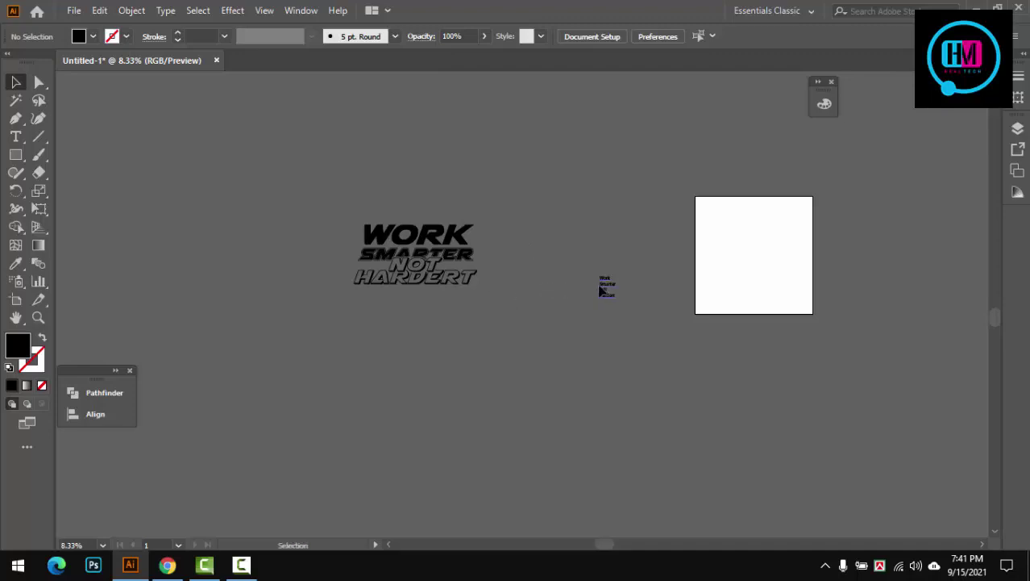
# Move the reference text beside the lettering and drag the lettering onto the white square artboard
pyautogui.moveTo(602, 286)
pyautogui.mouseDown()
pyautogui.moveTo(516, 242)
pyautogui.moveTo(505, 333)
pyautogui.mouseUp()
pyautogui.click(505, 333)
pyautogui.hotkey('ctrl', '+')
pyautogui.hotkey('ctrl', '+')
pyautogui.hotkey('ctrl', '+')
pyautogui.moveTo(466, 248); pyautogui.dragTo(592, 242)
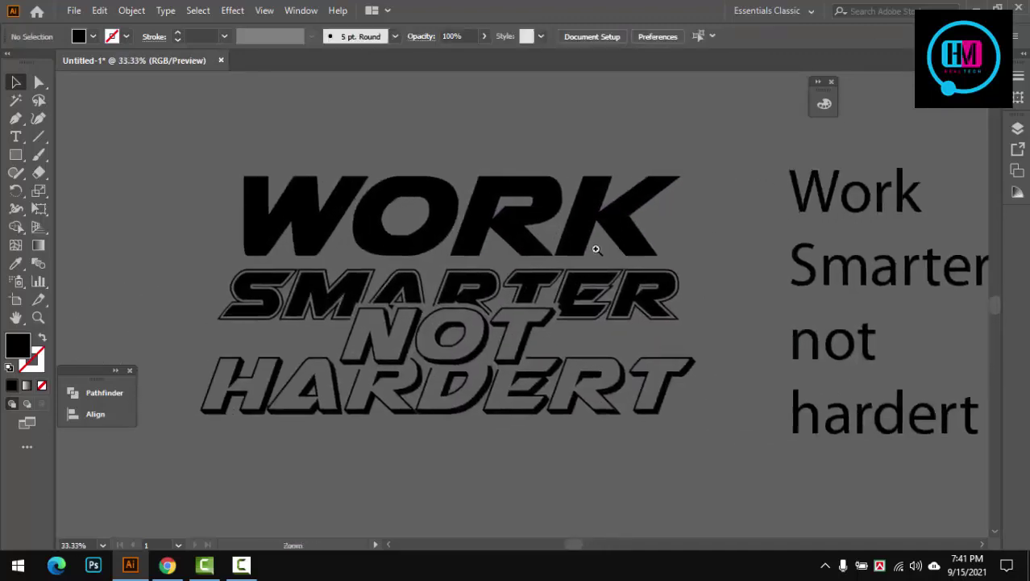
pyautogui.hotkey('ctrl', '-')
pyautogui.hotkey('ctrl', '-')
pyautogui.click(533, 274)
pyautogui.scroll(-3, 532, 274)
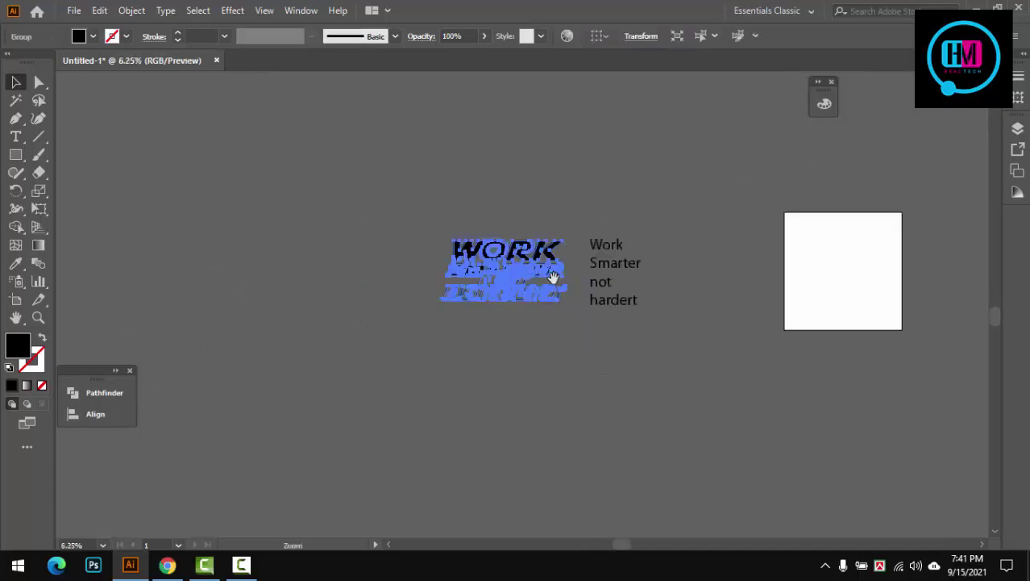
pyautogui.hscroll(3, 551, 271)
pyautogui.moveTo(362, 285); pyautogui.dragTo(584, 283)
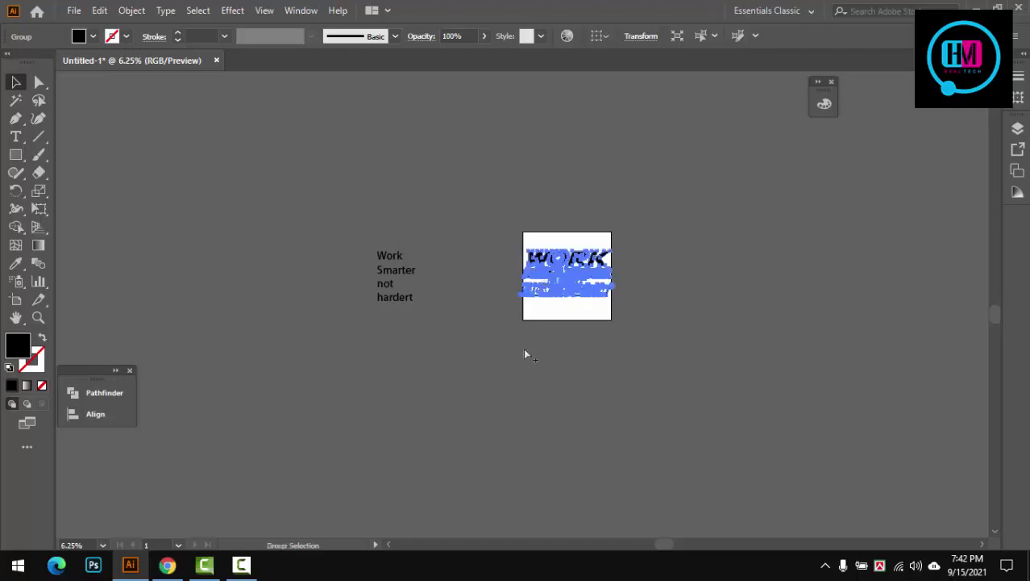
# Scale the stacked lettering down to fit the artboard
pyautogui.scroll(2, 526, 355)
pyautogui.scroll(2, 565, 306)
pyautogui.moveTo(710, 284); pyautogui.dragTo(663, 284)
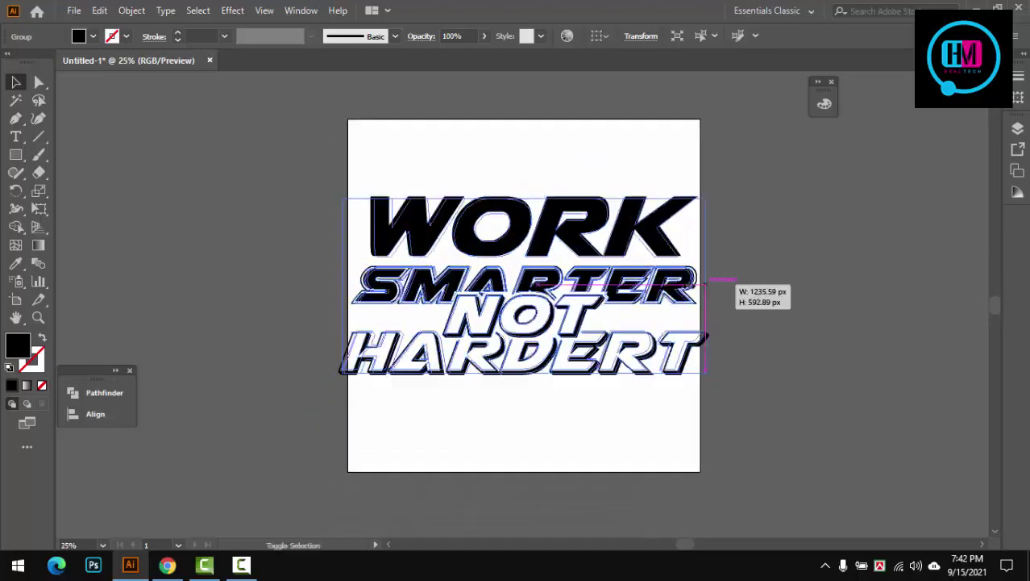
pyautogui.click(718, 306)
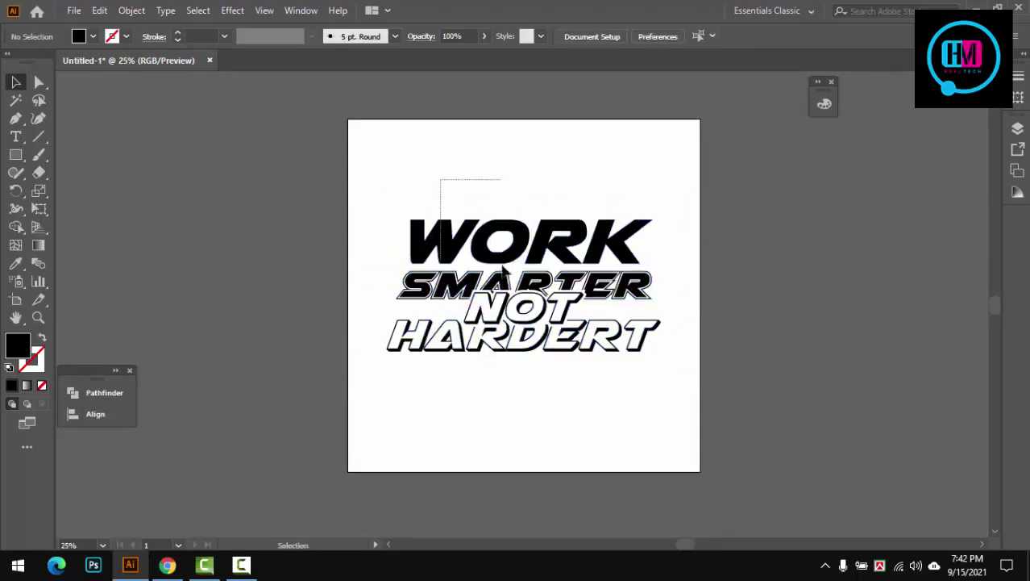
# Align the lettering to the artboard with Horizontal and Vertical Align Center
pyautogui.moveTo(437, 180); pyautogui.dragTo(506, 271)
pyautogui.click(88, 414)
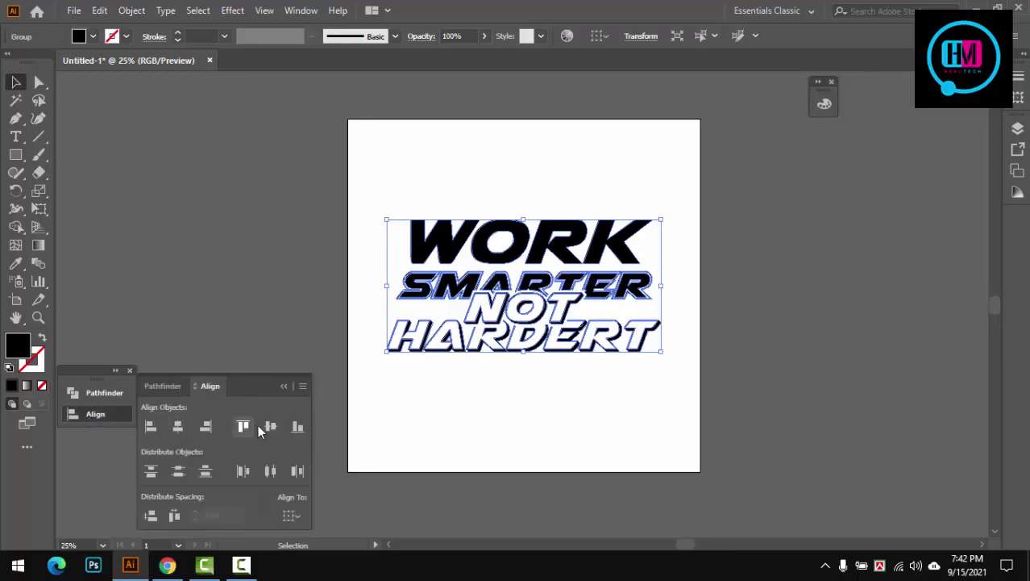
pyautogui.click(292, 516)
pyautogui.click(320, 497)
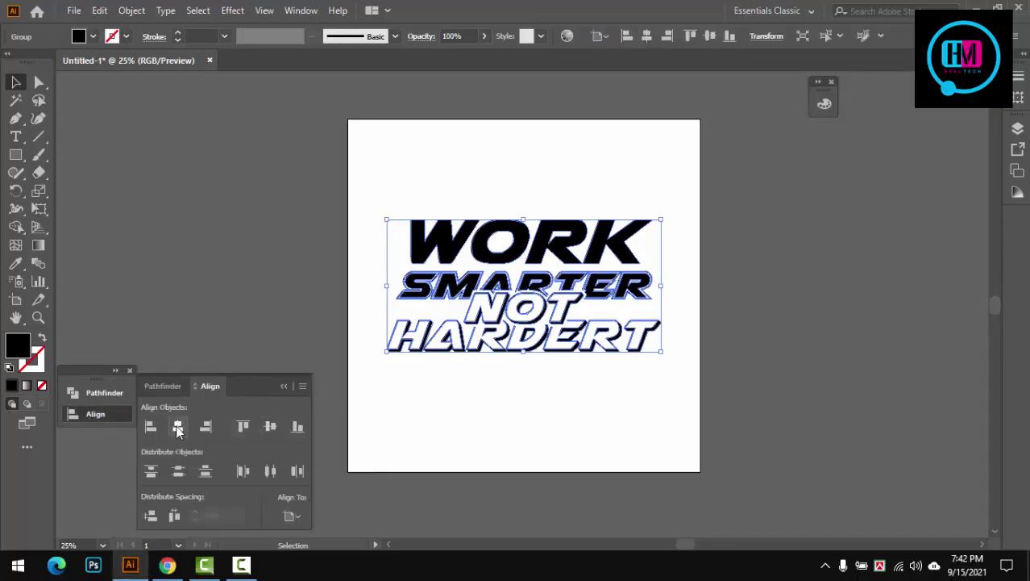
pyautogui.click(271, 427)
pyautogui.click(521, 409)
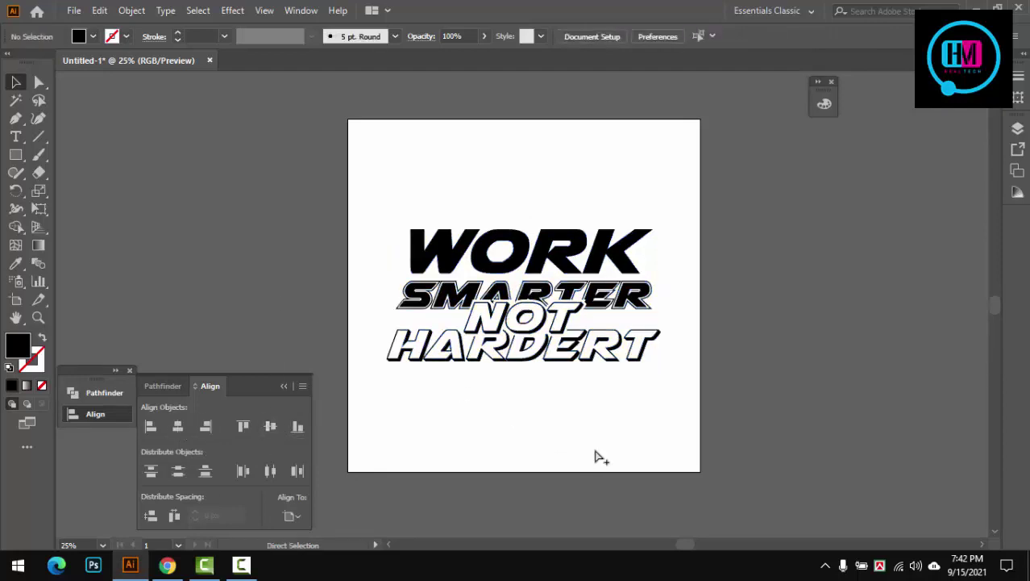
pyautogui.hotkey('ctrl', 'alt', 'space')
# Zoom in and out to inspect the centred lettering and close the Align panel
pyautogui.click(590, 388)
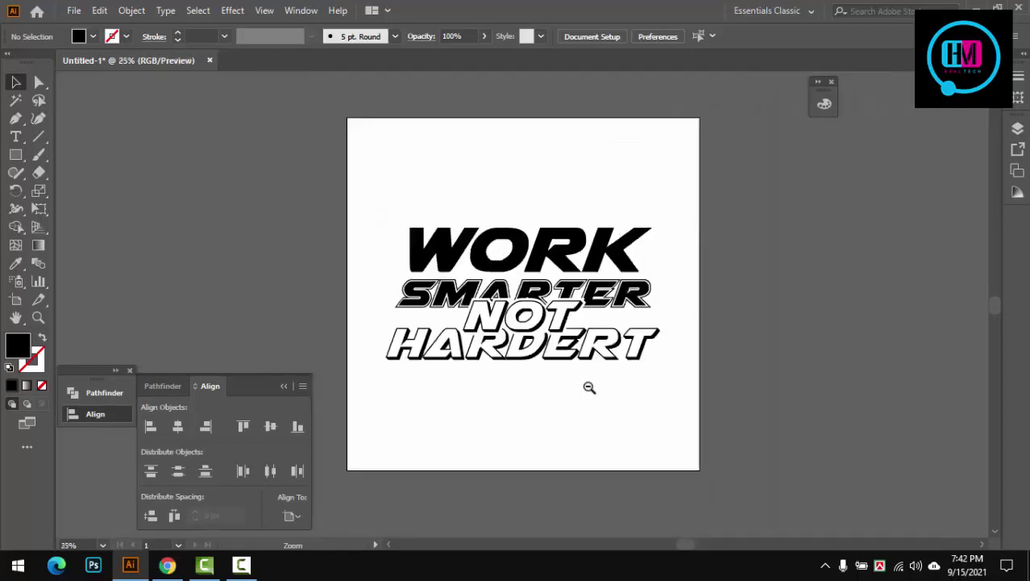
pyautogui.keyDown('alt'); pyautogui.click(590, 388); pyautogui.keyUp('alt')
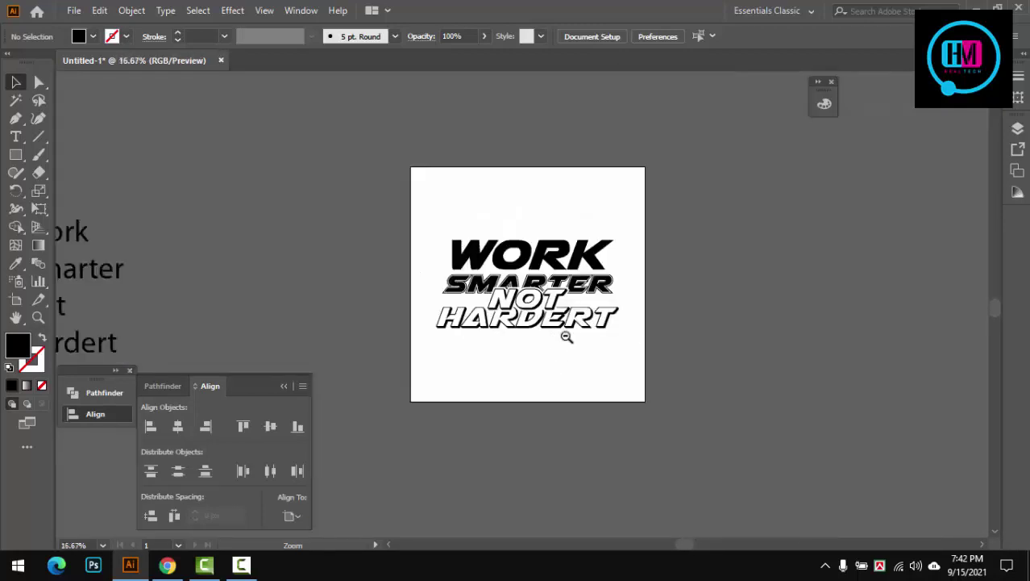
pyautogui.click(642, 324)
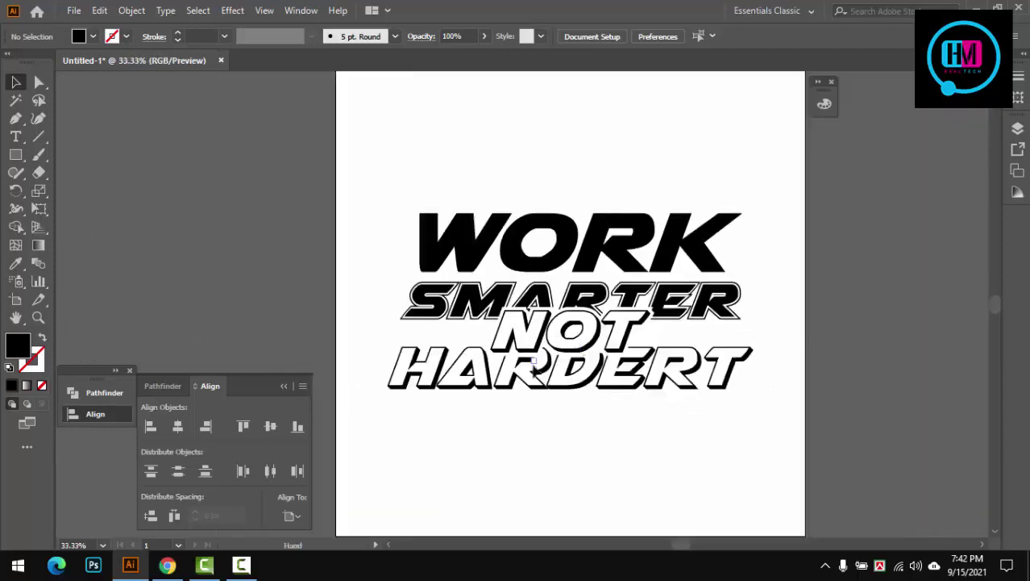
pyautogui.click(284, 385)
pyautogui.moveTo(497, 164); pyautogui.dragTo(622, 462)
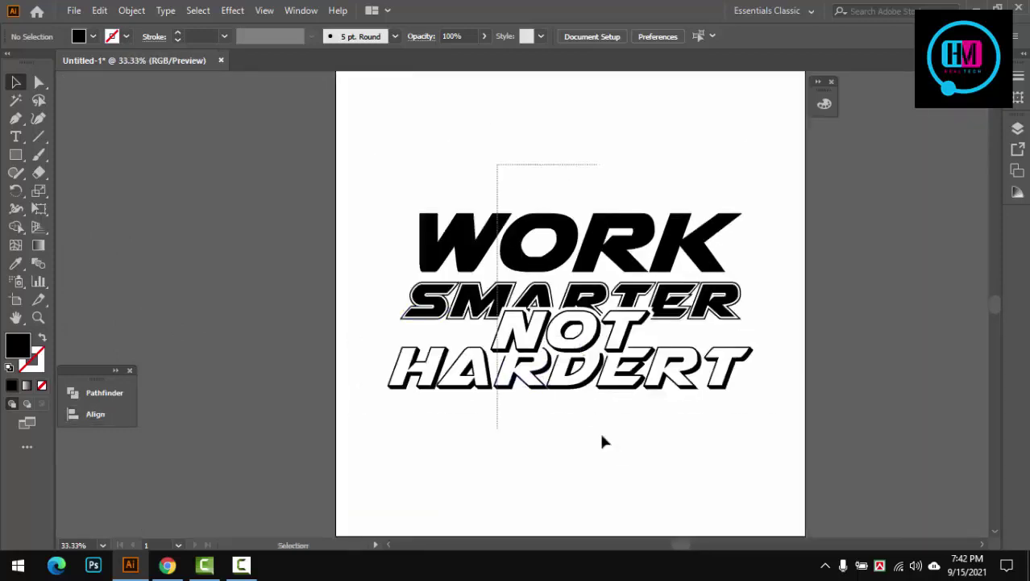
pyautogui.click(622, 462)
pyautogui.click(592, 319)
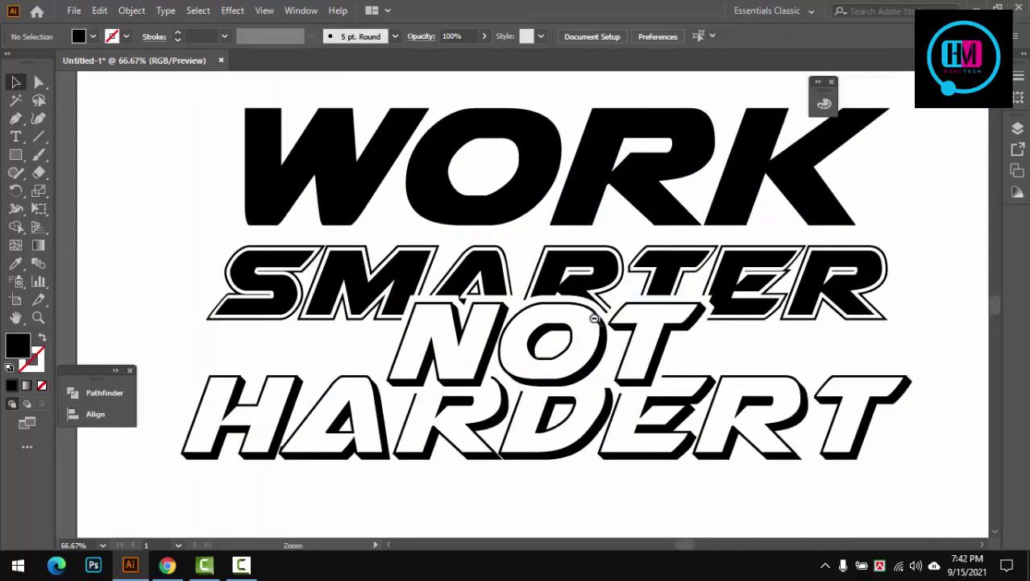
# Scroll around the word NOT, then bring up the save dialog with Ctrl+S
pyautogui.scroll(-3, 593, 317)
pyautogui.scroll(1, 593, 317)
pyautogui.scroll(1, 593, 317)
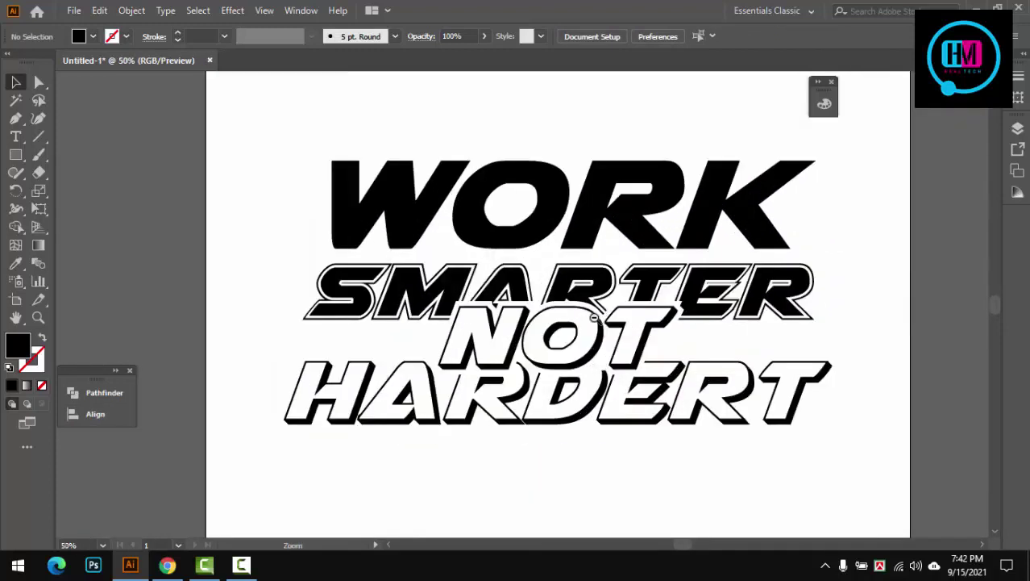
pyautogui.scroll(-3, 593, 318)
pyautogui.scroll(1, 593, 318)
pyautogui.hscroll(1, 596, 407)
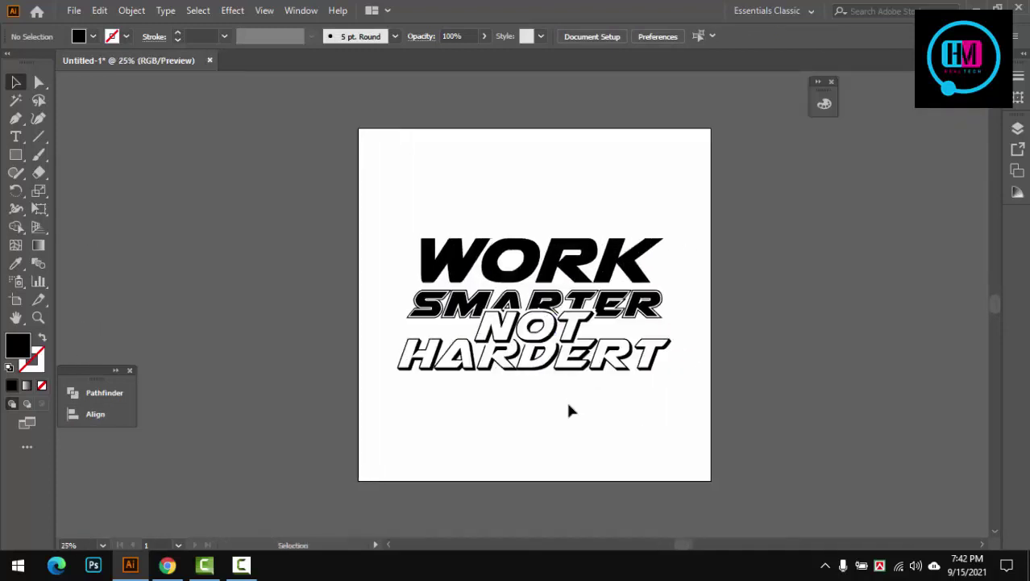
pyautogui.hotkey('ctrl', 's')
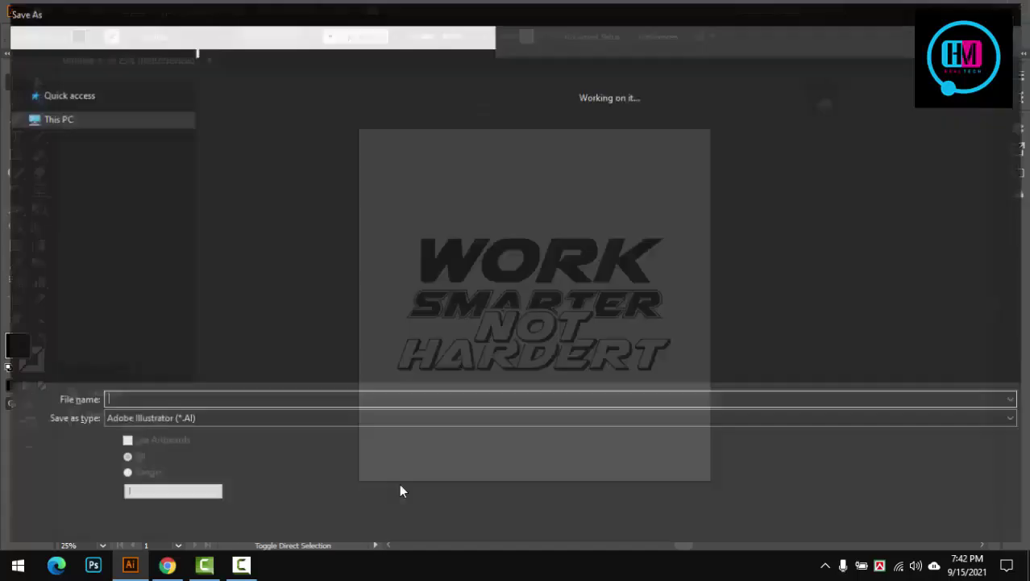
pyautogui.click(242, 564)
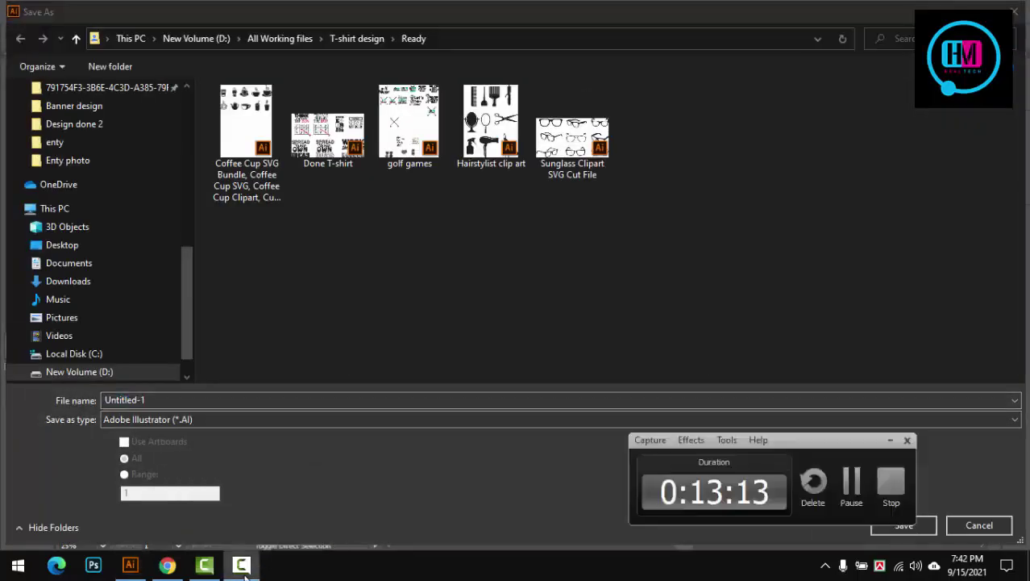
pyautogui.click(891, 480)
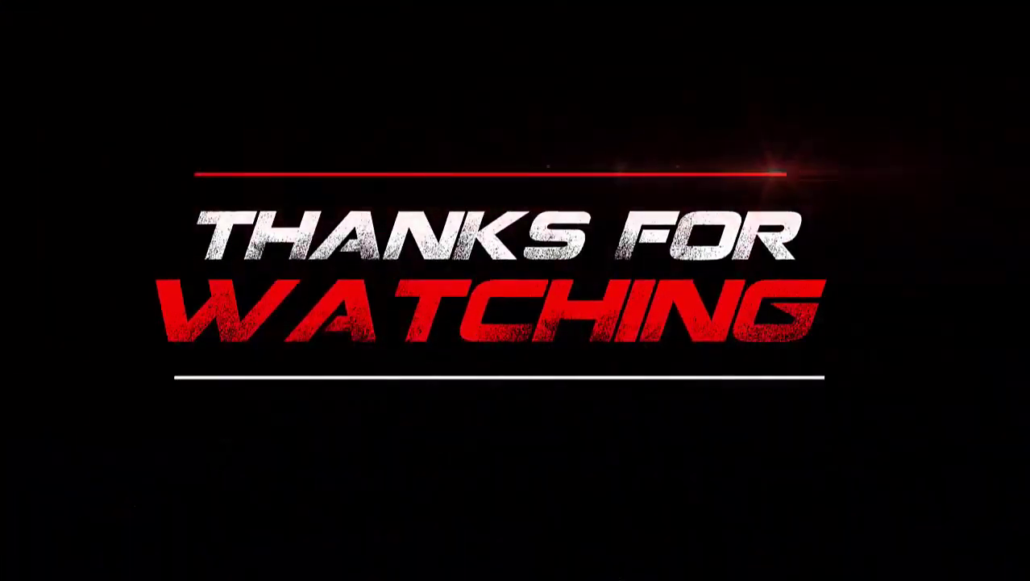